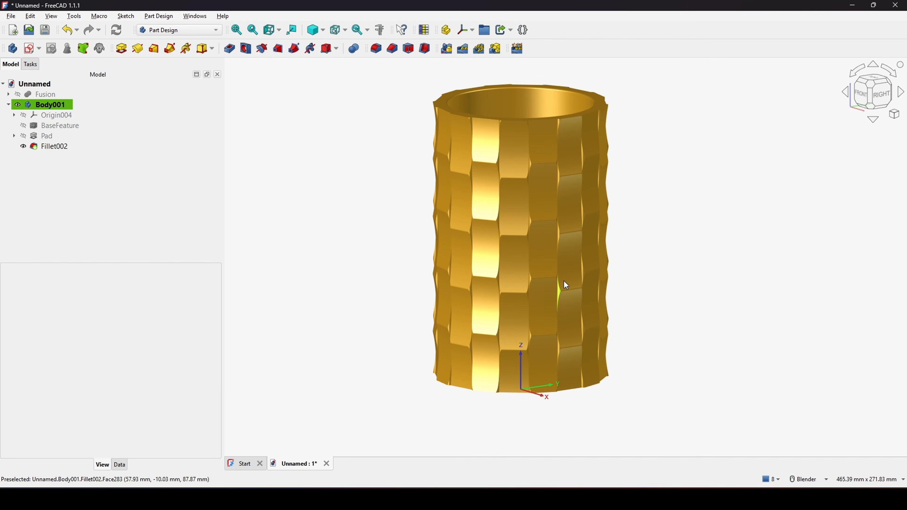
mouse_move(565, 281)
middle_down()
mouse_move(557, 272)
mouse_move(547, 283)
middle_up()
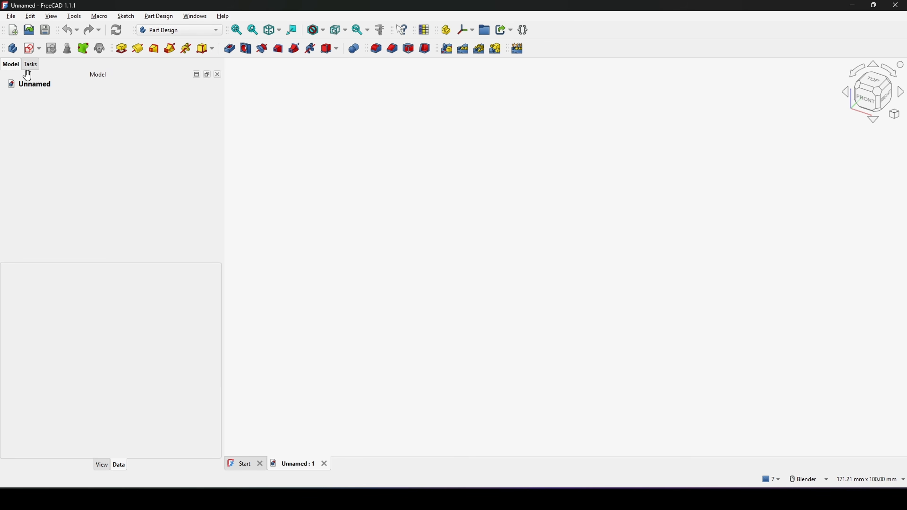
Create a new body and start a sketch on the XZ plane.
click(14, 55)
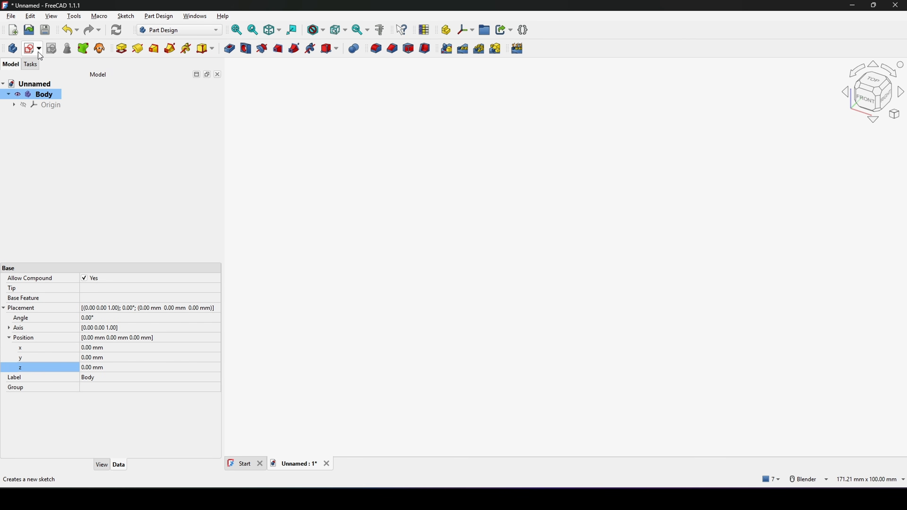
click(32, 49)
mouse_move(715, 283)
middle_down()
mouse_move(620, 233)
mouse_move(601, 207)
mouse_move(531, 209)
middle_up()
click(532, 210)
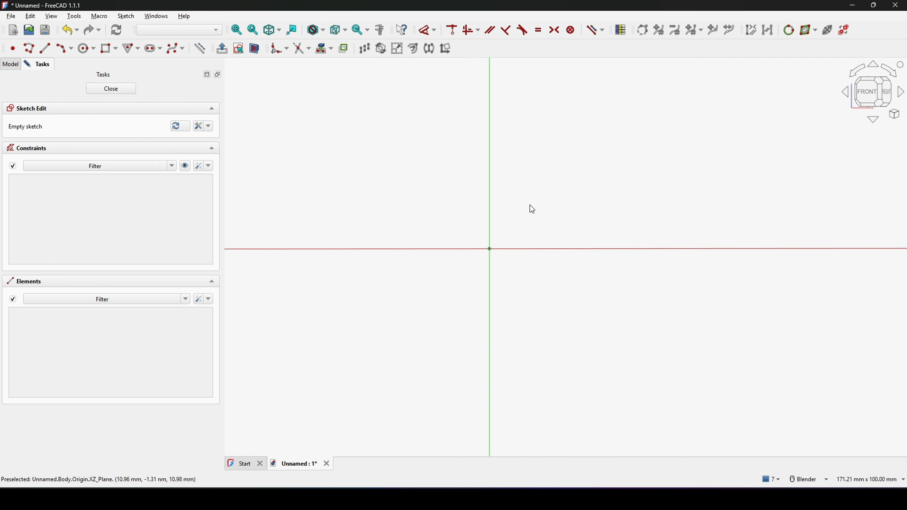
scroll(512, 198, down, 3)
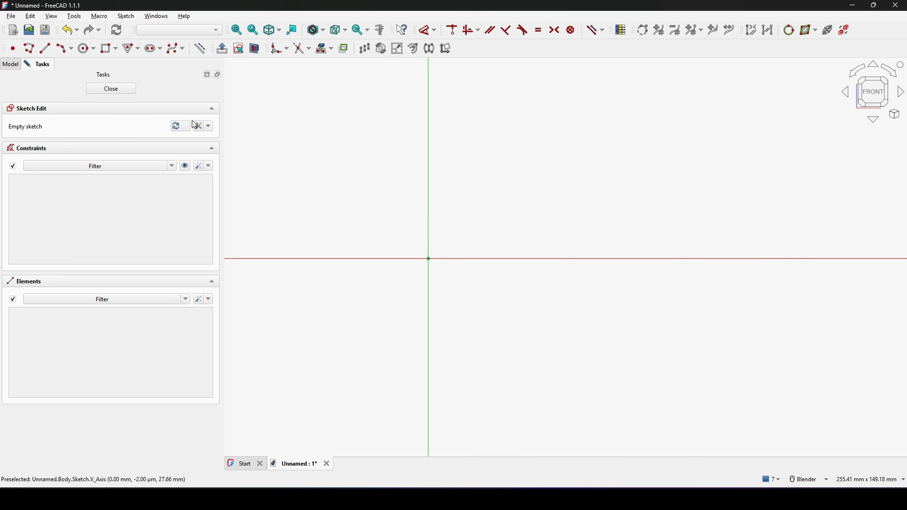
Sketch an upright rectangle about 13 mm wide and 64 mm tall, standing on the horizontal axis on the positive X side.
click(107, 49)
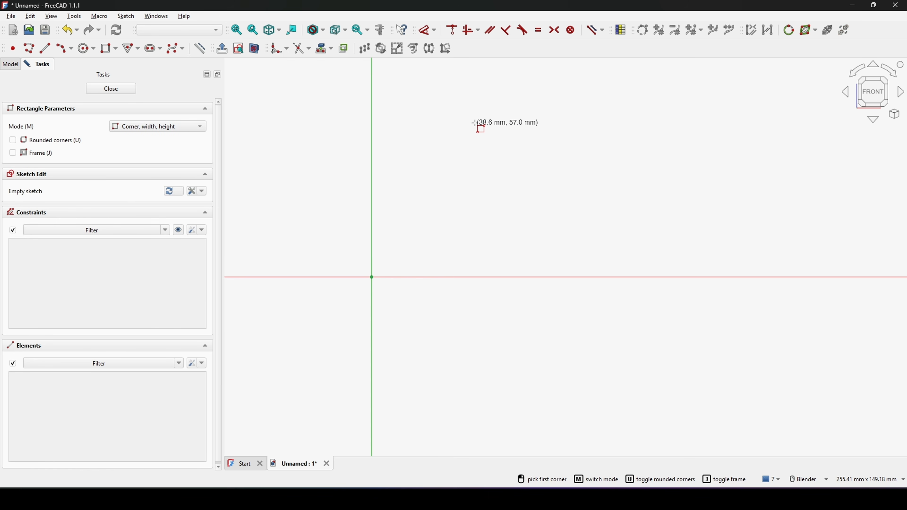
click(466, 106)
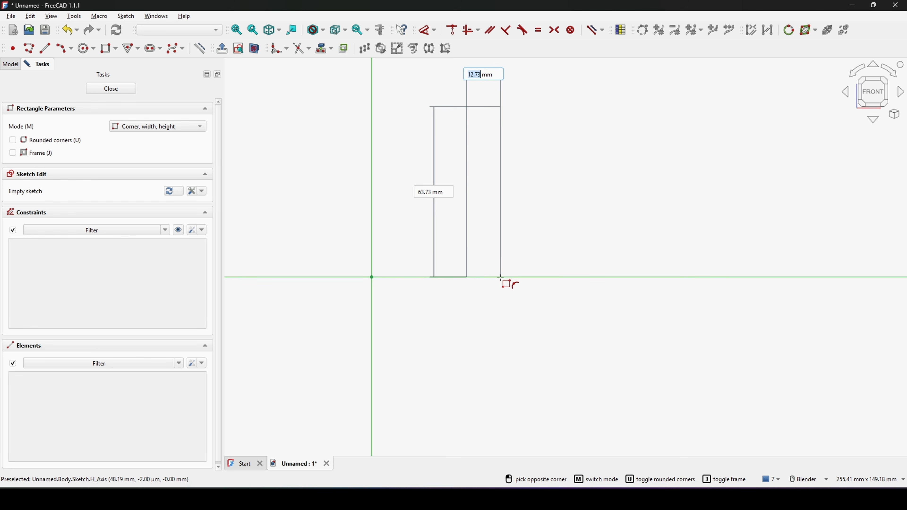
click(500, 277)
key(Escape)
Dimension the horizontal distance from the origin to the rectangle's nearer lower corner as 50 mm.
shift+middle_drag(512, 278, 545, 276)
click(500, 282)
key(d)
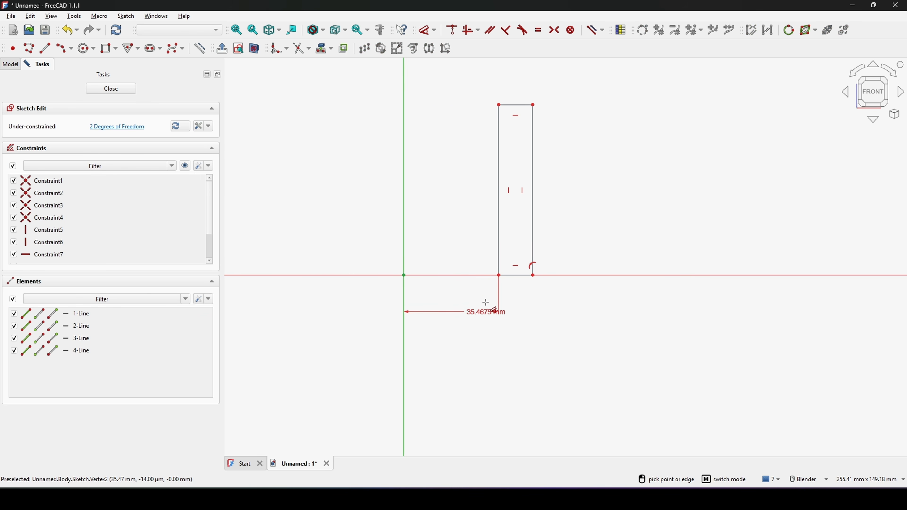
click(482, 304)
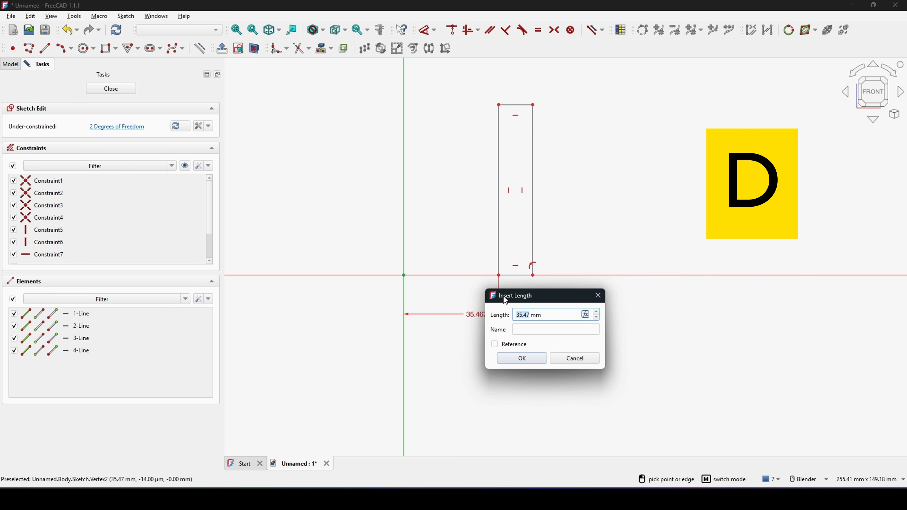
drag(503, 295, 533, 293)
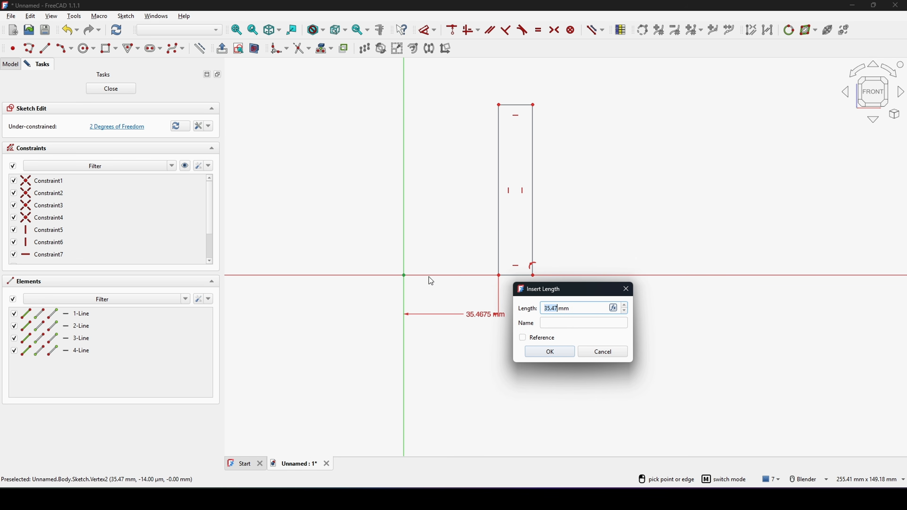
key(End)
key(shift+Home)
text(50)
click(547, 354)
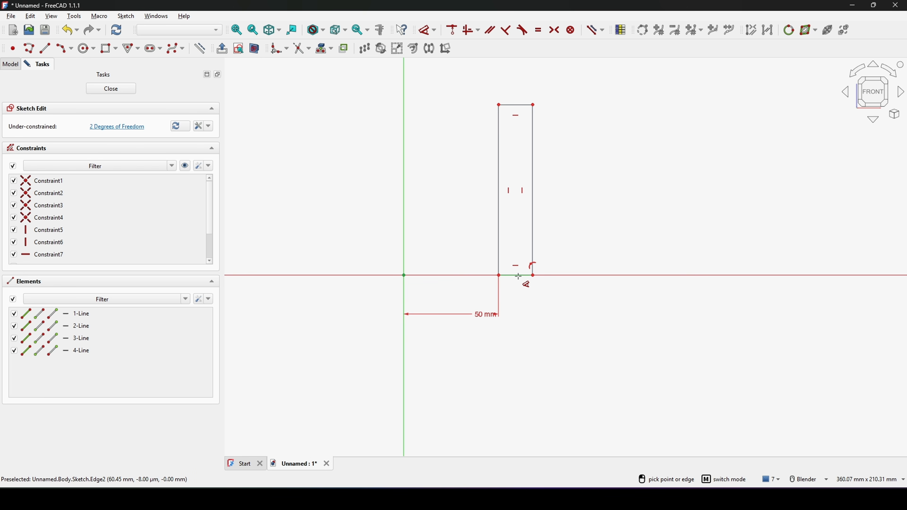
Dimension the rectangle's bottom edge to a width of 10 mm.
click(525, 276)
click(427, 341)
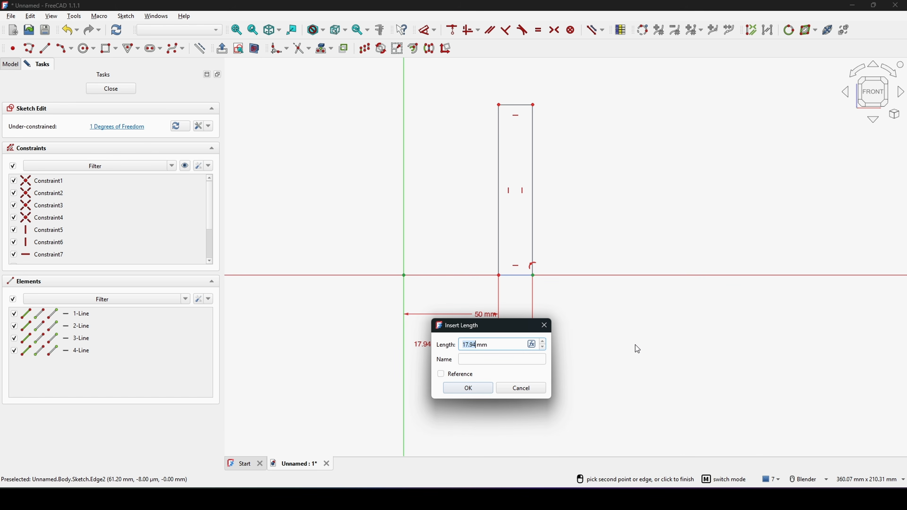
text(10)
key(Return)
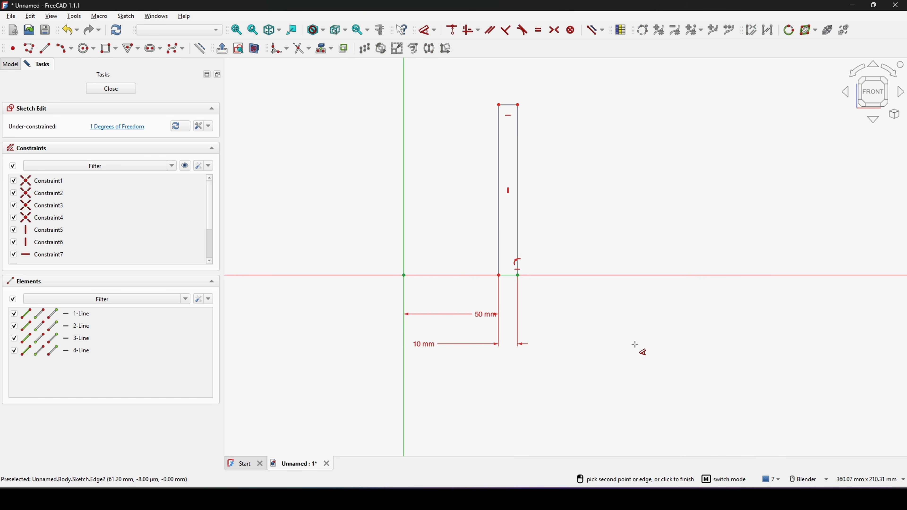
Dimension the rectangle's vertical side to a height of 200 mm and close the sketch.
scroll(602, 229, down, 2)
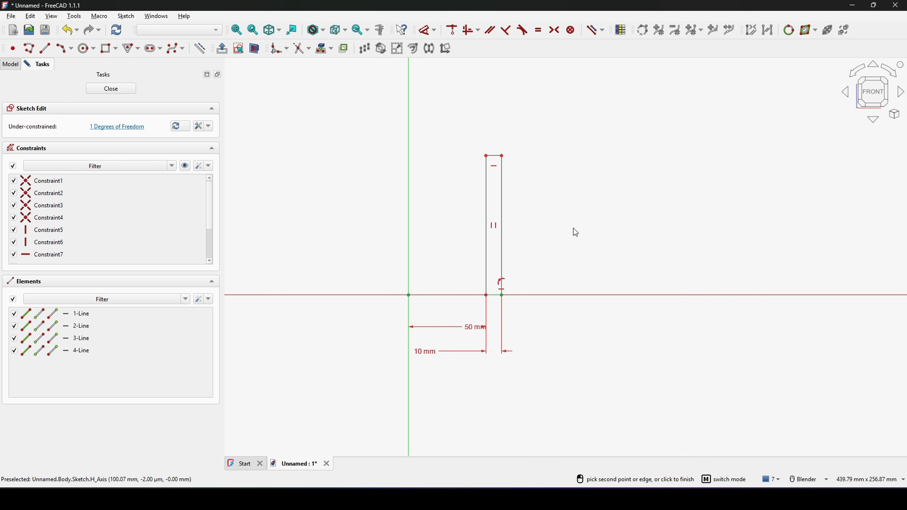
click(499, 258)
click(552, 257)
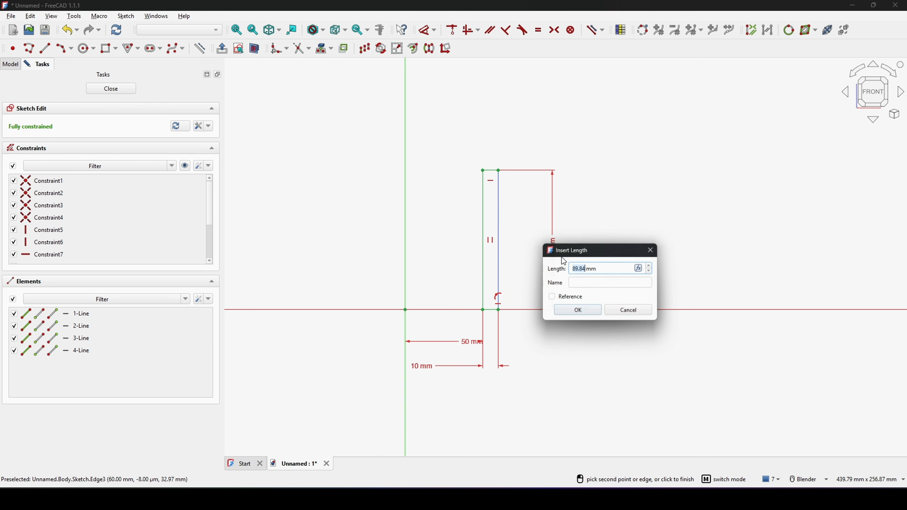
text(200)
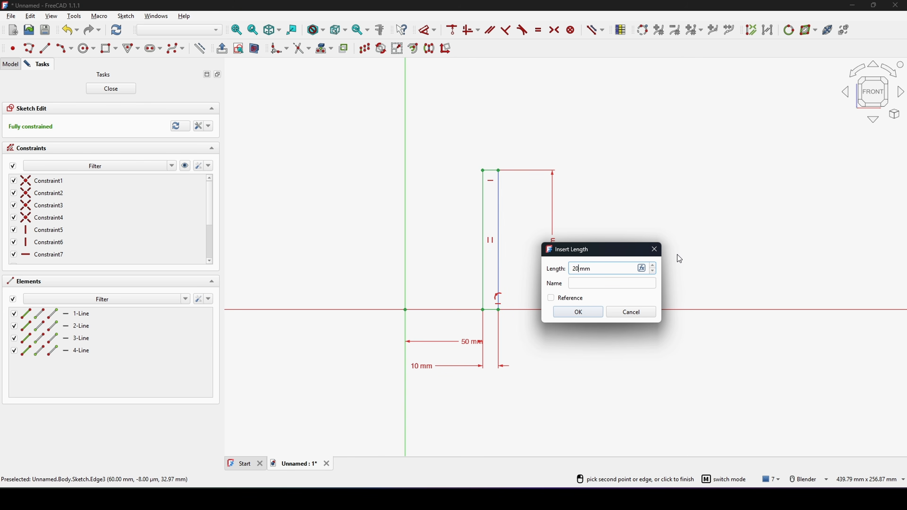
key(Return)
key(Escape)
scroll(683, 247, down, 5)
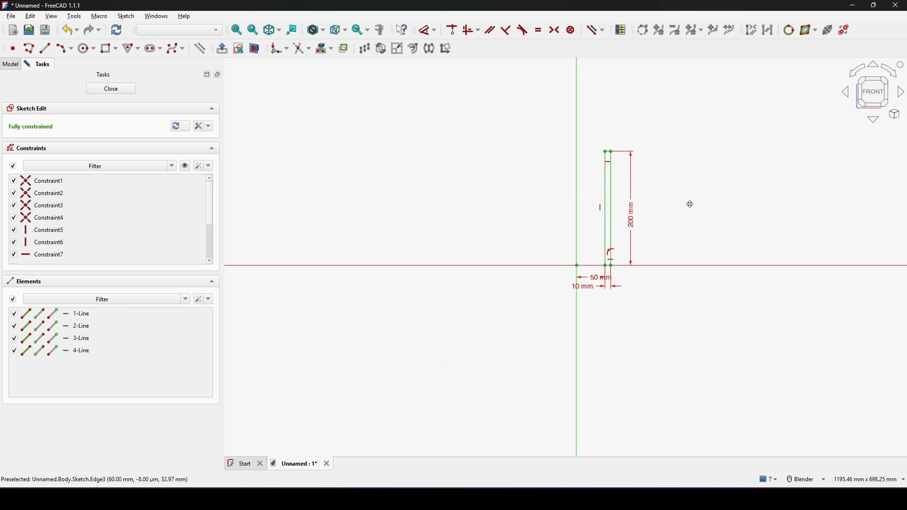
scroll(688, 204, up, 3)
mouse_move(688, 204)
shift+middle_down()
mouse_move(596, 227)
mouse_move(619, 230)
mouse_move(601, 243)
shift+middle_up()
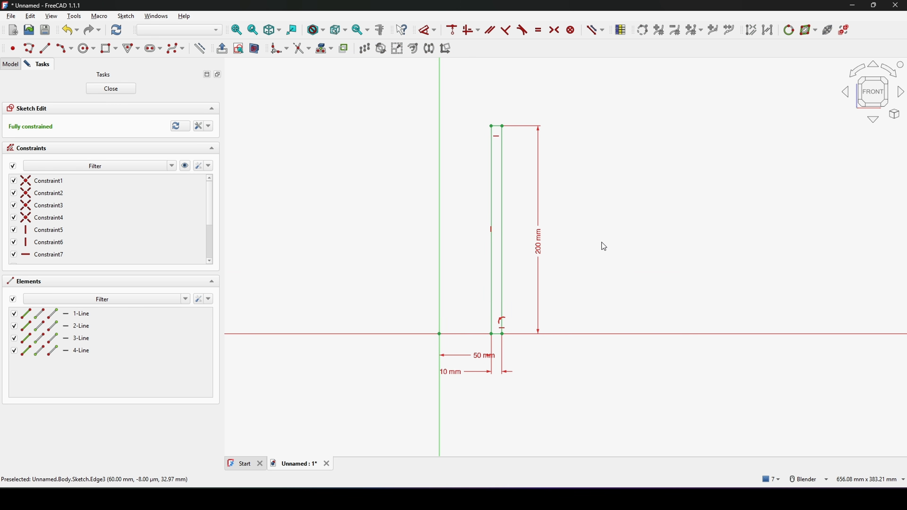
click(109, 88)
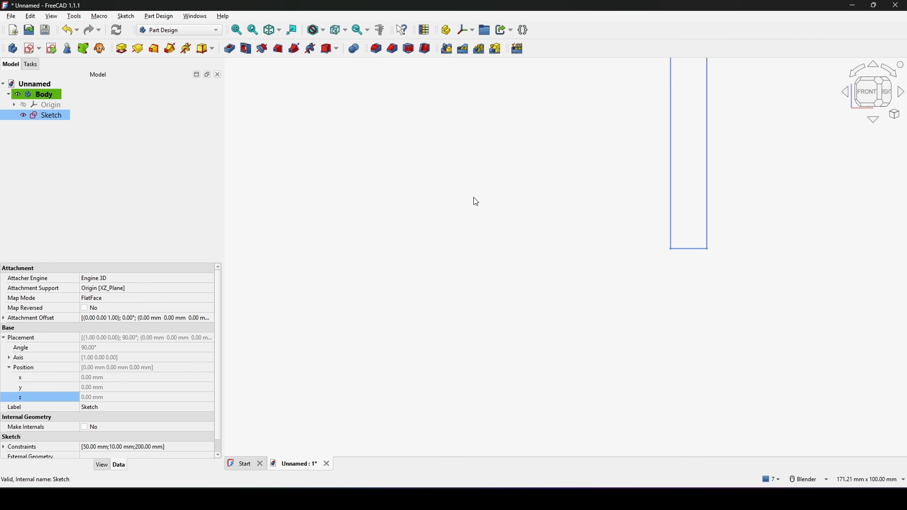
Turn on the axis cross at the origin of the 3D view.
mouse_move(543, 255)
middle_down()
mouse_move(547, 265)
mouse_move(520, 264)
mouse_move(559, 240)
middle_up()
click(551, 244)
click(52, 16)
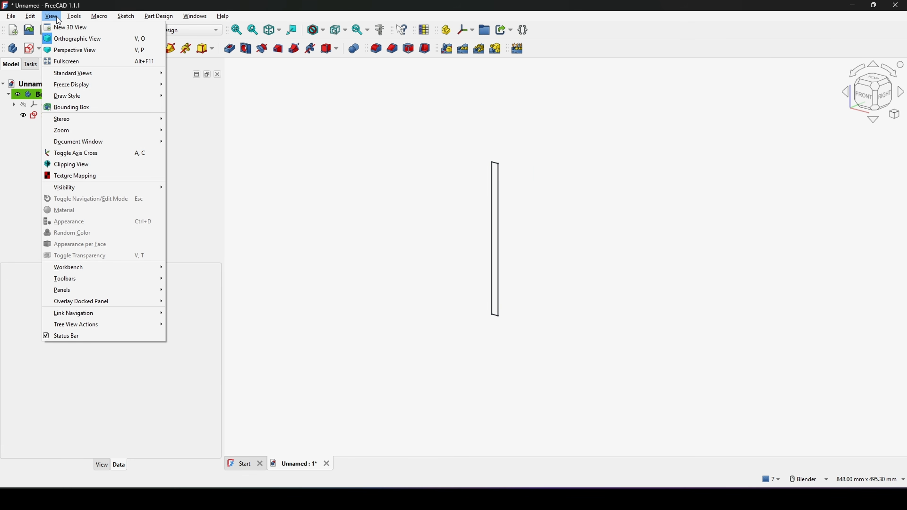
click(97, 152)
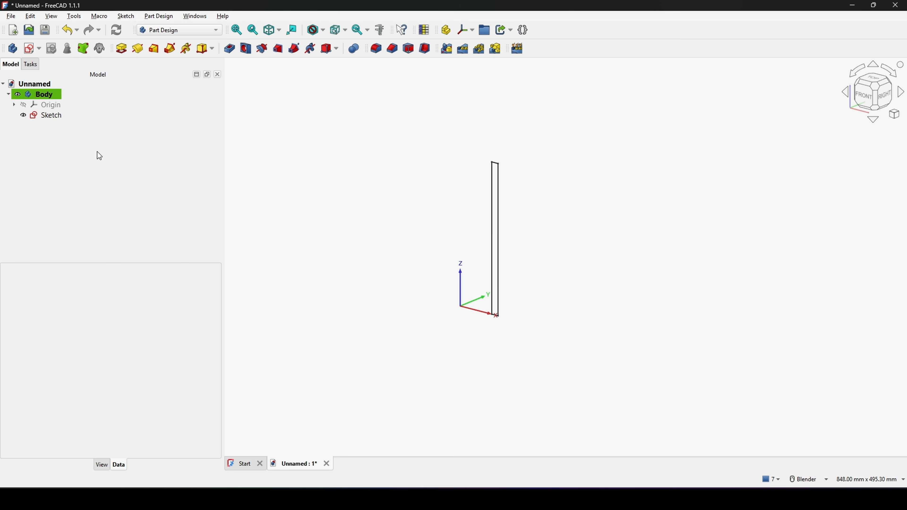
mouse_move(499, 311)
middle_down()
mouse_move(513, 318)
mouse_move(513, 296)
middle_up()
scroll(532, 298, up, 1)
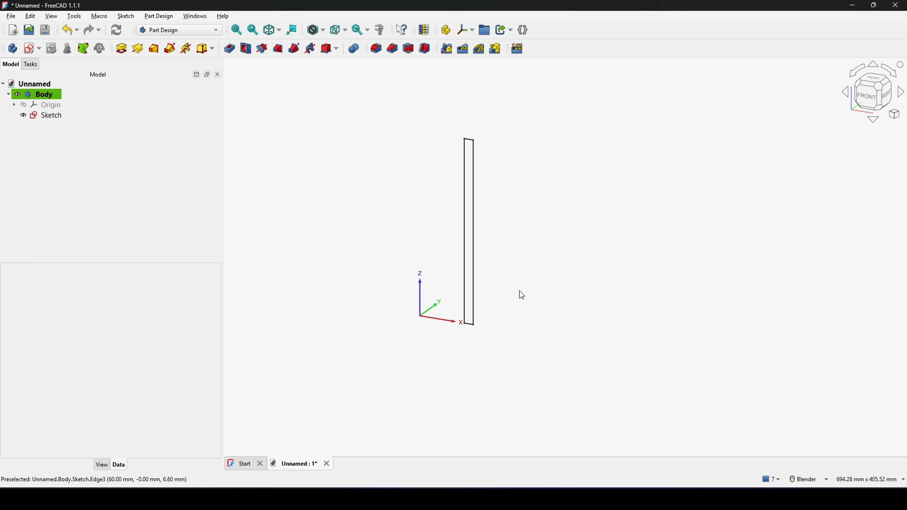
scroll(519, 293, up, 1)
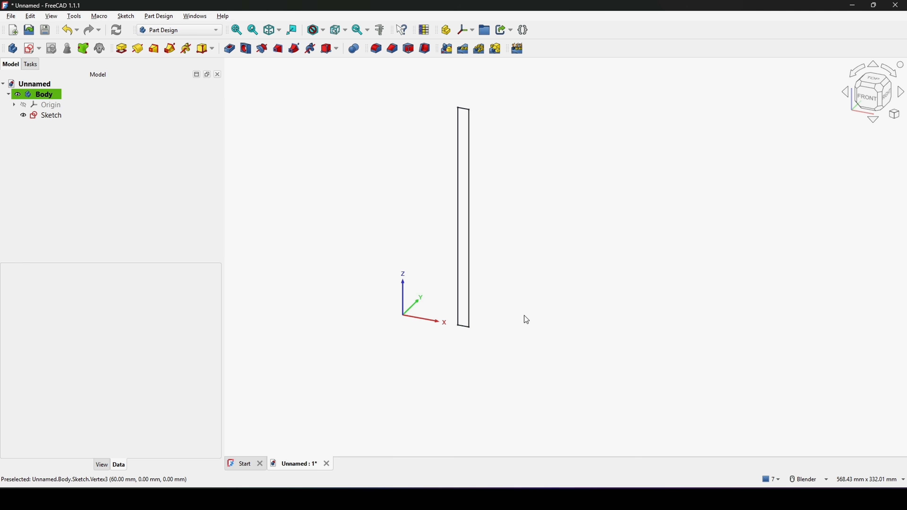
middle_drag(525, 318, 555, 274)
Revolve the rectangle sketch 20° around the vertical sketch axis, symmetric to the sketch plane.
click(55, 115)
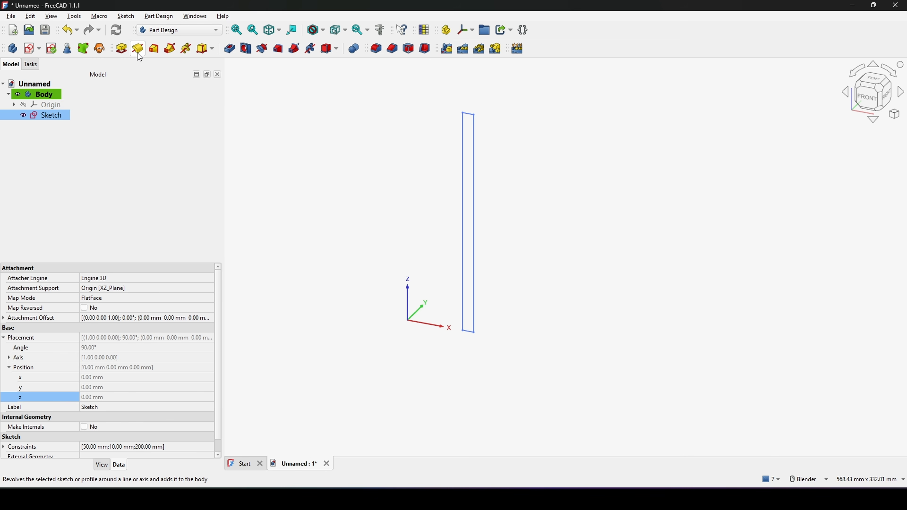
click(137, 49)
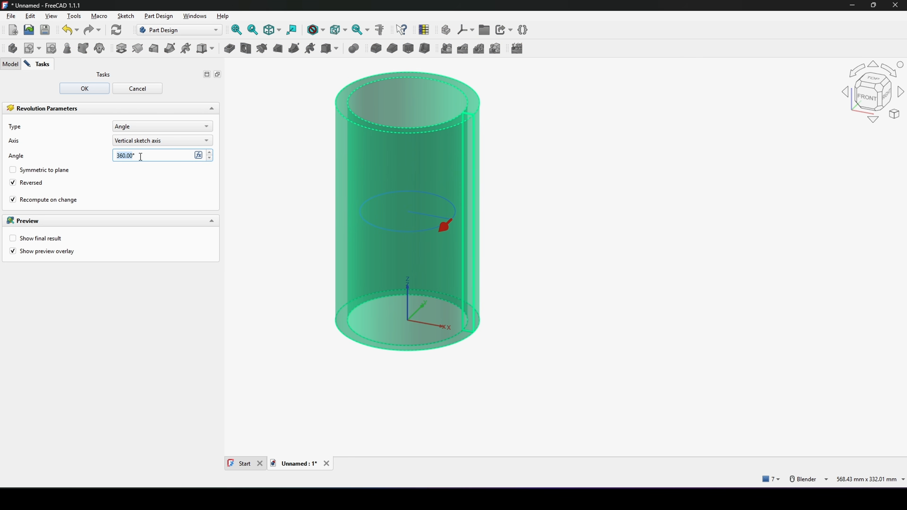
click(140, 157)
drag(145, 156, 80, 157)
text(20)
key(Tab)
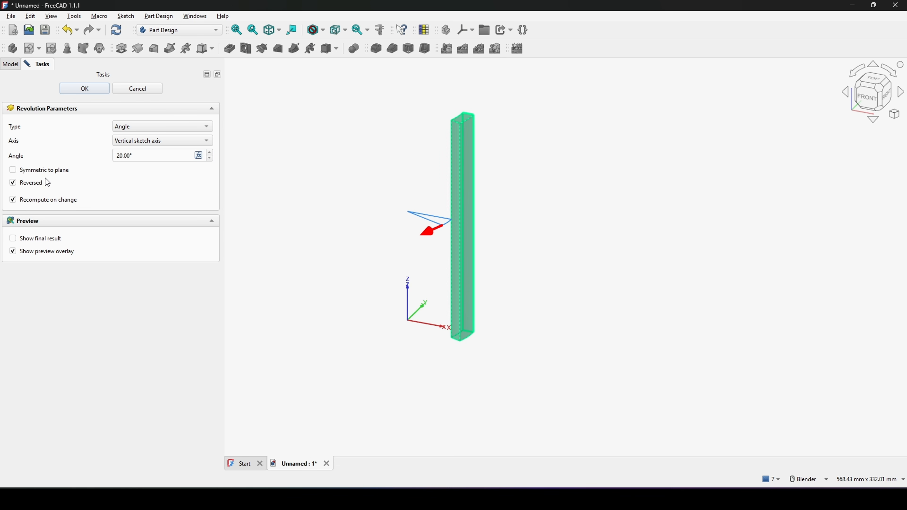
click(39, 172)
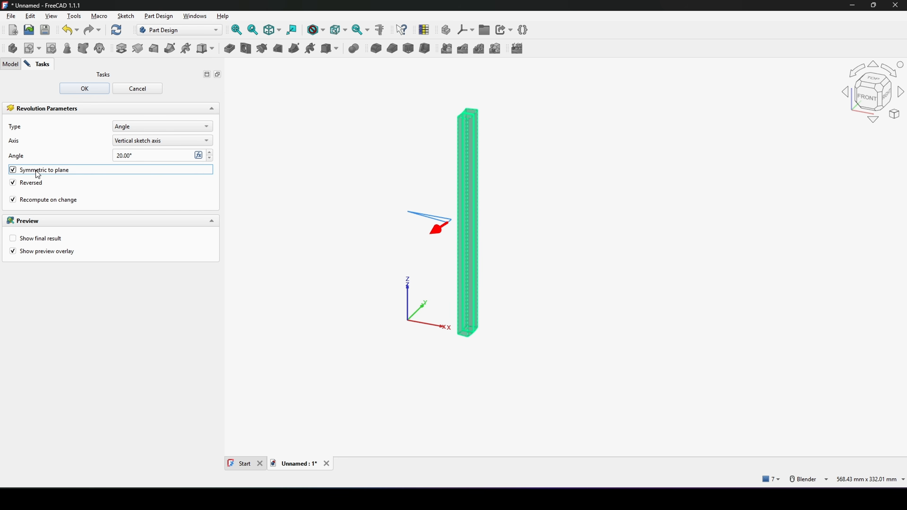
middle_drag(506, 193, 424, 189)
scroll(471, 241, up, 5)
scroll(460, 224, down, 3)
click(86, 88)
Fillet the two long outer vertical edges of the revolved segment with a 2 mm radius.
middle_drag(544, 254, 484, 253)
scroll(509, 247, up, 1)
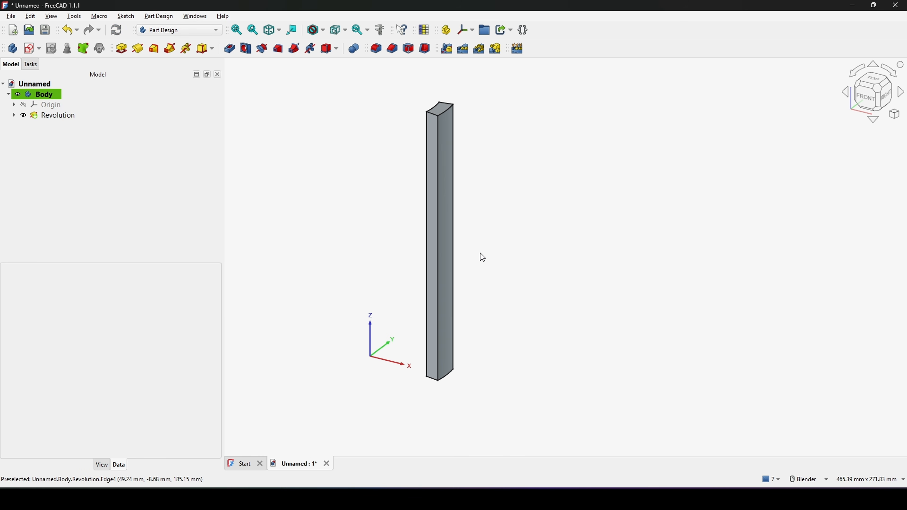
click(443, 248)
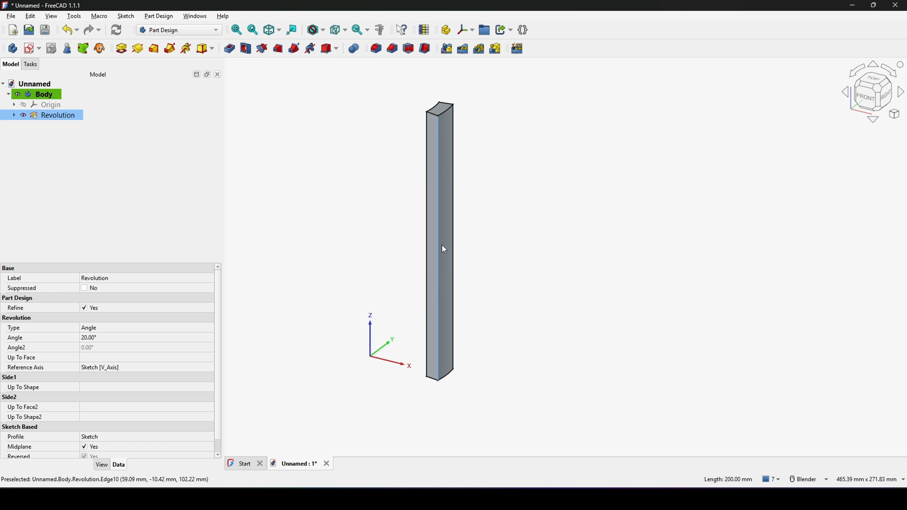
middle_drag(442, 245, 495, 229)
ctrl+click(474, 236)
click(375, 49)
drag(157, 234, 88, 232)
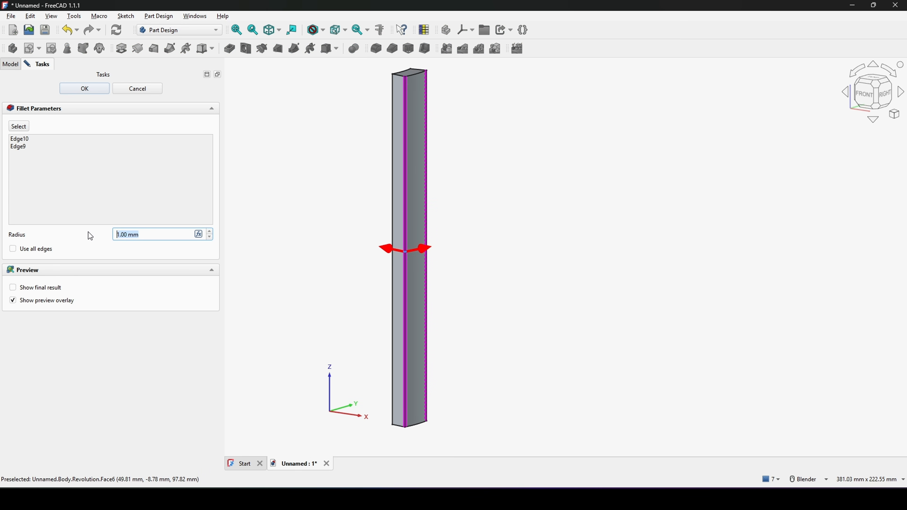
text(2)
key(Return)
scroll(408, 259, down, 2)
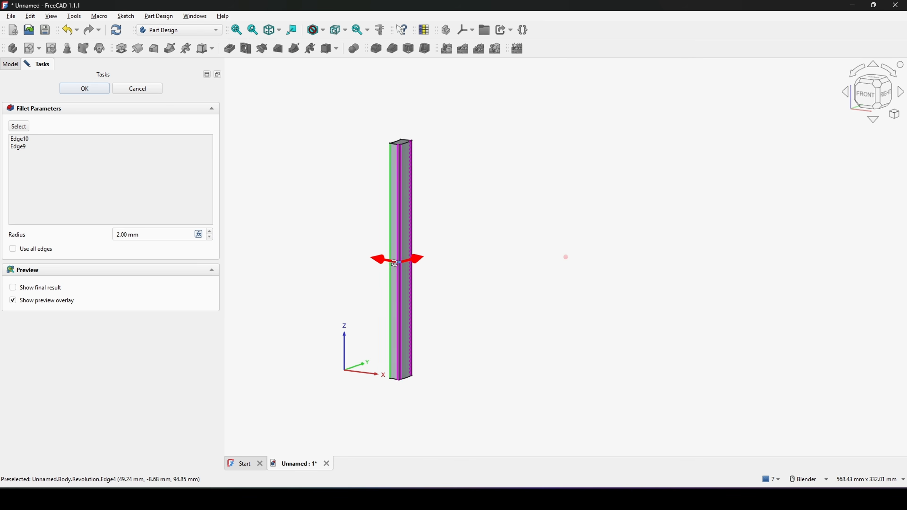
middle_drag(563, 257, 500, 247)
click(89, 94)
Start a new sketch on the XZ plane, viewed from the front.
mouse_move(550, 196)
middle_down()
mouse_move(487, 208)
mouse_move(487, 249)
mouse_move(497, 255)
mouse_move(481, 228)
middle_up()
click(30, 48)
key(1)
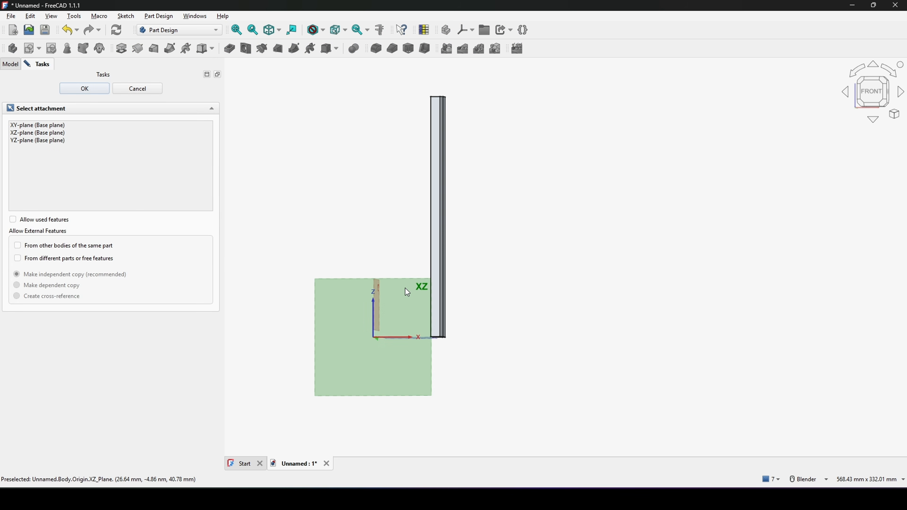
click(405, 288)
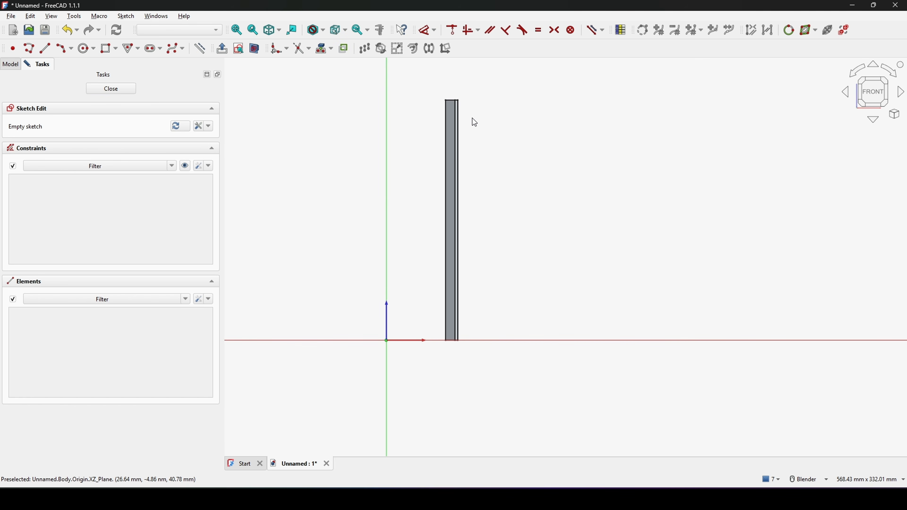
Project the two vertical boundary edges of the segment's fillet into the sketch as external geometry.
scroll(459, 120, up, 3)
scroll(461, 116, up, 9)
shift+middle_drag(446, 107, 536, 280)
scroll(536, 279, up, 1)
shift+middle_drag(506, 210, 551, 207)
key(g)
key(x)
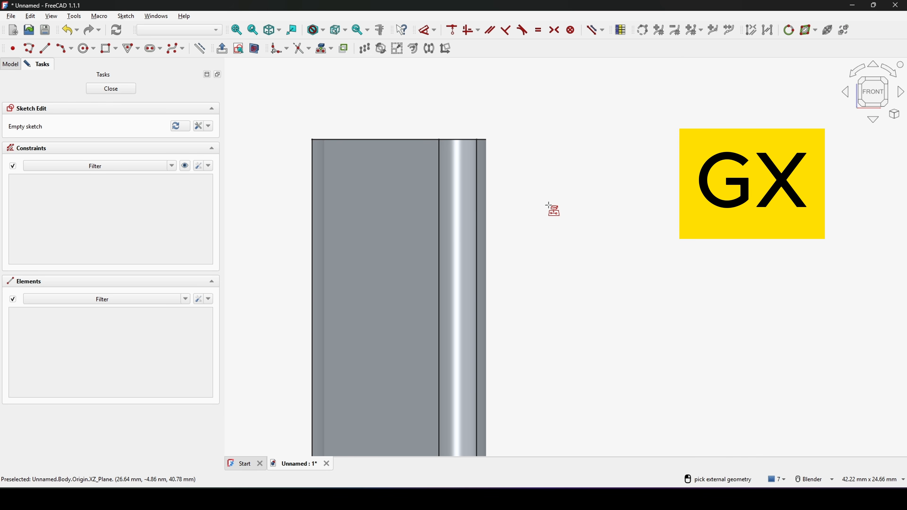
click(478, 209)
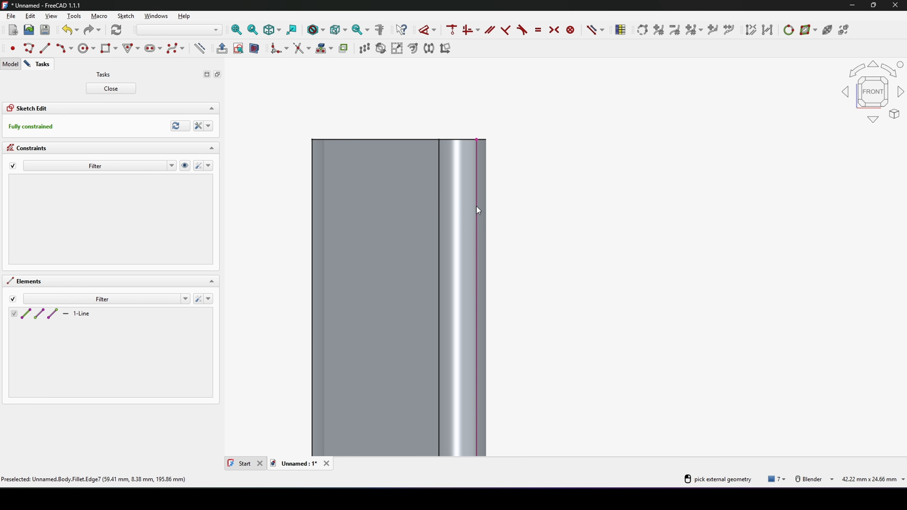
click(439, 208)
scroll(532, 235, down, 6)
scroll(540, 242, up, 3)
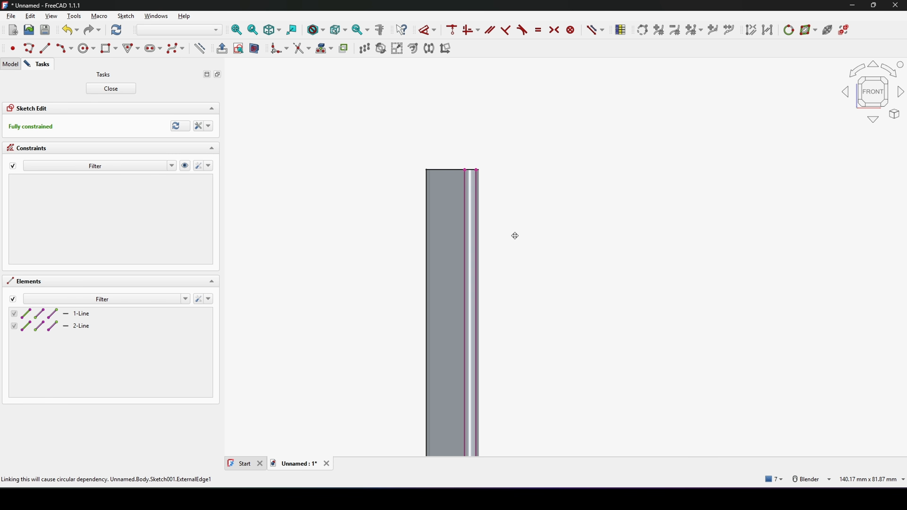
Convert the two projected vertical edge lines in the sketch to construction geometry.
drag(558, 345, 334, 103)
scroll(482, 209, up, 2)
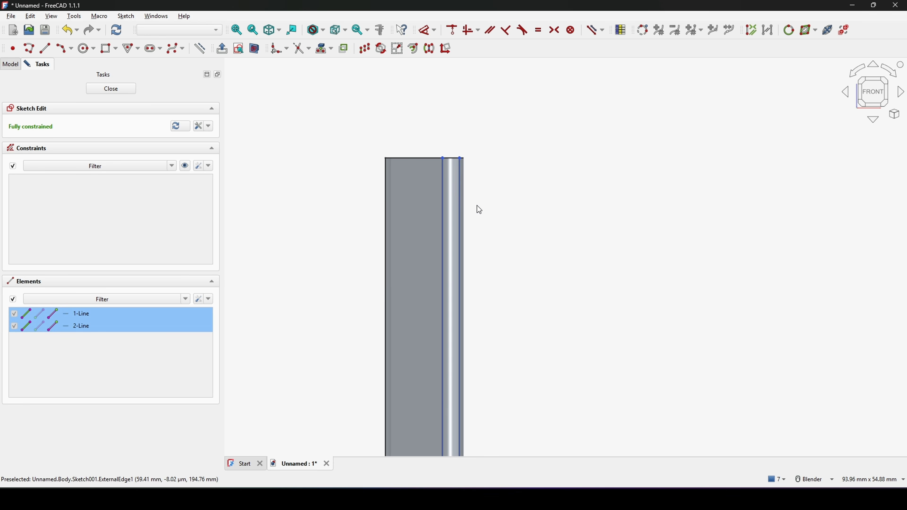
key(g)
key(n)
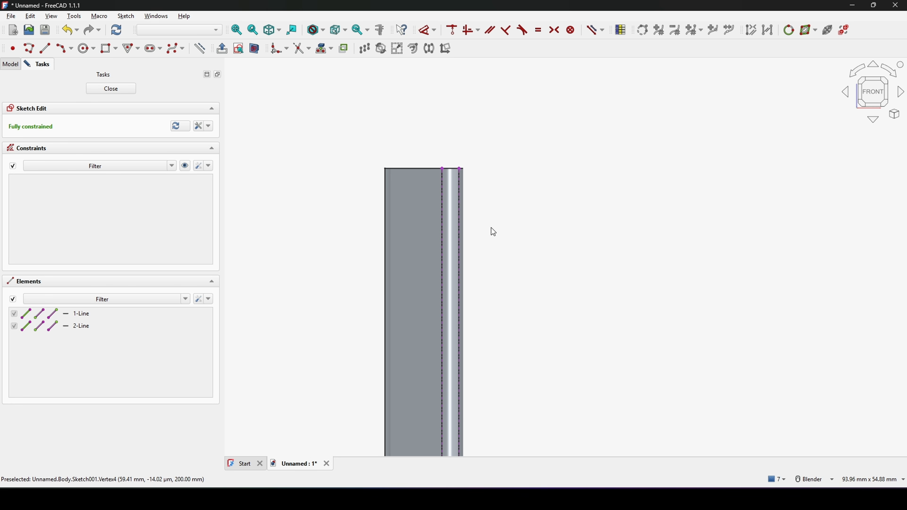
scroll(493, 225, up, 1)
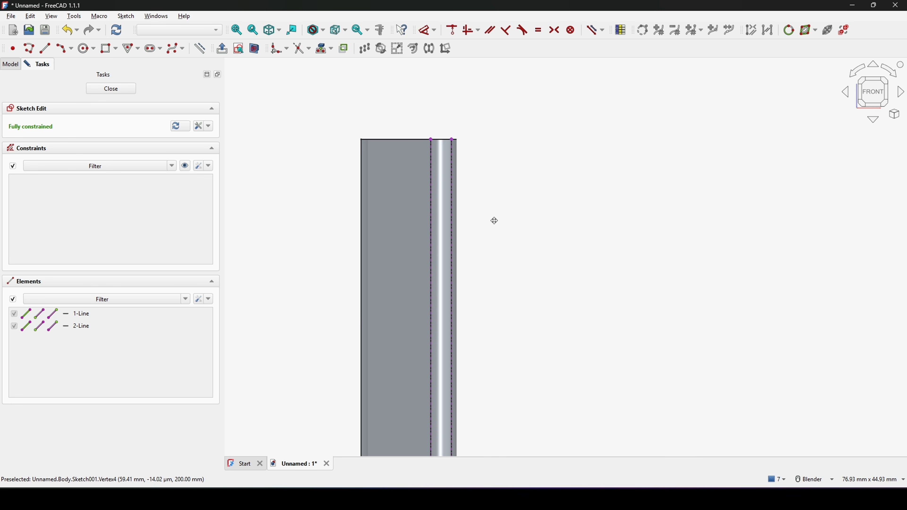
Draw a three-point arc from the top end of the outer projected line to a point lower on that line, bowing inward.
click(61, 48)
click(452, 140)
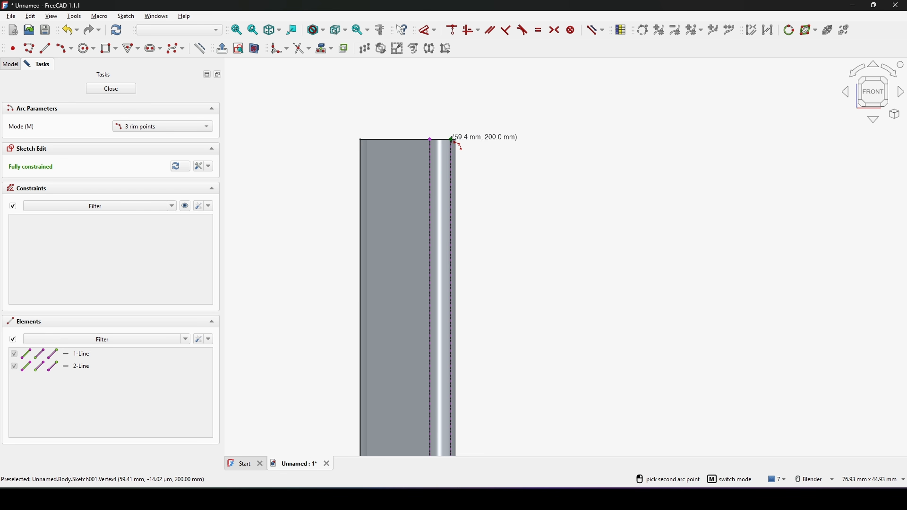
click(451, 299)
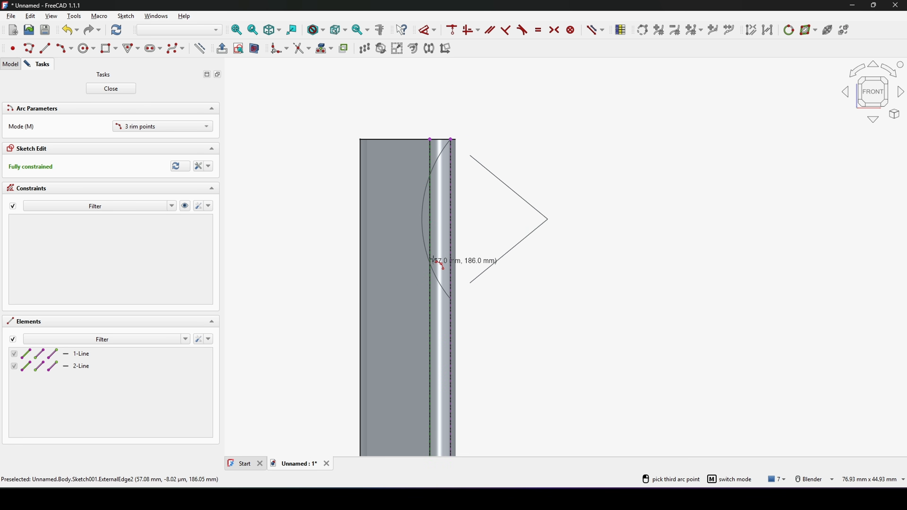
click(439, 219)
key(Escape)
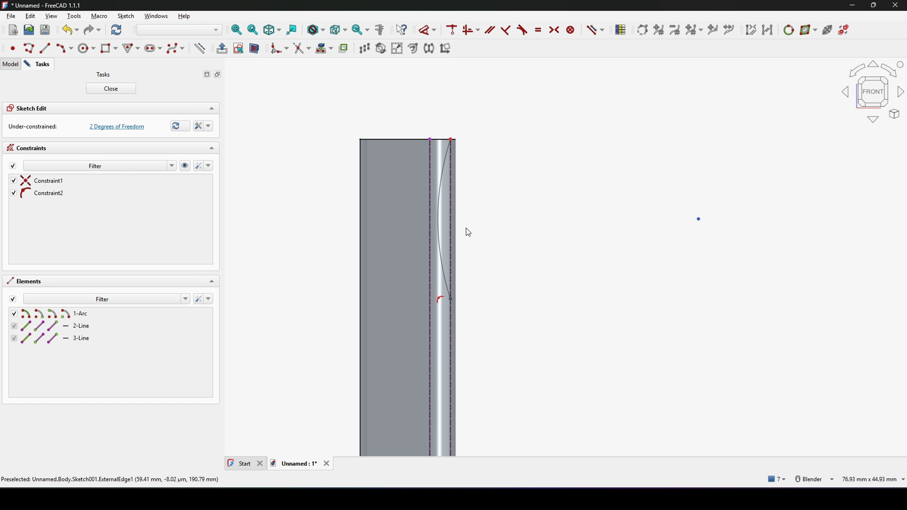
Constrain the arc tangent to the inner projected line.
scroll(466, 228, up, 2)
click(424, 230)
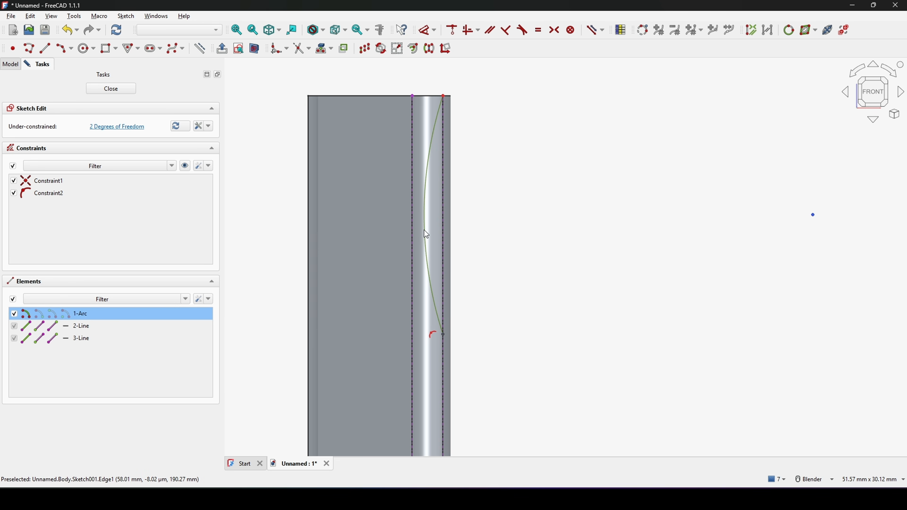
click(414, 231)
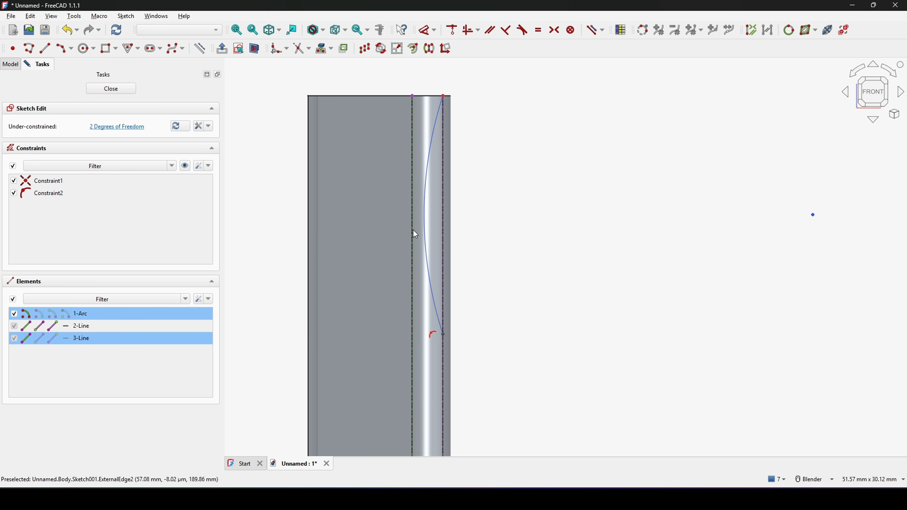
key(t)
scroll(450, 232, down, 4)
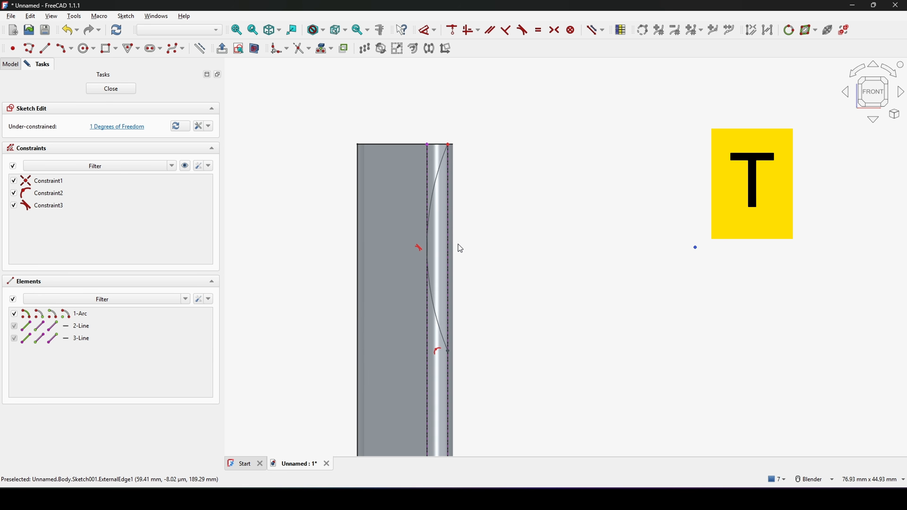
Dimension the vertical distance between the arc's two endpoints as 200/5, giving 40 mm.
click(449, 155)
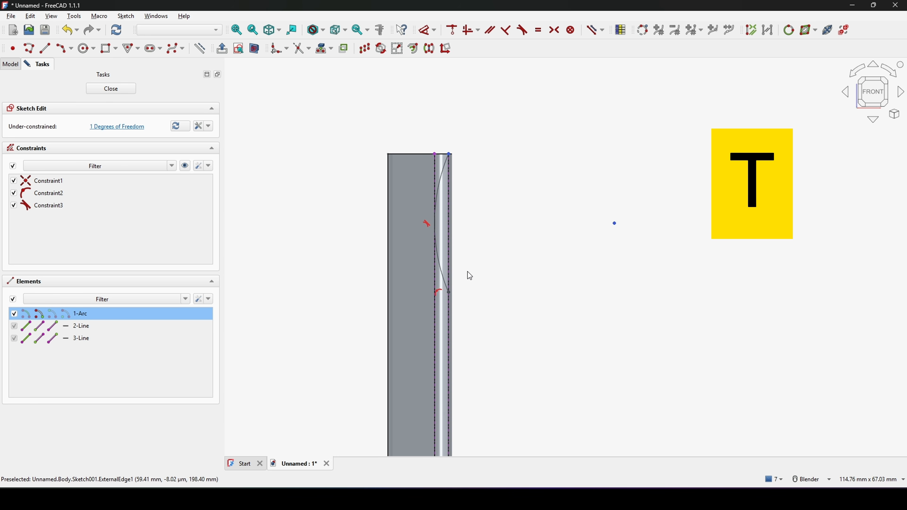
click(450, 293)
key(d)
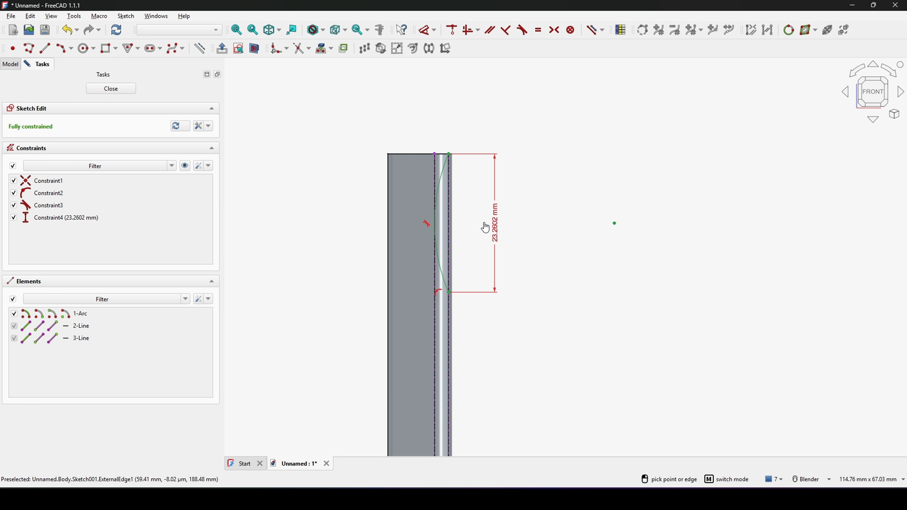
click(486, 227)
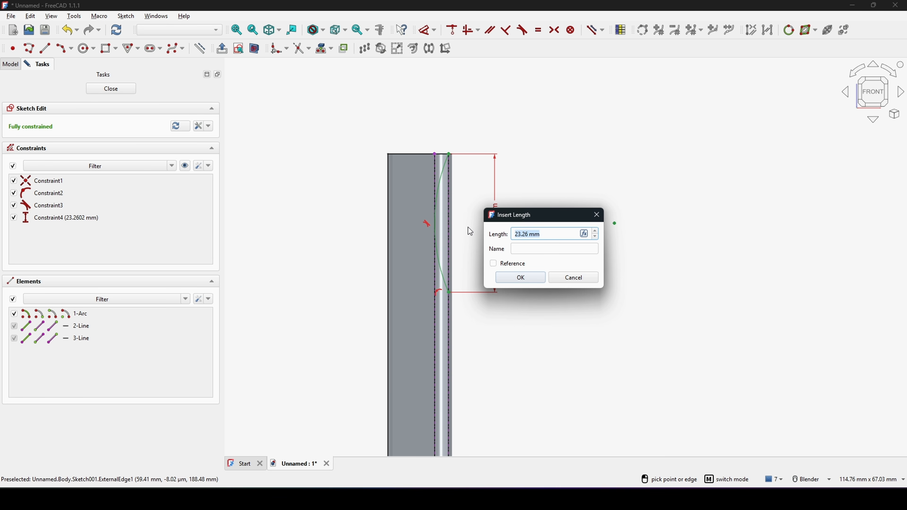
text(200/5)
click(524, 278)
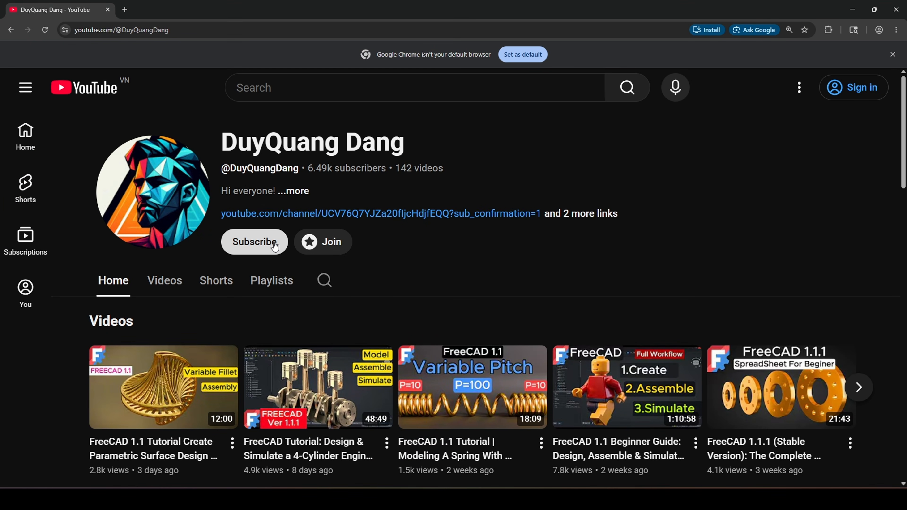
Switch to the YouTube channel page in the browser and look through the channel's full description and links.
click(579, 214)
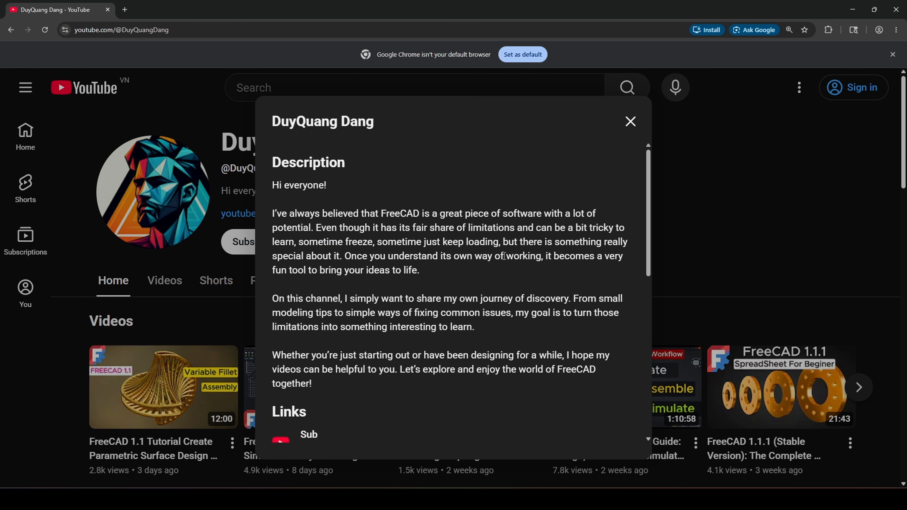
scroll(504, 256, down, 5)
scroll(502, 257, up, 1)
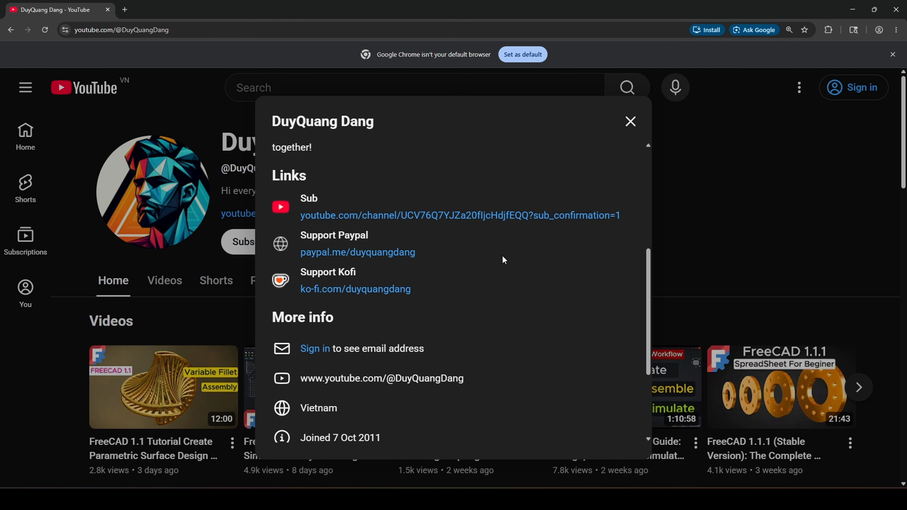
scroll(626, 244, up, 2)
scroll(625, 246, down, 2)
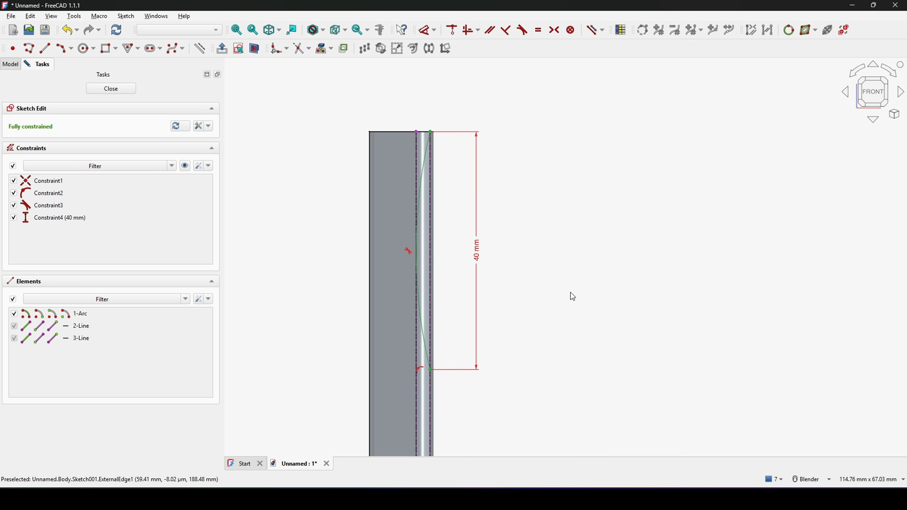
Back in the FreeCAD sketch, draw a rectangle about 25 by 33 mm extending outward from the arc's upper endpoint.
shift+middle_drag(571, 293, 565, 271)
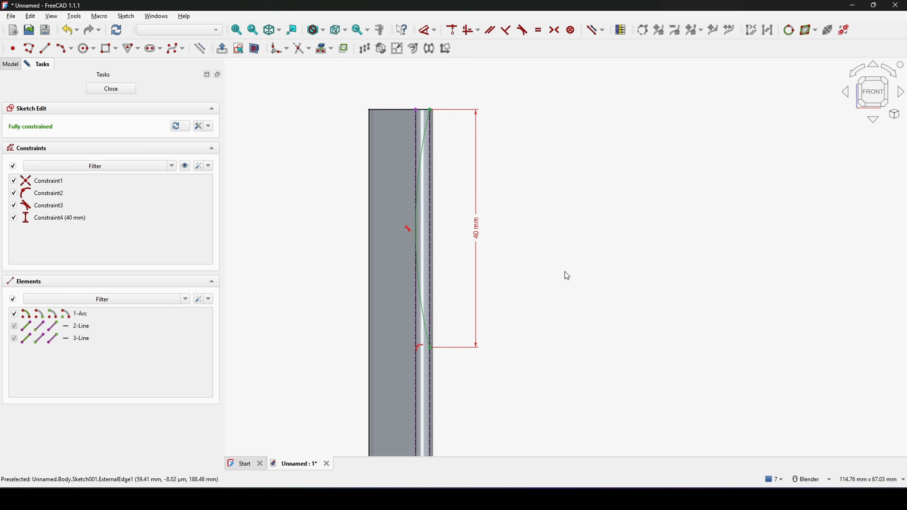
click(108, 49)
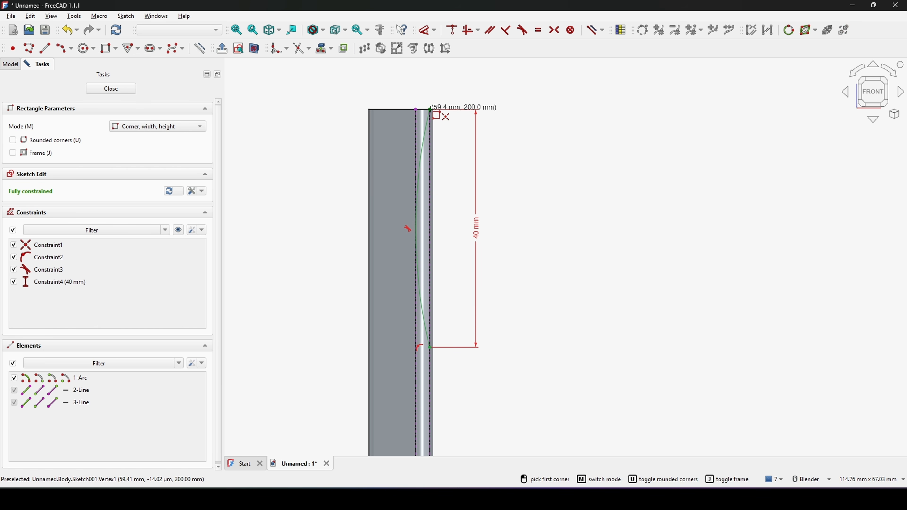
click(430, 110)
click(580, 308)
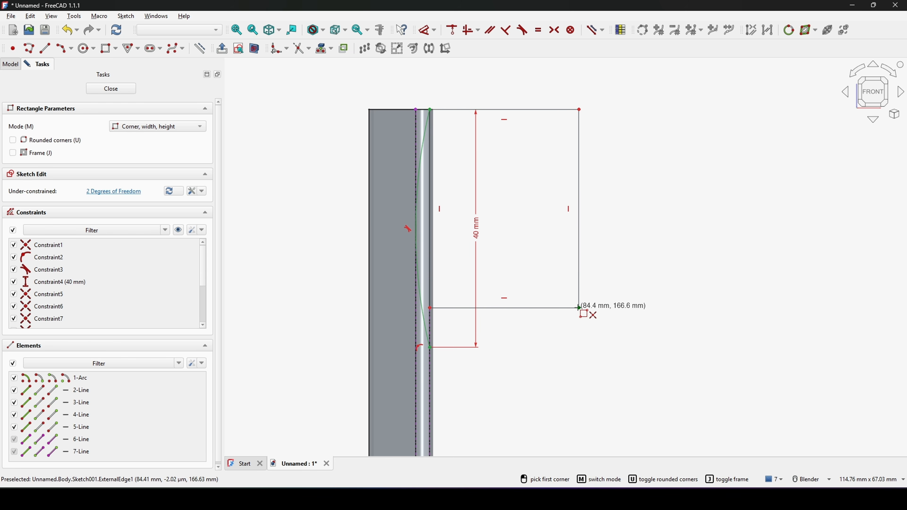
right_click(682, 310)
Make the rectangle's lower inner corner coincident with the arc's lower endpoint and delete the rectangle's inner vertical edge.
click(429, 308)
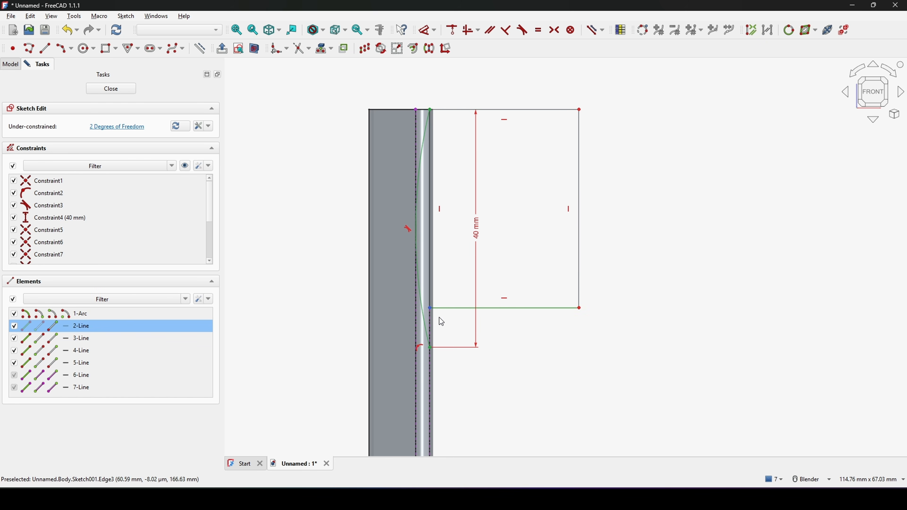
click(431, 347)
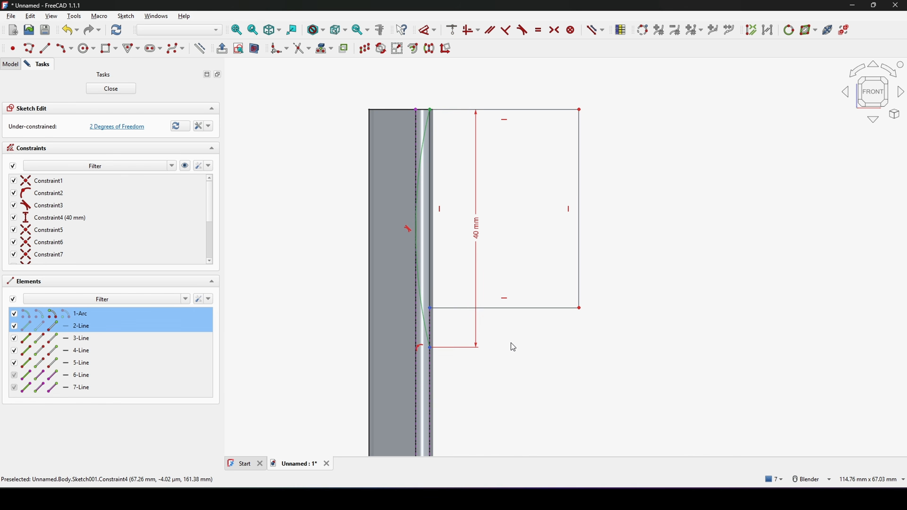
key(c)
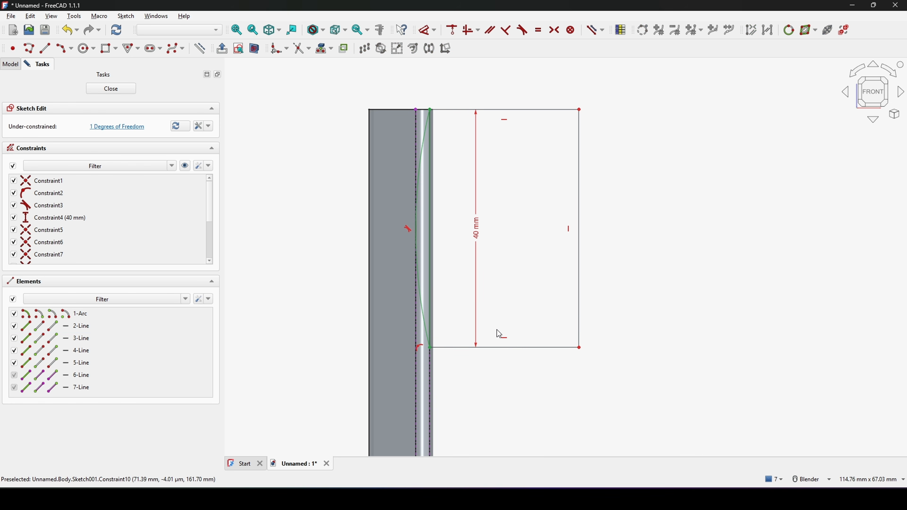
click(432, 267)
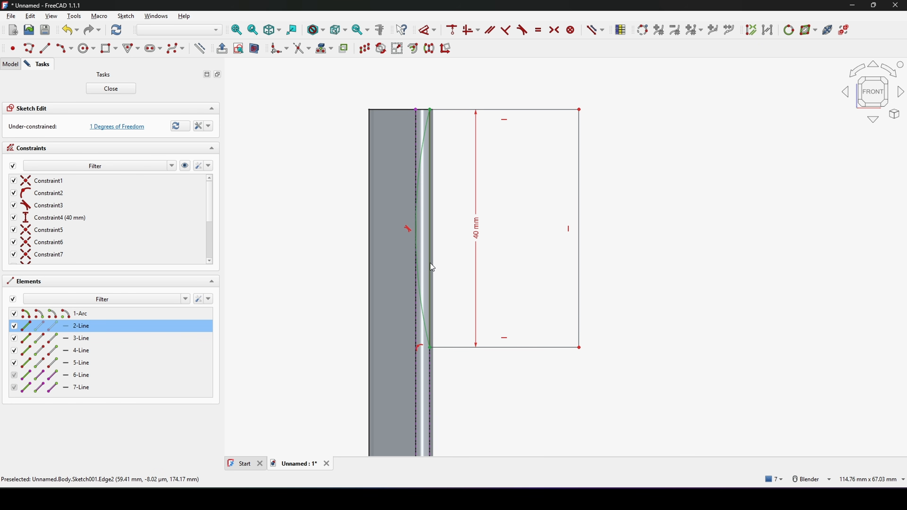
key(Delete)
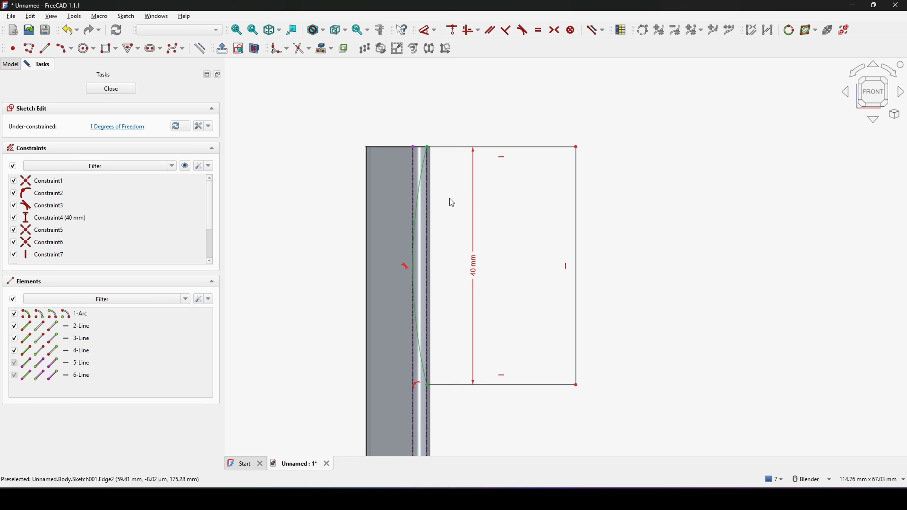
Dimension the profile's upper horizontal edge as 1 mm and close the sketch.
key(d)
click(452, 147)
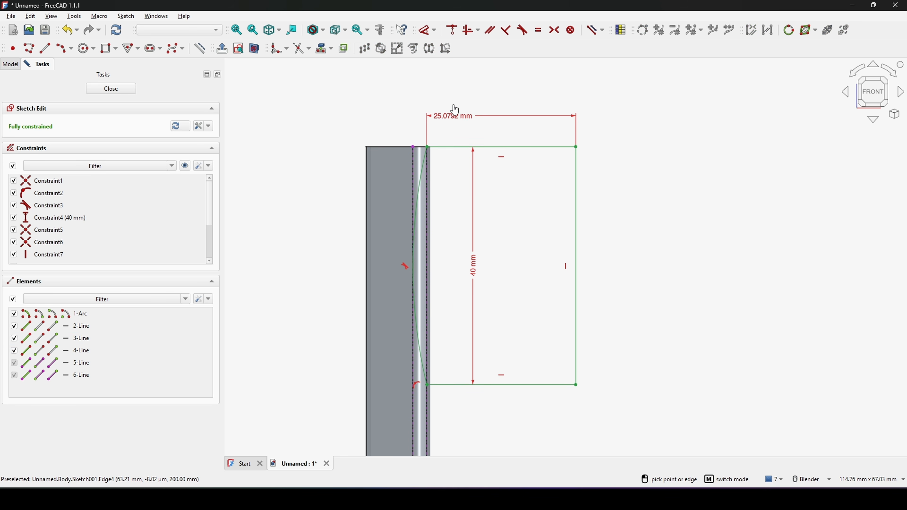
click(454, 113)
text(1)
key(Escape)
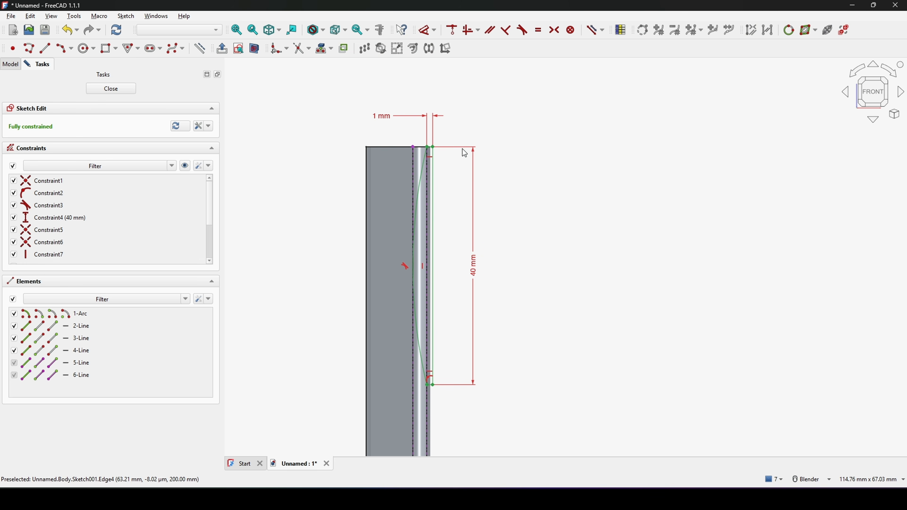
click(111, 90)
click(569, 179)
Cut the arc profile sketch from the segment as a Pocket with Symmetric mode and Through all type.
mouse_move(564, 184)
middle_down()
mouse_move(467, 215)
mouse_move(421, 210)
mouse_move(435, 223)
middle_up()
scroll(421, 211, up, 2)
scroll(430, 222, up, 2)
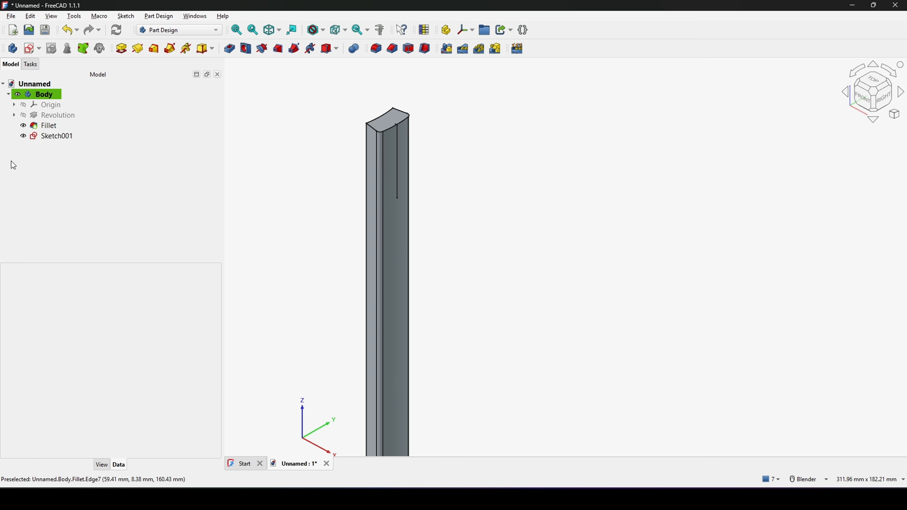
click(45, 138)
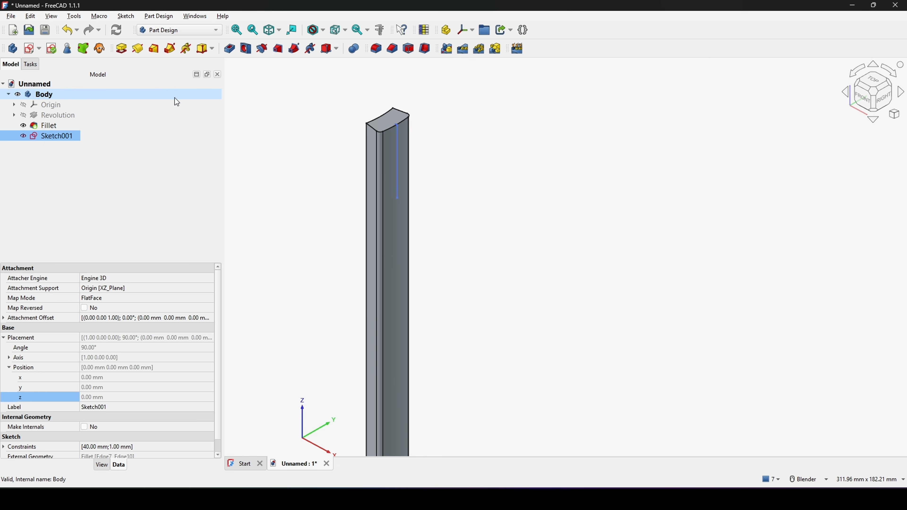
click(229, 48)
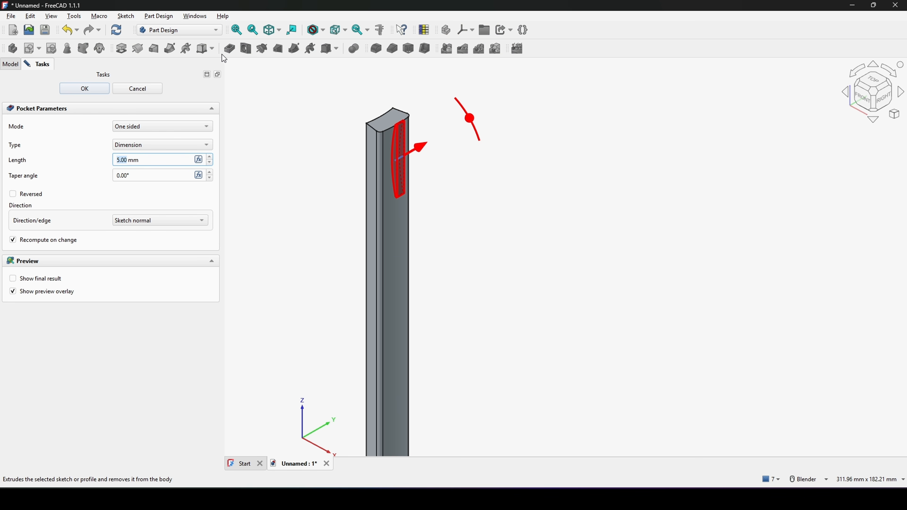
click(172, 127)
click(155, 148)
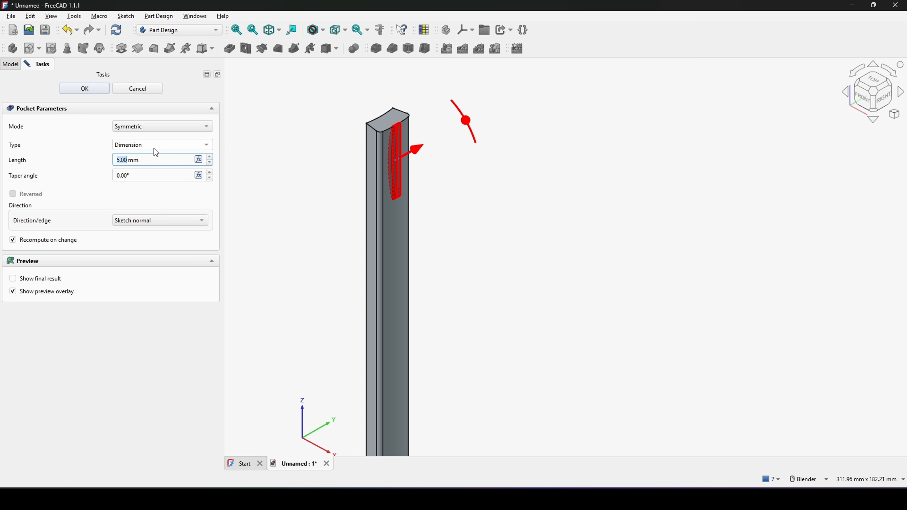
click(153, 145)
click(155, 157)
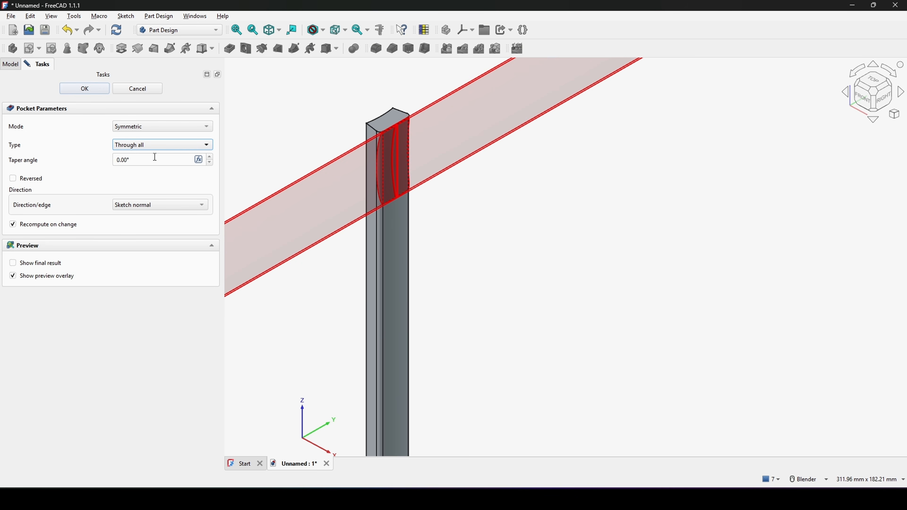
click(86, 88)
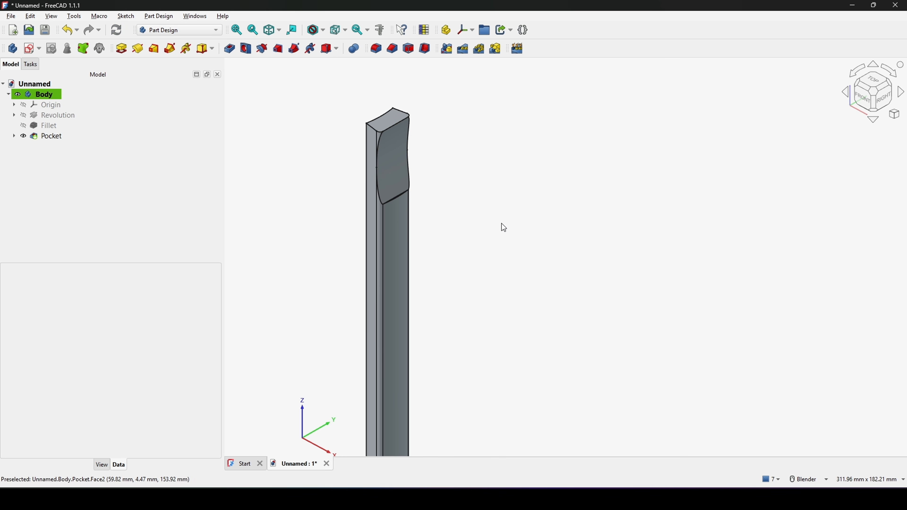
Start a linear pattern of the Pocket feature along the vertical sketch axis, with its direction reversed to run down the segment.
scroll(502, 223, down, 3)
shift+middle_drag(501, 236, 503, 215)
shift+middle_drag(503, 215, 492, 214)
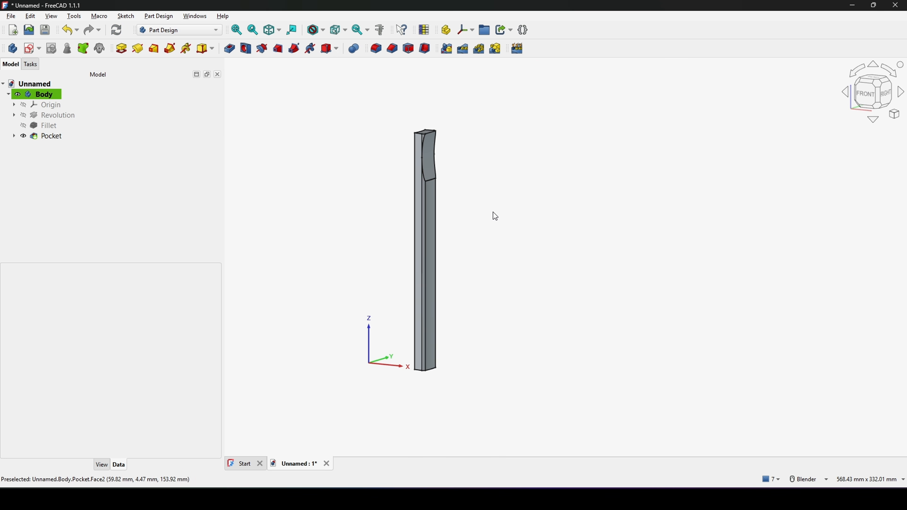
click(43, 137)
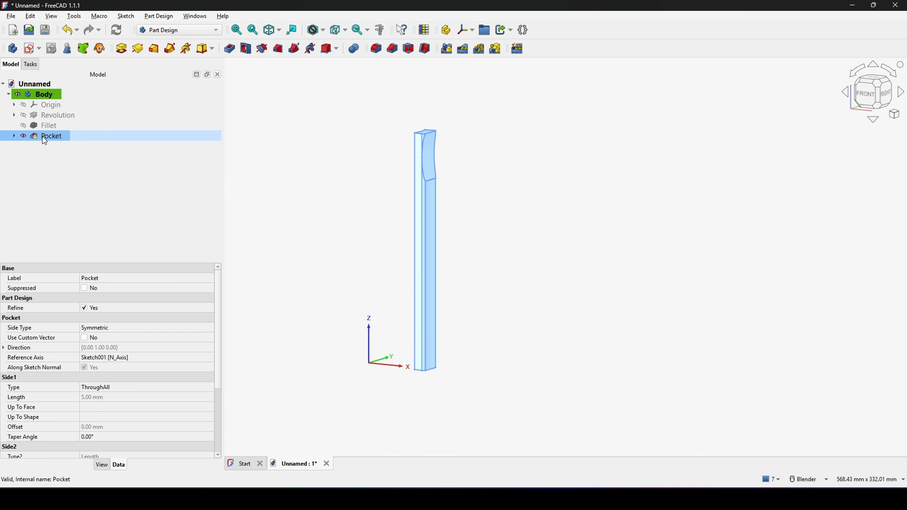
scroll(517, 207, up, 2)
shift+middle_drag(501, 213, 502, 218)
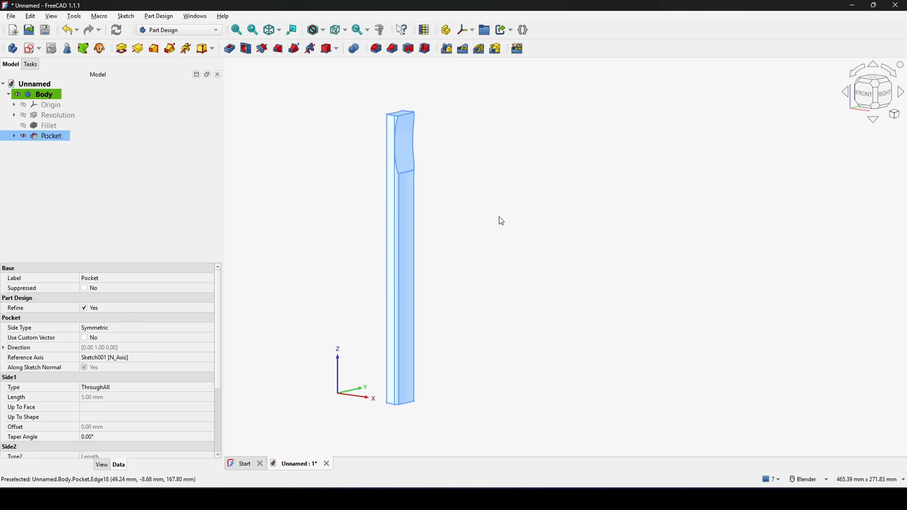
click(464, 51)
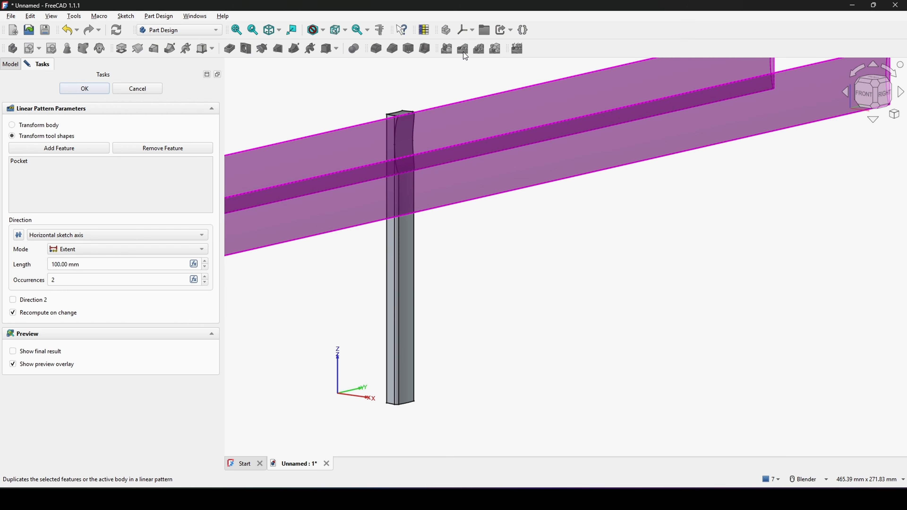
mouse_move(515, 213)
middle_down()
mouse_move(548, 224)
mouse_move(532, 219)
middle_up()
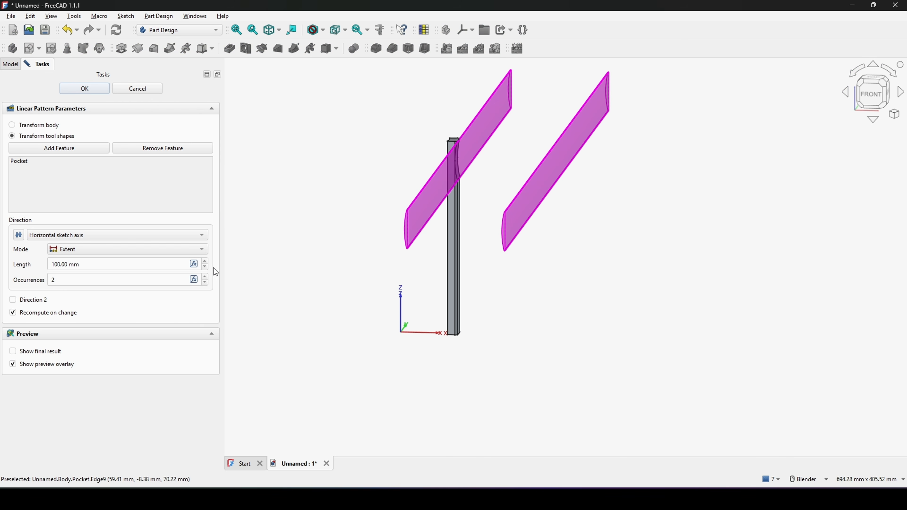
click(62, 237)
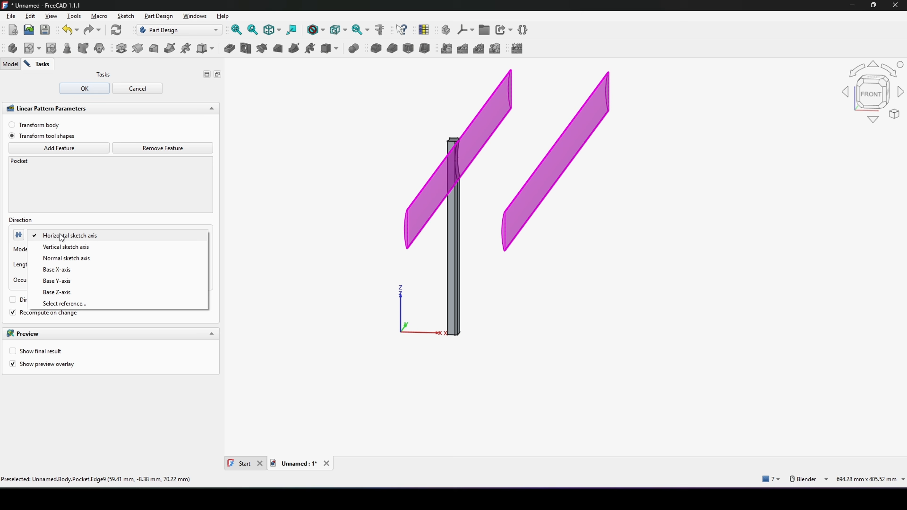
click(67, 248)
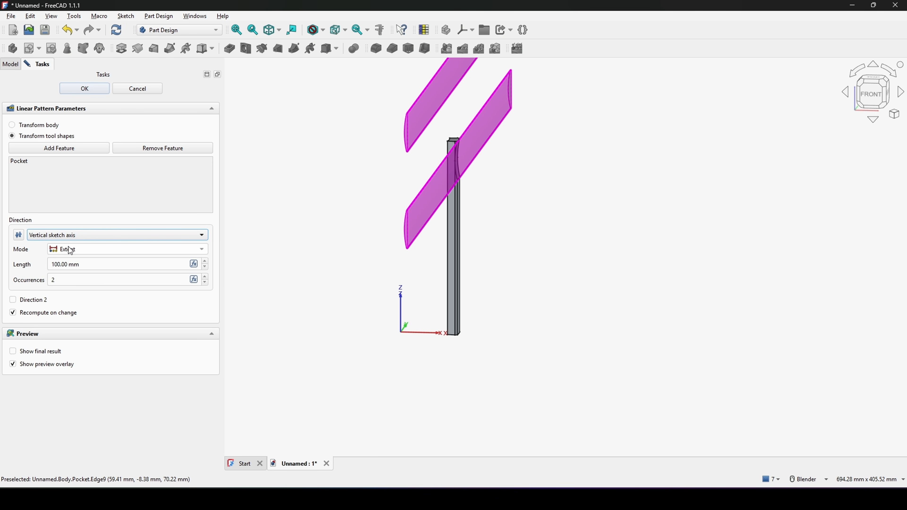
middle_drag(353, 247, 438, 233)
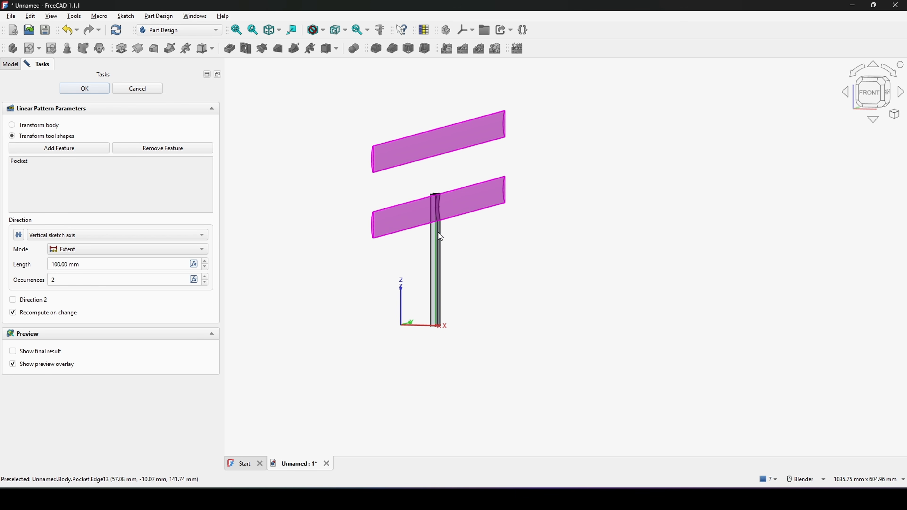
click(18, 235)
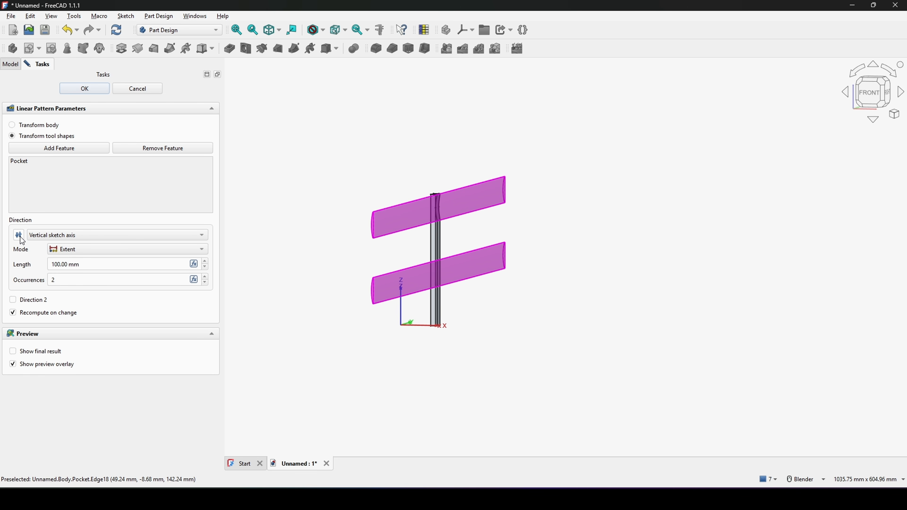
Set the linear pattern to Spacing mode with 200/5 (40 mm) spacing and 5 occurrences, and accept it.
click(83, 250)
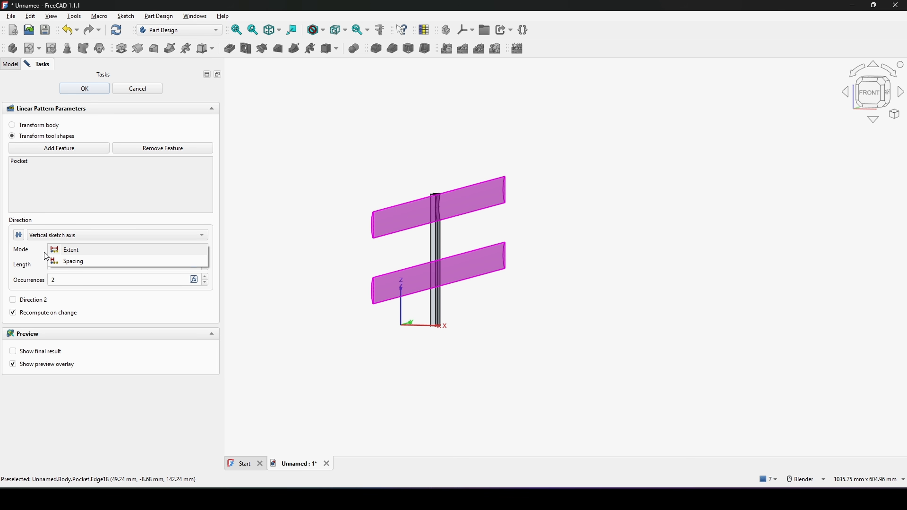
click(77, 261)
click(108, 267)
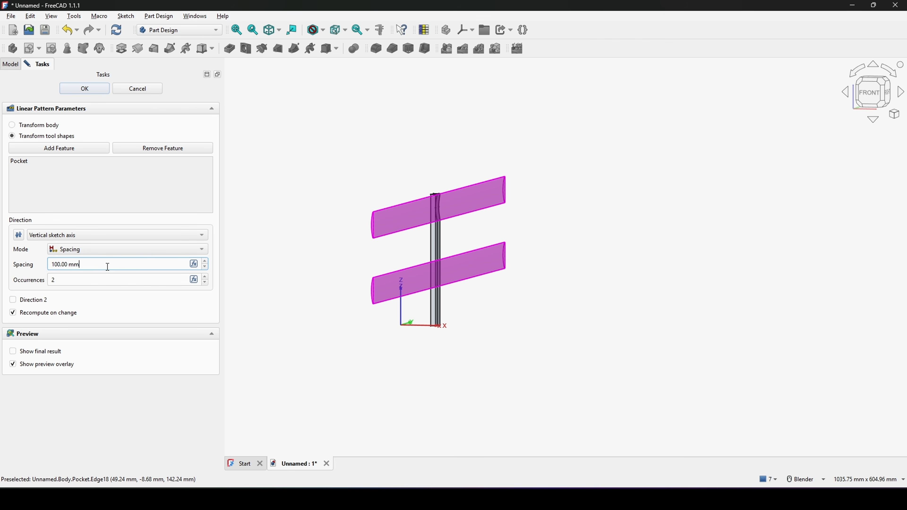
triple_click(106, 265)
text(200/5)
click(114, 276)
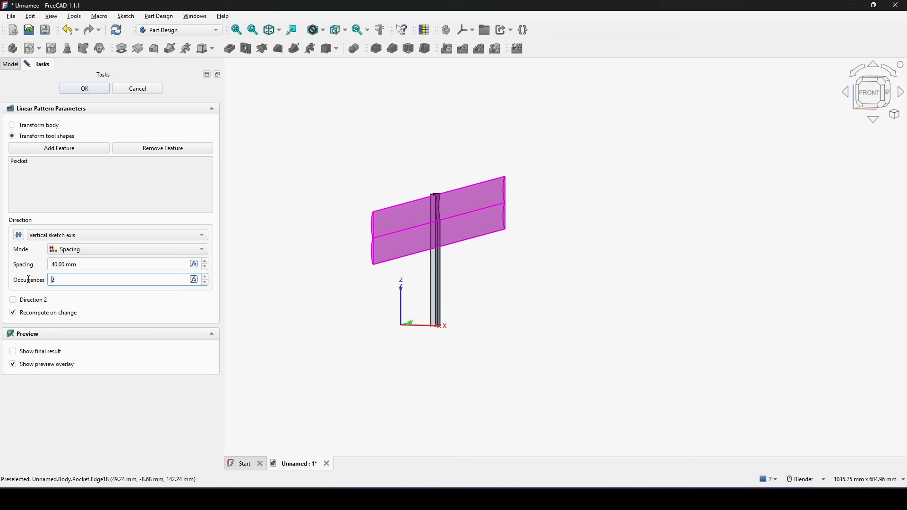
text(5)
click(97, 266)
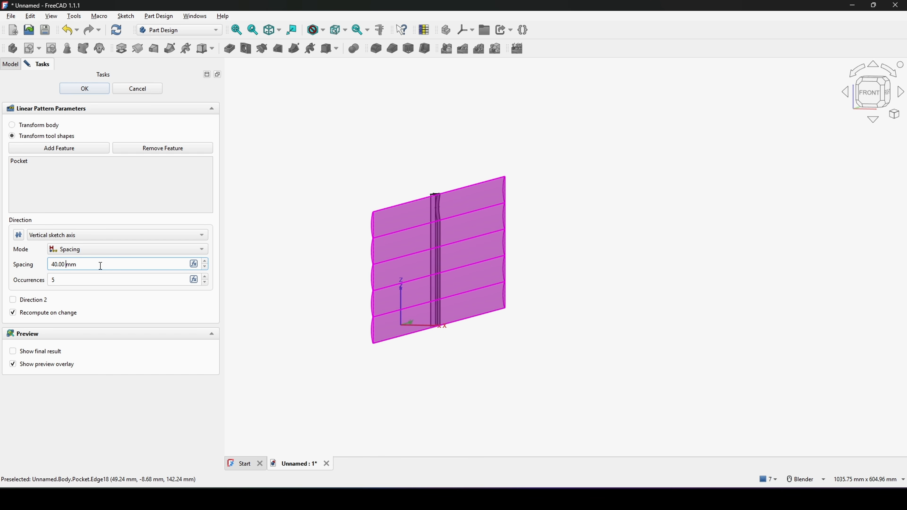
middle_drag(340, 235, 358, 234)
click(97, 89)
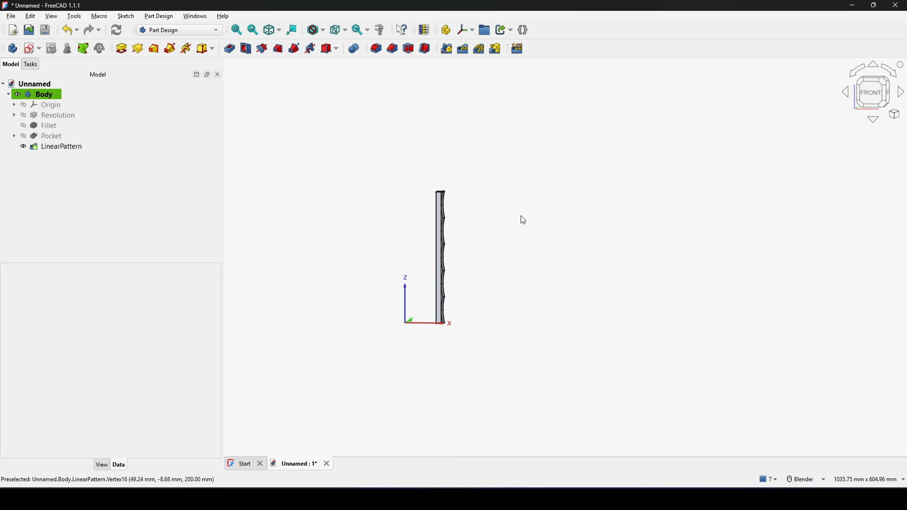
Fillet the four horizontal ridge edges between the patterned pockets on the outer face with a 2 mm radius.
middle_drag(521, 216, 396, 271)
scroll(397, 272, up, 2)
shift+middle_drag(396, 222, 462, 270)
shift+middle_drag(438, 204, 434, 254)
scroll(426, 245, up, 1)
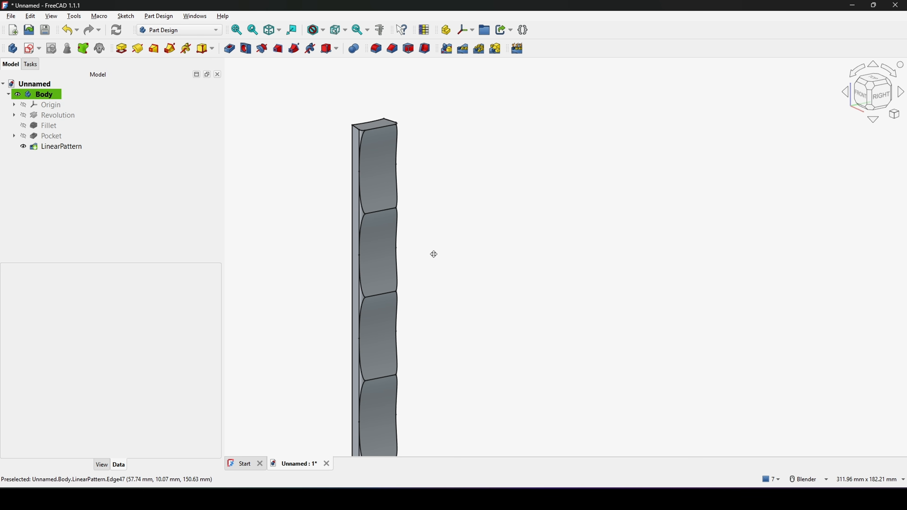
click(384, 217)
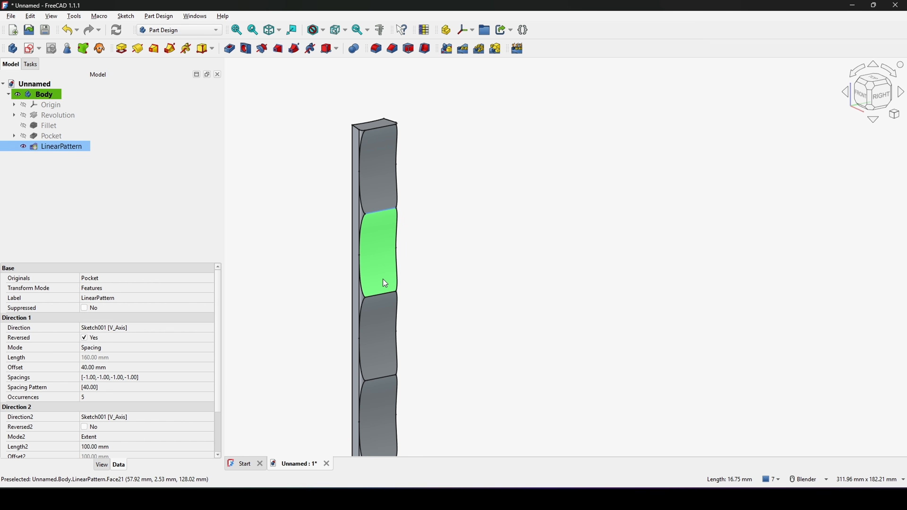
ctrl+click(382, 294)
scroll(421, 334, down, 1)
shift+middle_drag(421, 334, 427, 222)
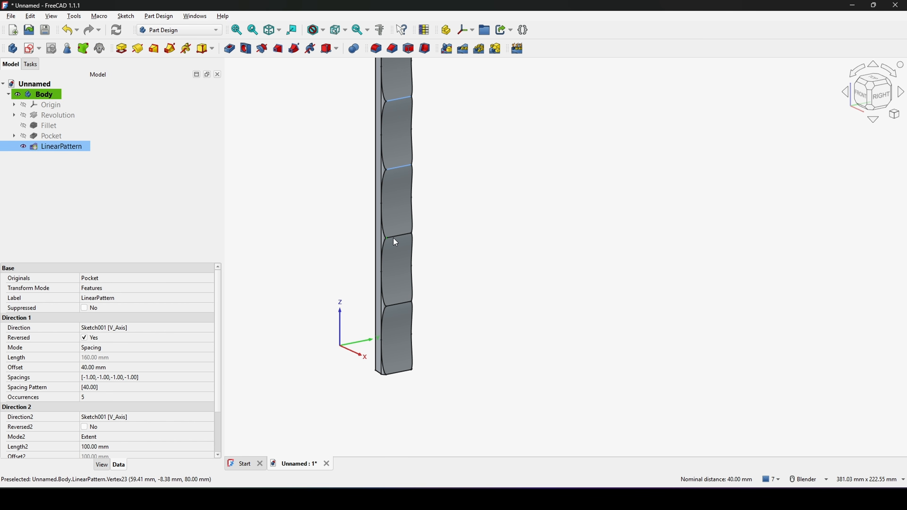
ctrl+click(400, 237)
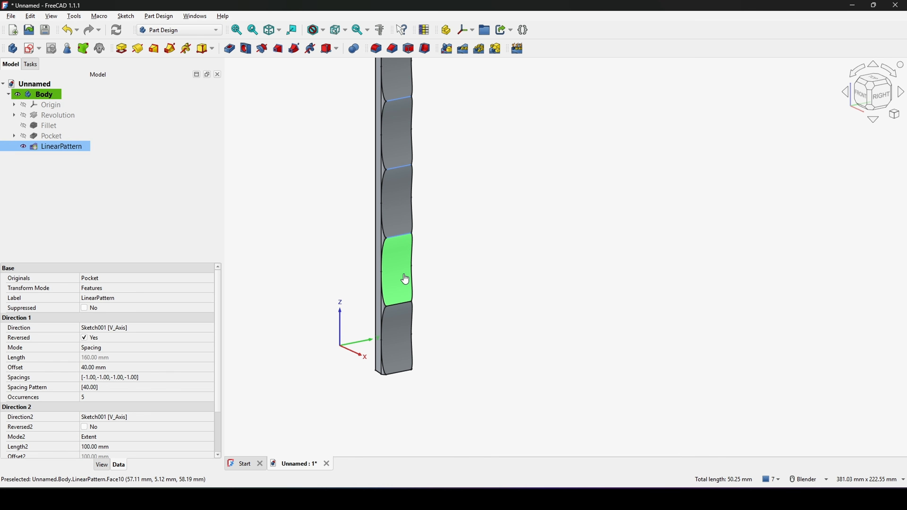
ctrl+click(401, 304)
scroll(442, 303, down, 3)
shift+middle_drag(438, 295, 446, 276)
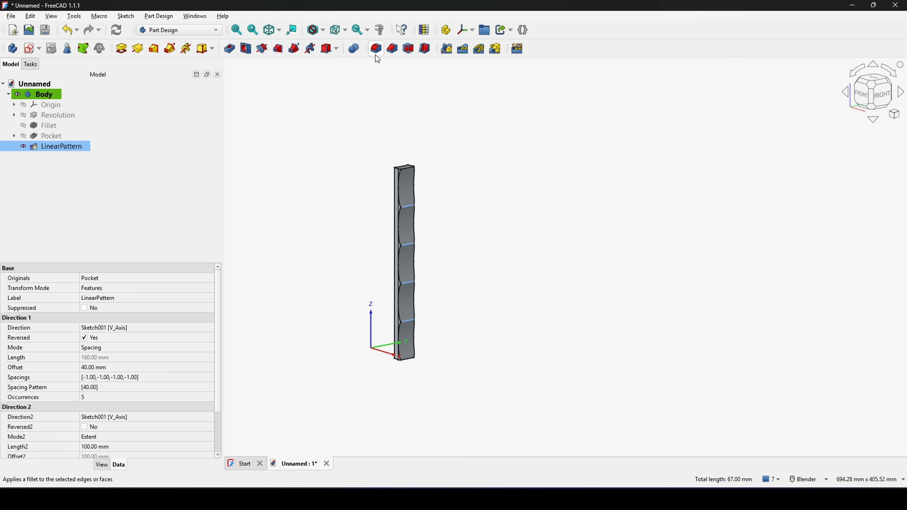
click(376, 48)
scroll(476, 251, up, 1)
shift+middle_drag(467, 248, 477, 235)
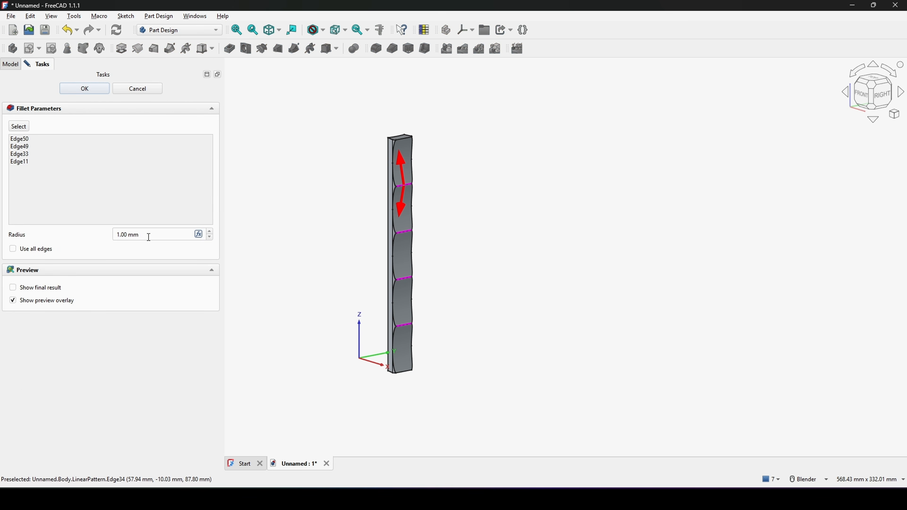
drag(148, 235, 87, 228)
text(2)
key(Return)
scroll(448, 252, up, 2)
click(93, 90)
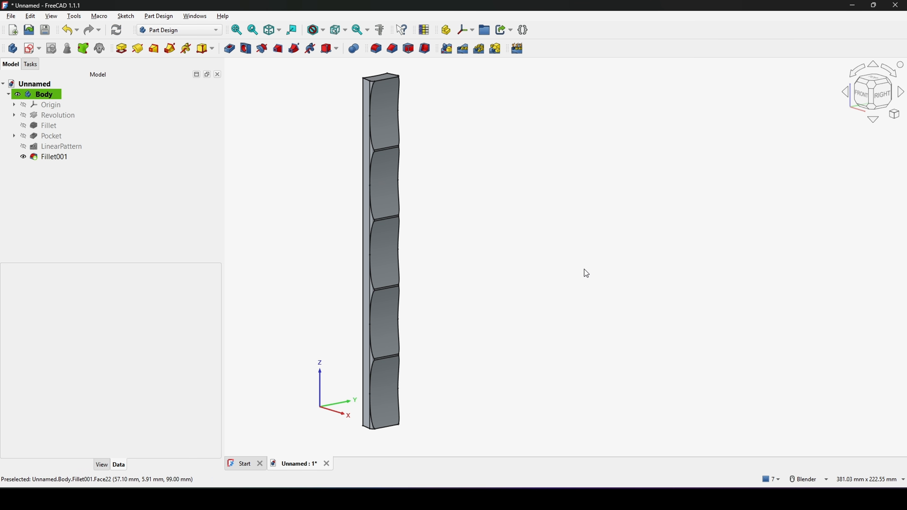
Switch to the Part workbench and collapse the body's feature list in the model tree.
scroll(519, 273, down, 3)
middle_drag(519, 274, 451, 276)
scroll(431, 270, up, 2)
middle_drag(451, 276, 468, 274)
scroll(519, 263, down, 2)
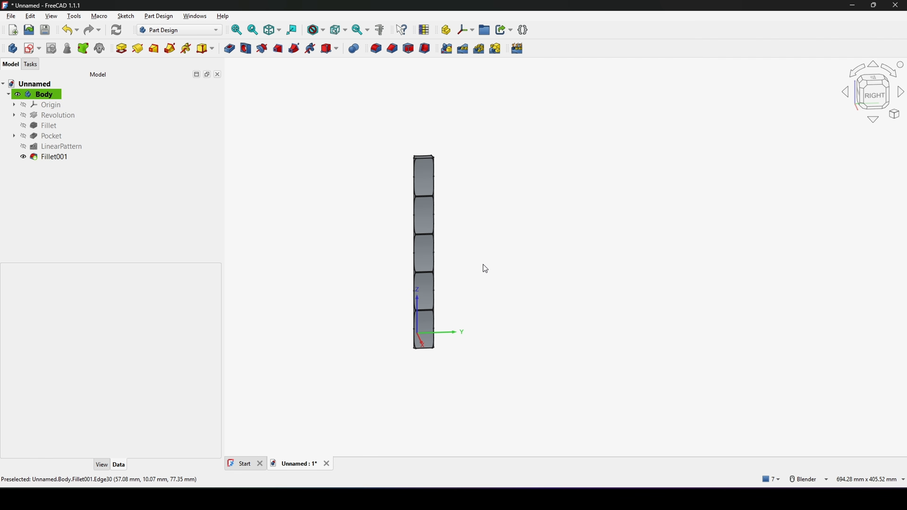
click(173, 31)
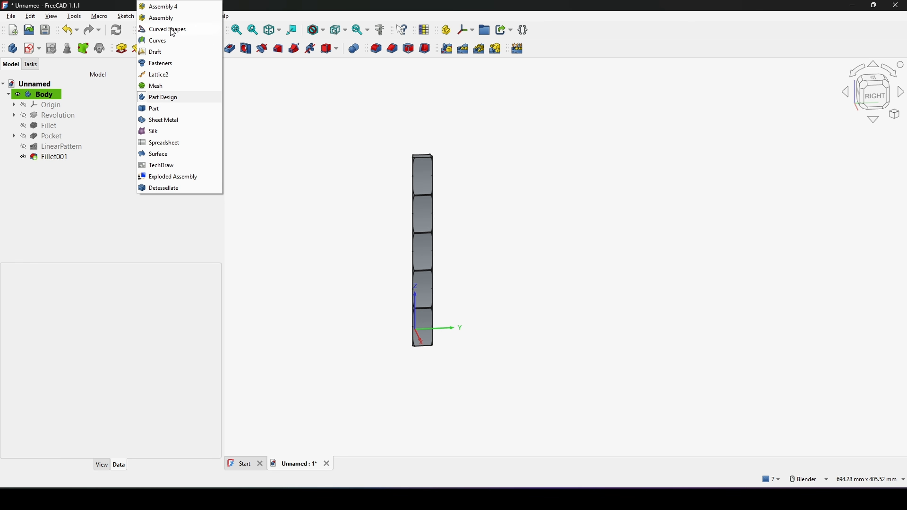
click(158, 108)
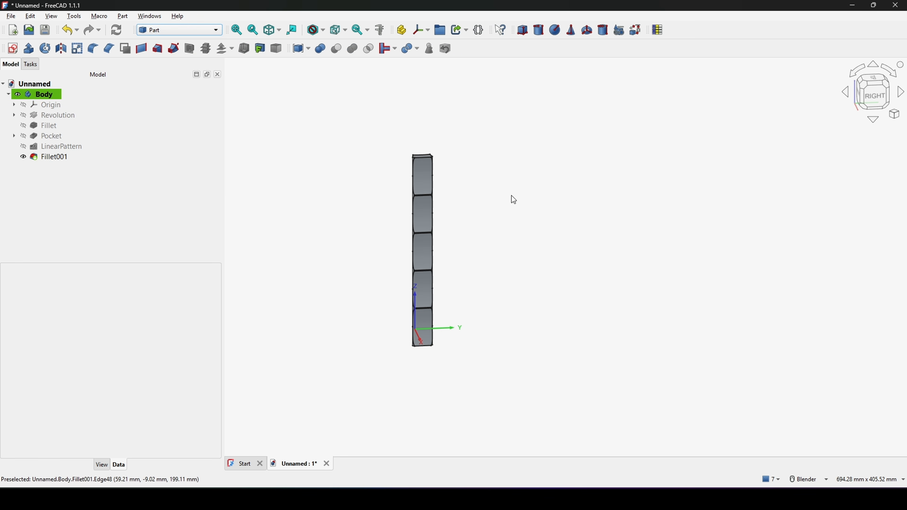
click(8, 95)
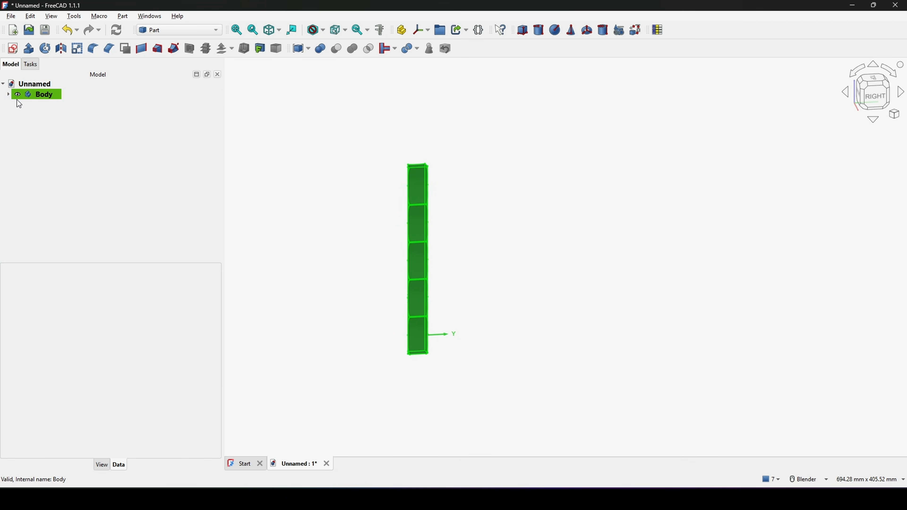
Mirror the body using its long flat side face on the positive Y side as the selected reference plane.
click(30, 96)
middle_drag(420, 241, 341, 229)
scroll(508, 246, up, 1)
scroll(511, 245, up, 1)
shift+middle_drag(522, 239, 398, 221)
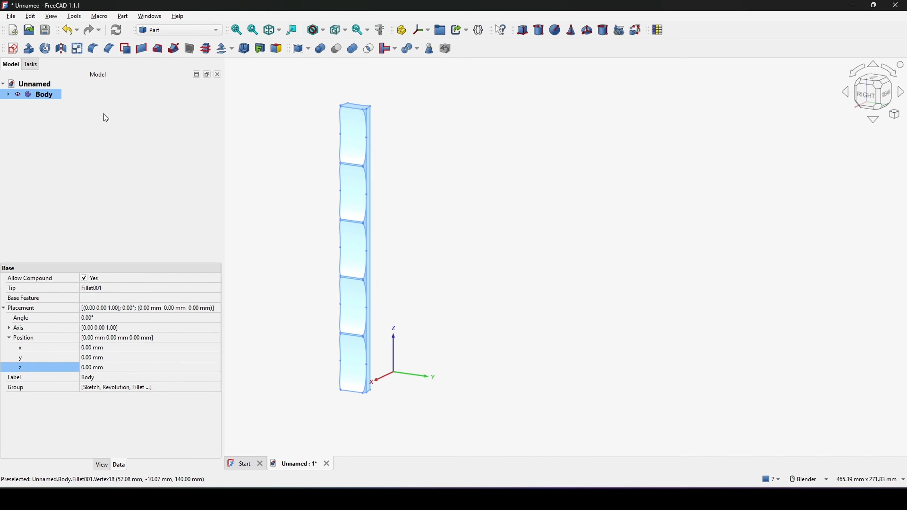
click(63, 52)
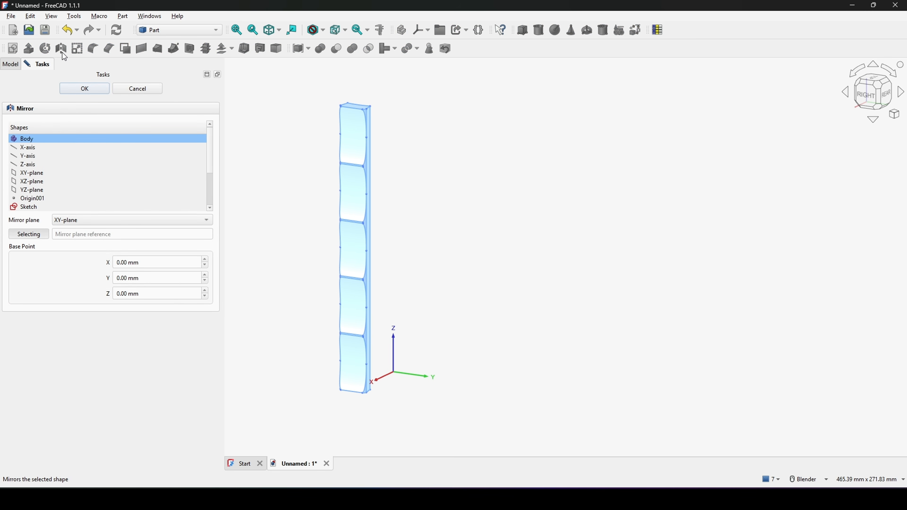
click(114, 222)
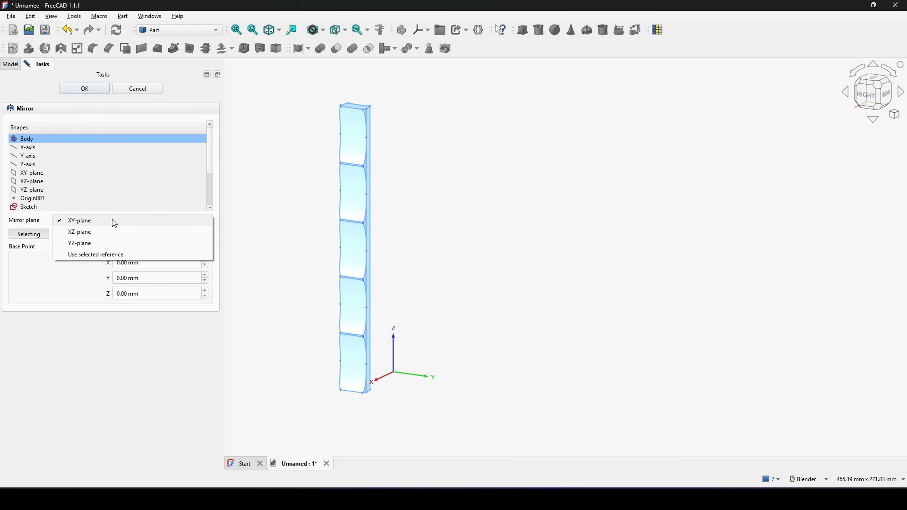
click(100, 256)
scroll(374, 296, up, 8)
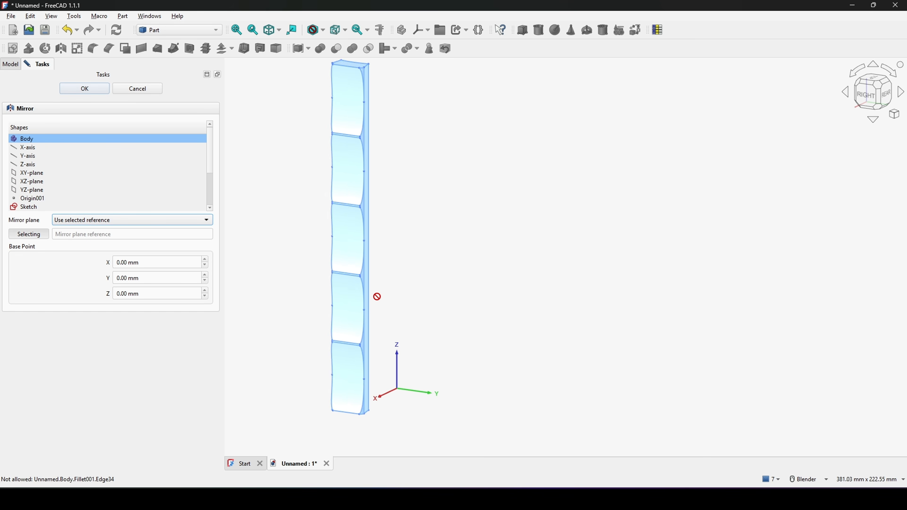
click(354, 267)
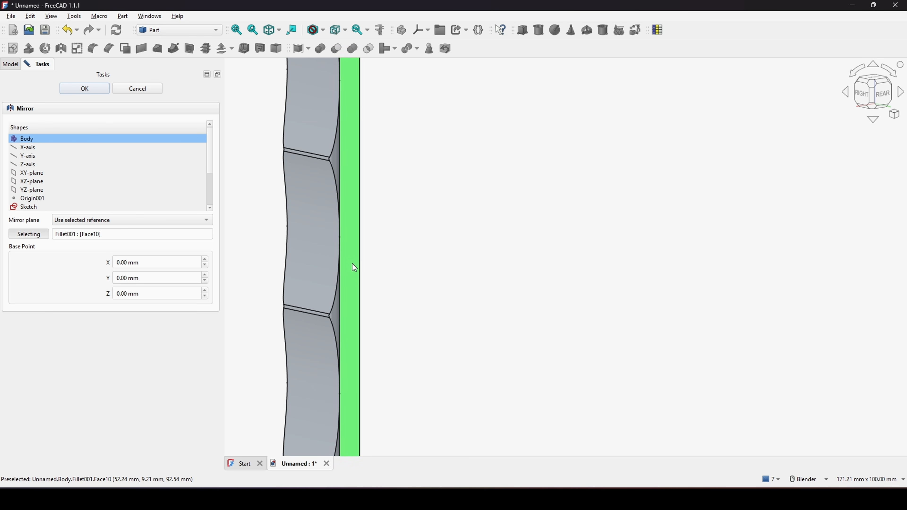
scroll(383, 271, down, 8)
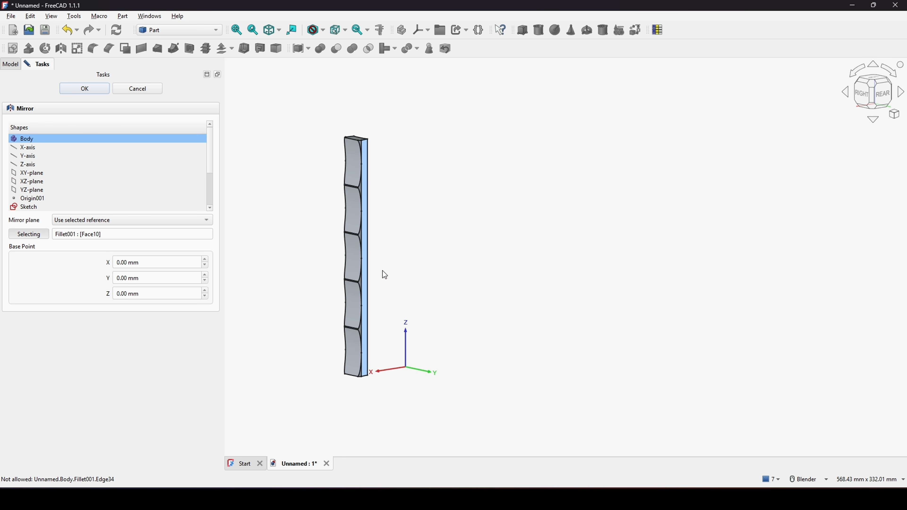
click(85, 89)
Offset the mirrored body upward by setting its placement's Z position to 10 mm.
middle_drag(435, 287, 568, 268)
scroll(577, 272, up, 1)
middle_drag(568, 267, 563, 238)
click(71, 96)
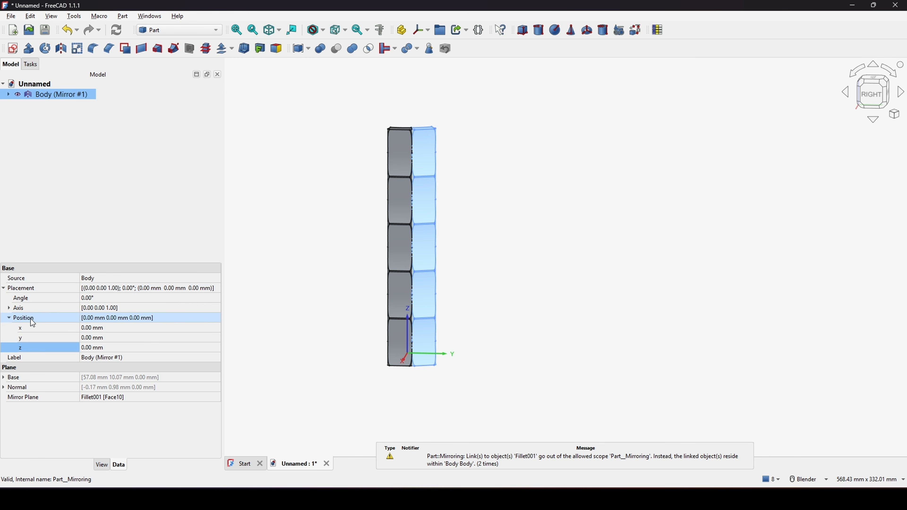
click(106, 348)
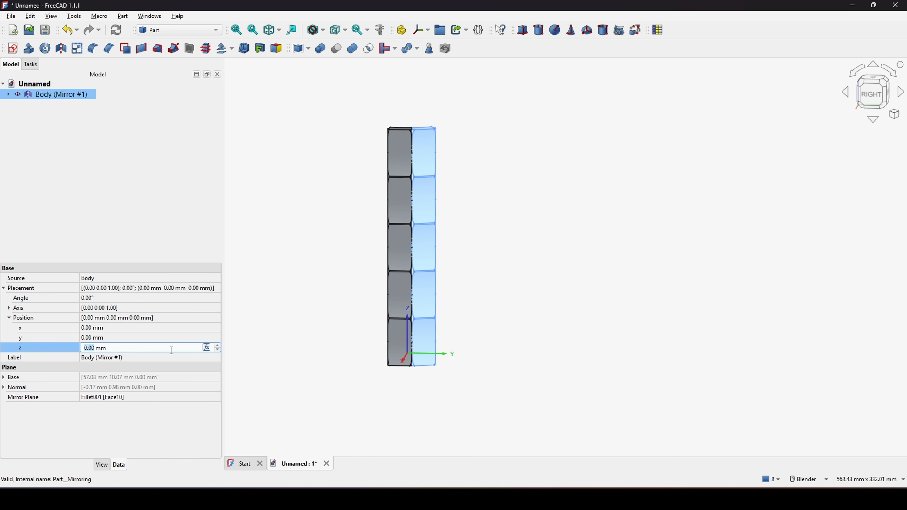
text(10)
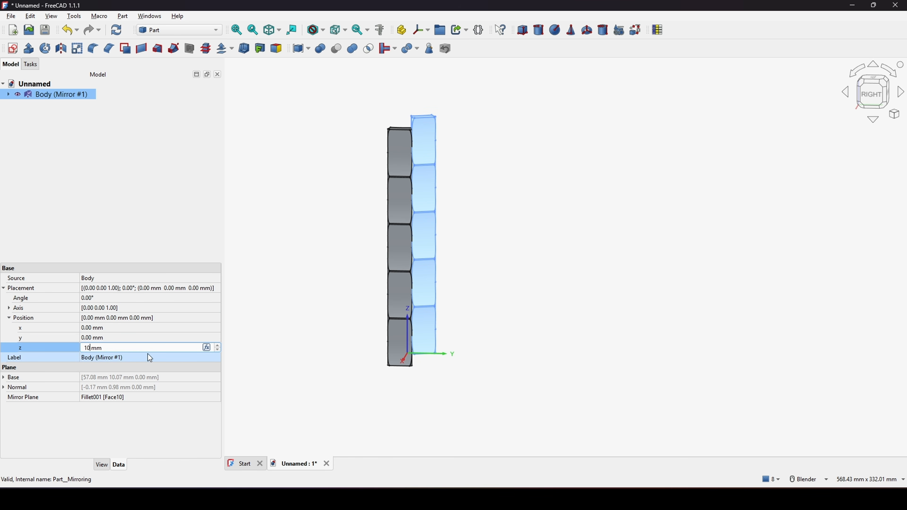
click(66, 347)
click(496, 297)
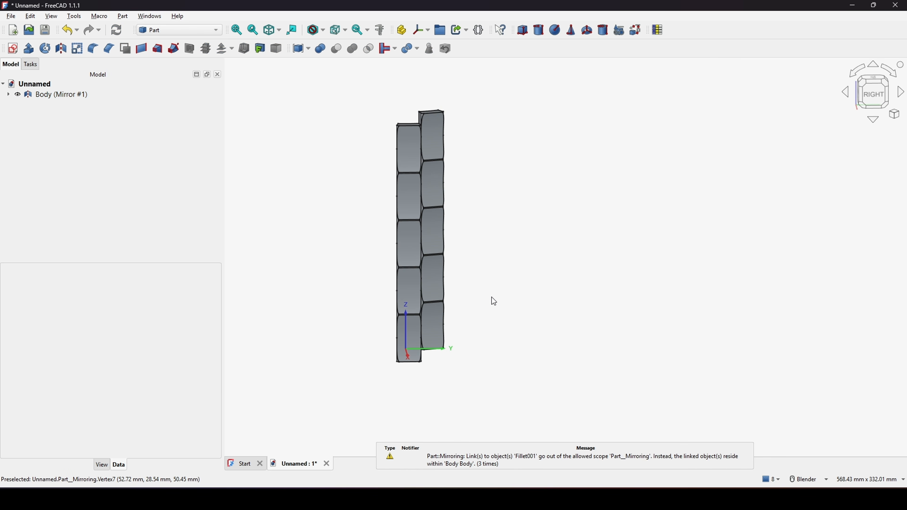
Combine the mirrored body and the original body into one compound.
scroll(475, 312, up, 2)
scroll(432, 300, up, 1)
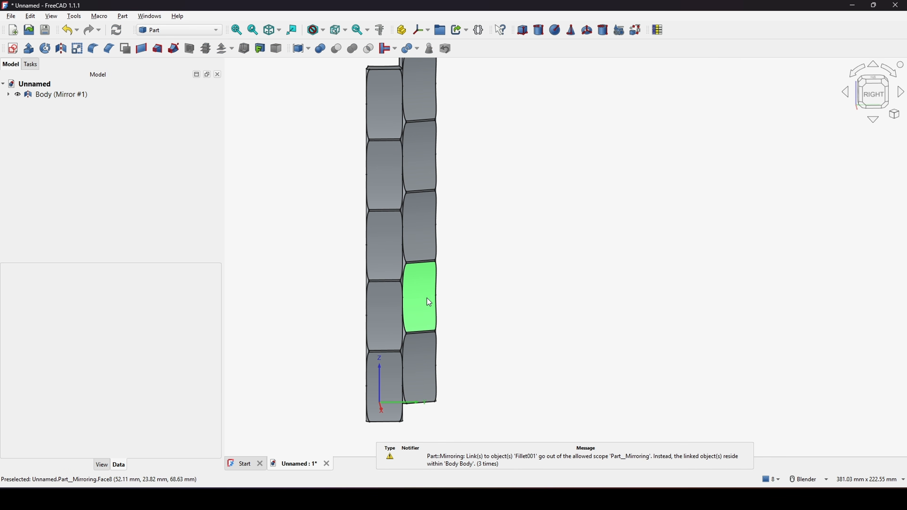
scroll(500, 298, down, 2)
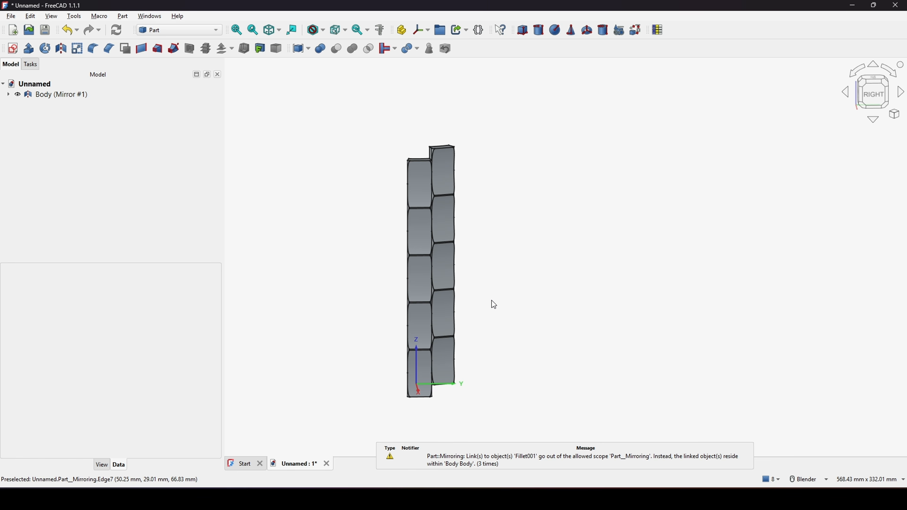
click(9, 94)
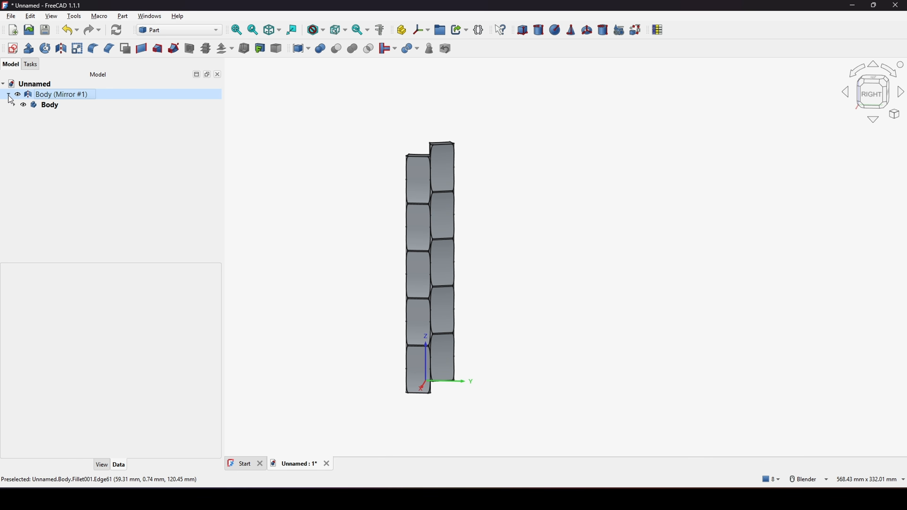
click(54, 95)
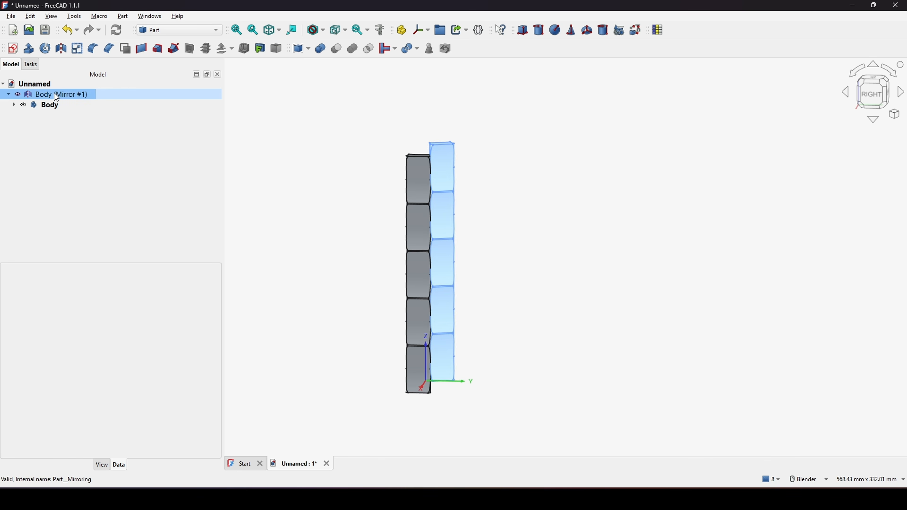
ctrl+click(52, 107)
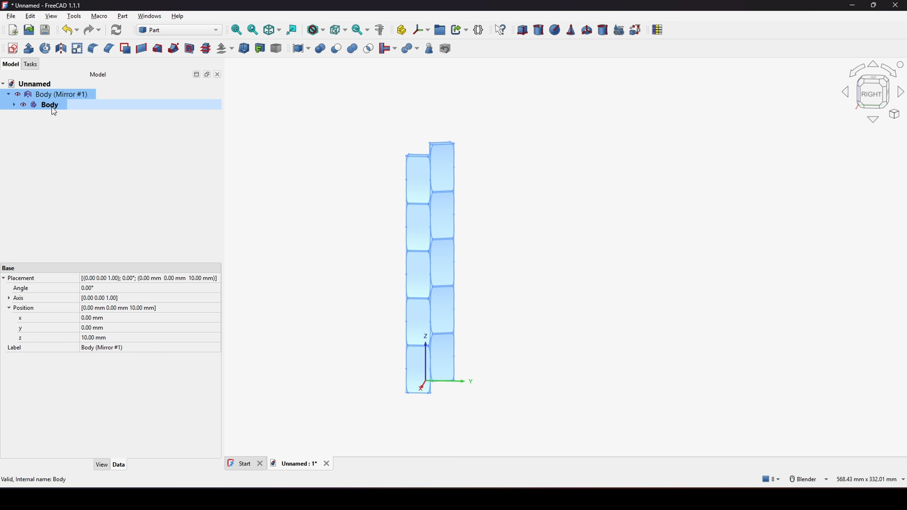
click(125, 17)
mouse_move(150, 163)
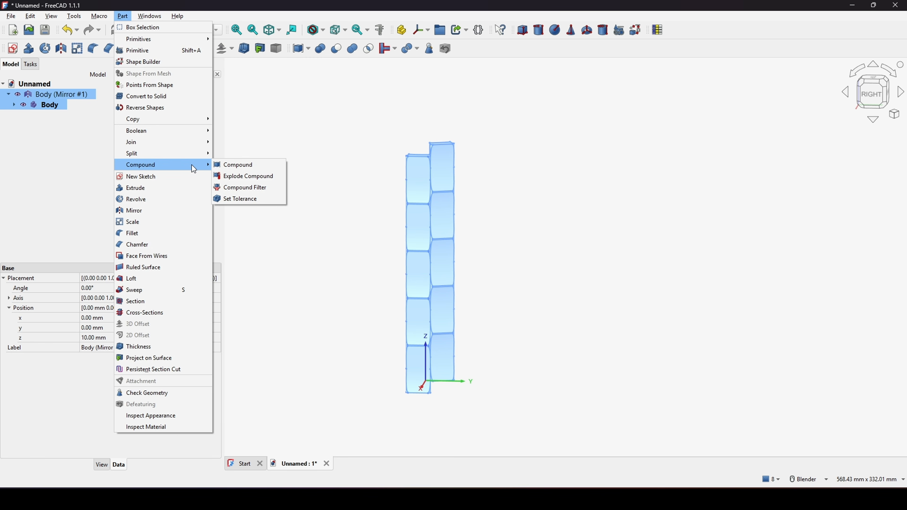
click(244, 167)
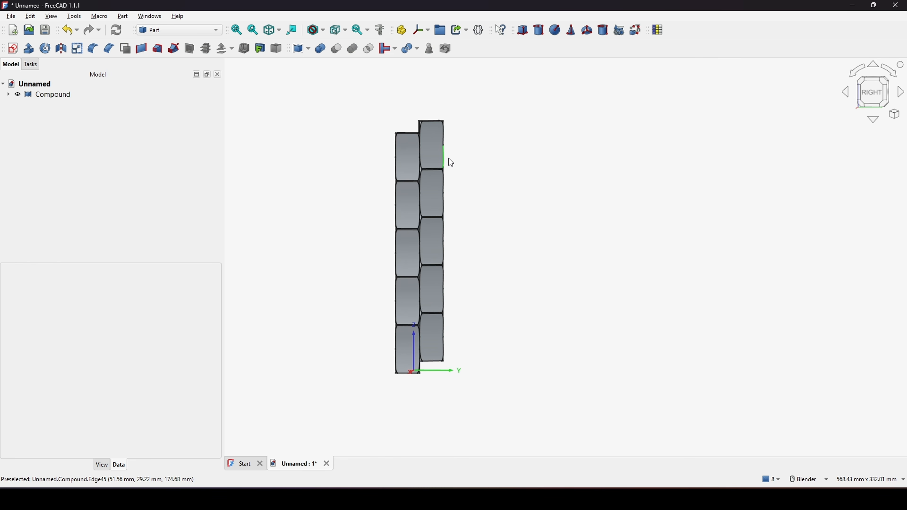
key(F1)
drag(275, 60, 590, 416)
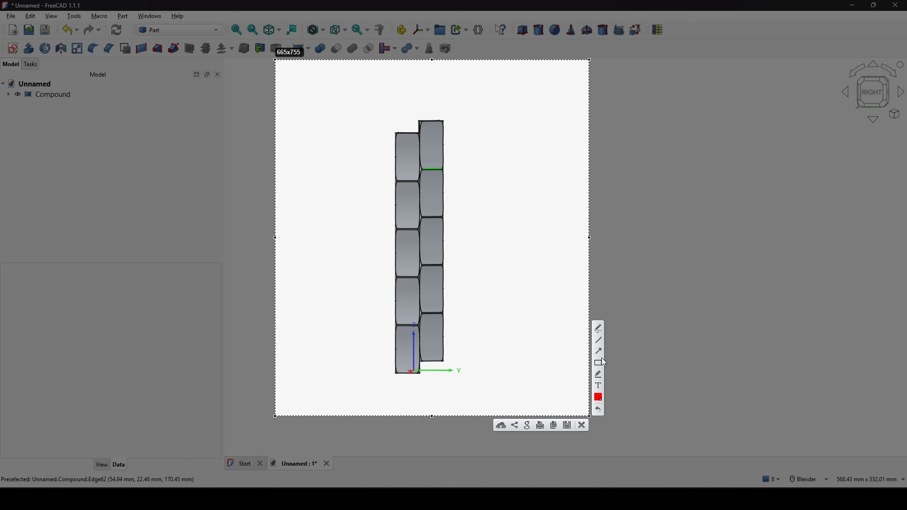
mouse_move(335, 87)
mouse_down()
mouse_move(458, 135)
mouse_move(498, 133)
mouse_up()
drag(347, 365, 493, 389)
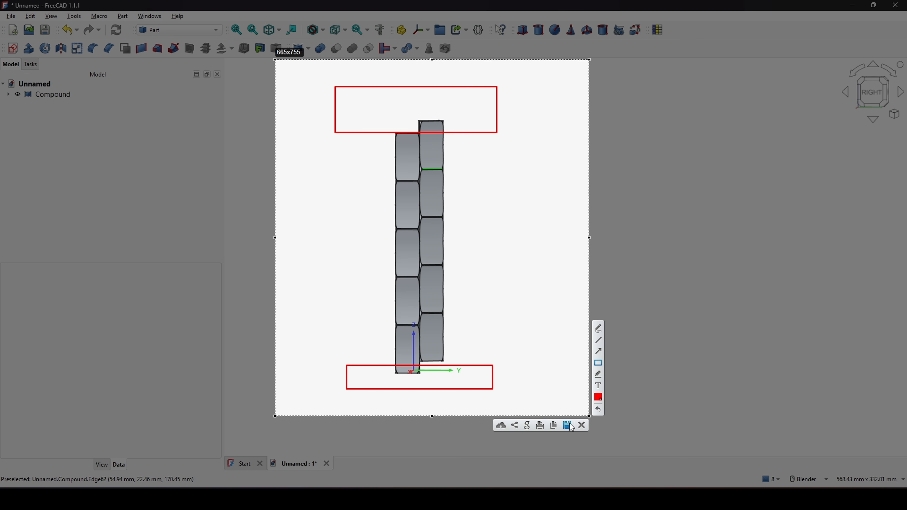
click(582, 425)
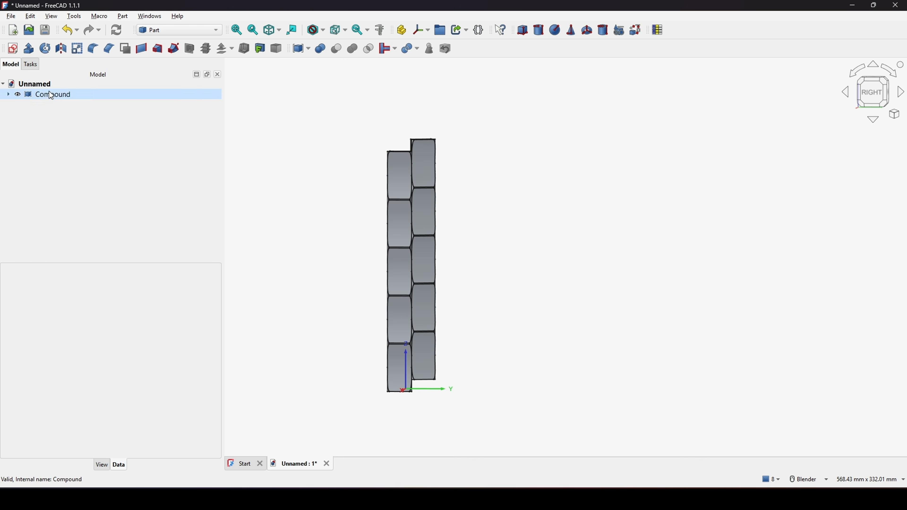
Create a new sketch on the YZ-plane with no offset and switch off its section view to show the compound.
click(14, 51)
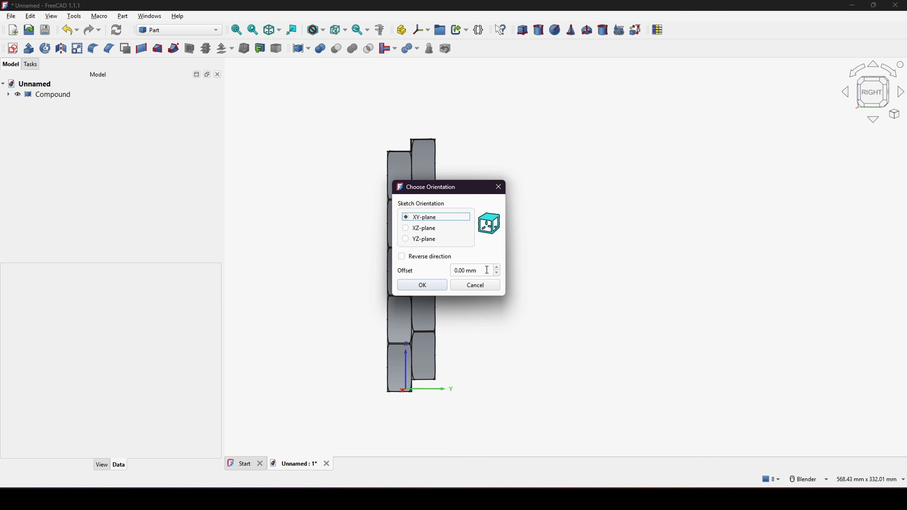
click(423, 239)
click(429, 285)
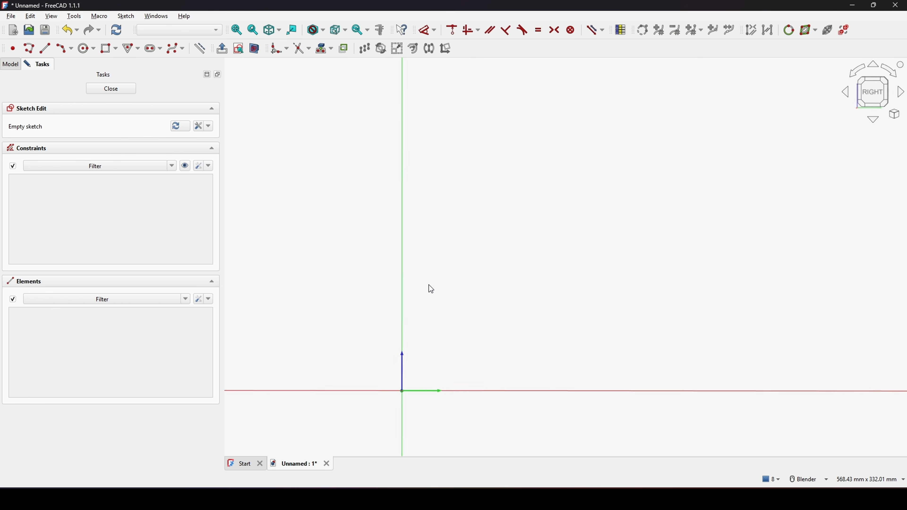
click(255, 51)
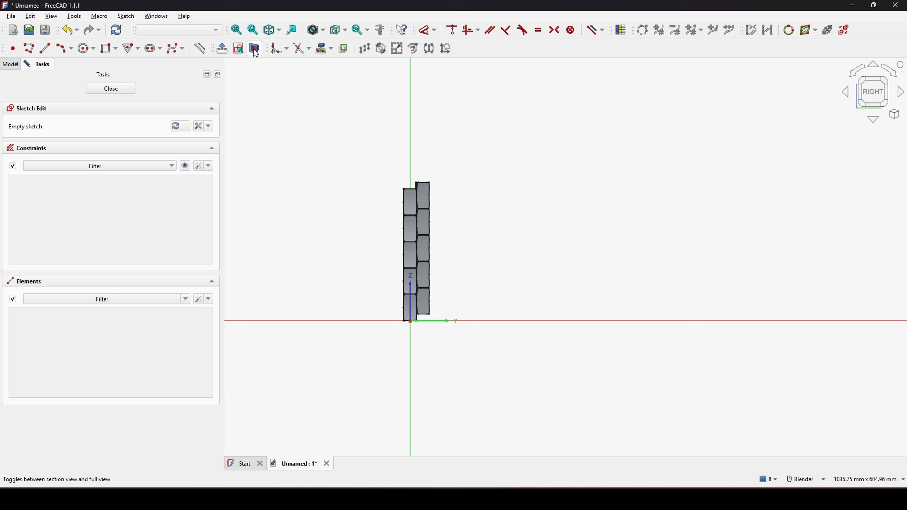
Project the lower column's top edge and the raised column's bottom edge into the sketch as external geometry.
scroll(459, 225, up, 4)
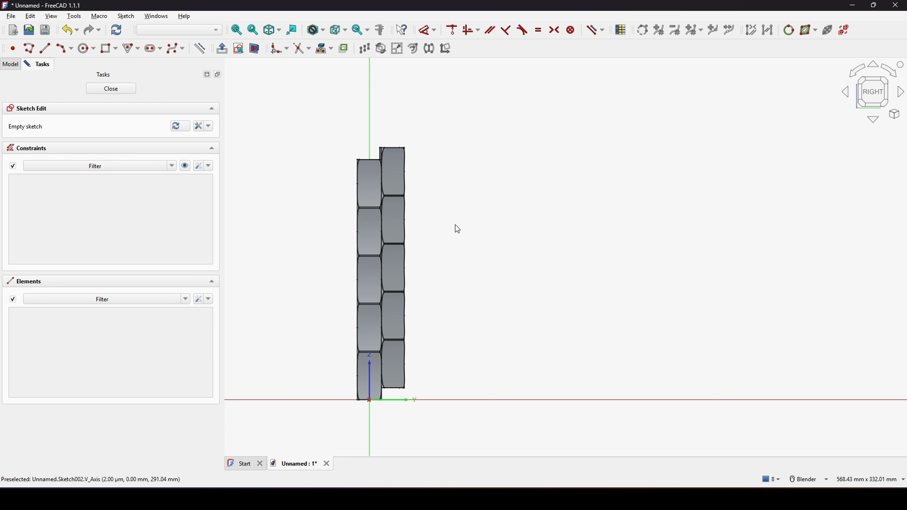
scroll(432, 231, up, 4)
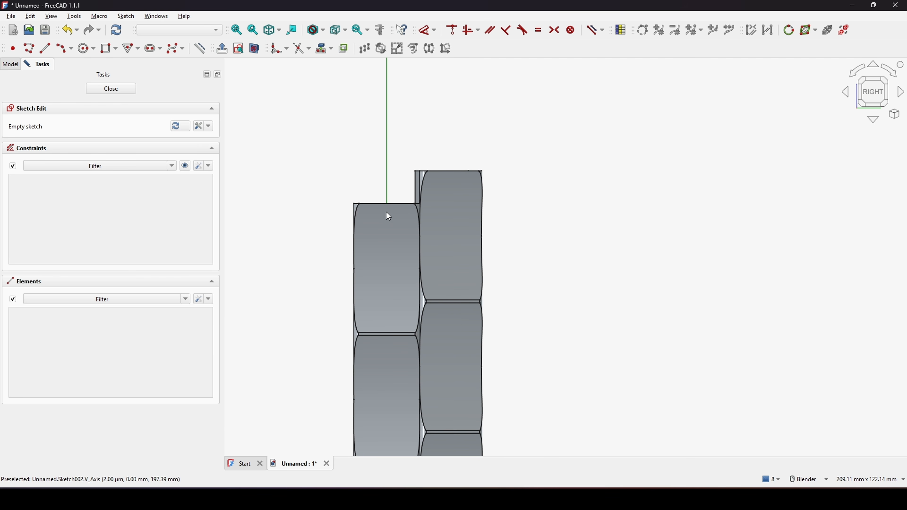
key(g)
key(x)
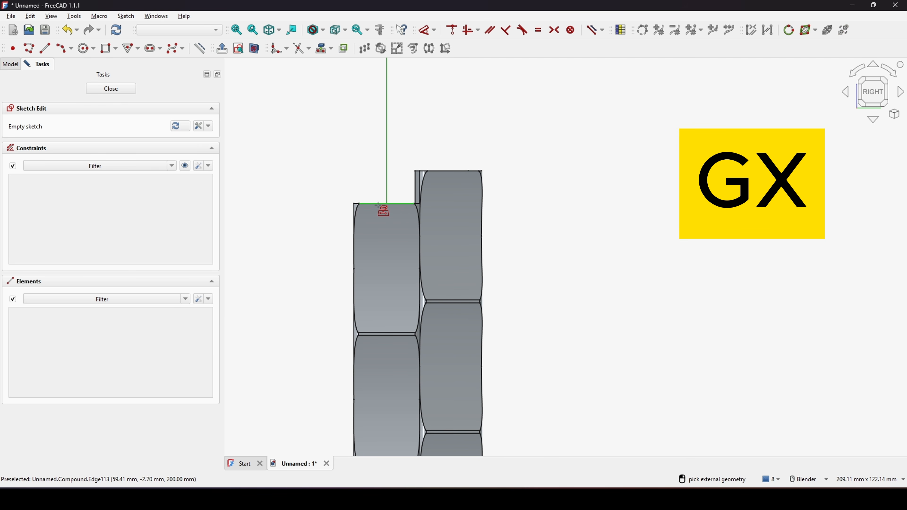
click(379, 205)
scroll(443, 272, down, 5)
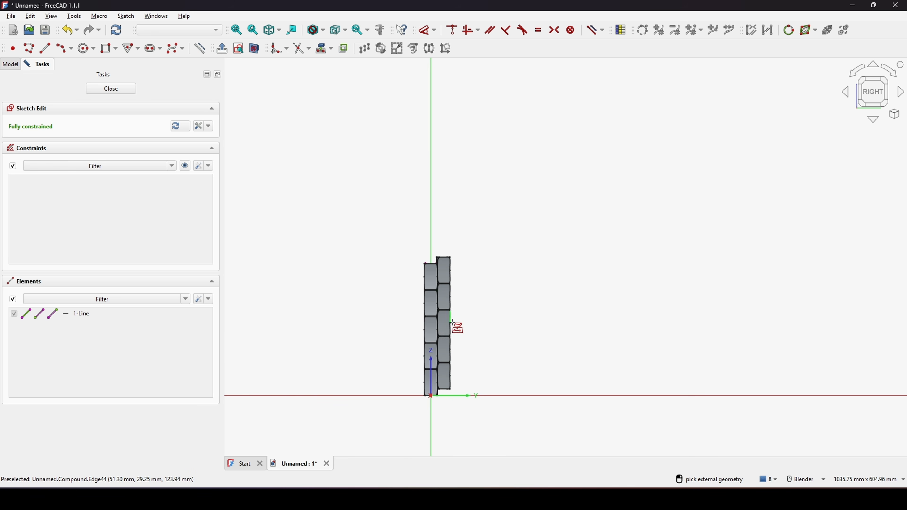
scroll(431, 315, up, 3)
click(391, 318)
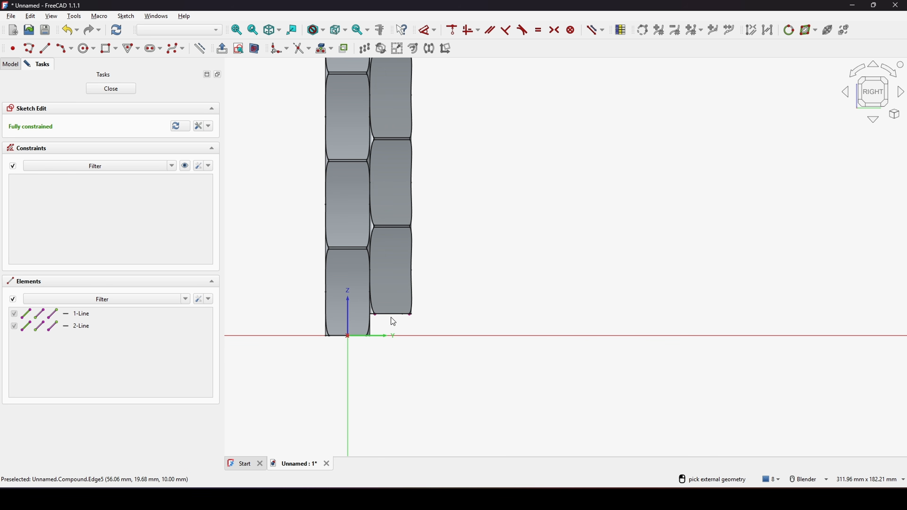
key(Escape)
scroll(451, 304, down, 4)
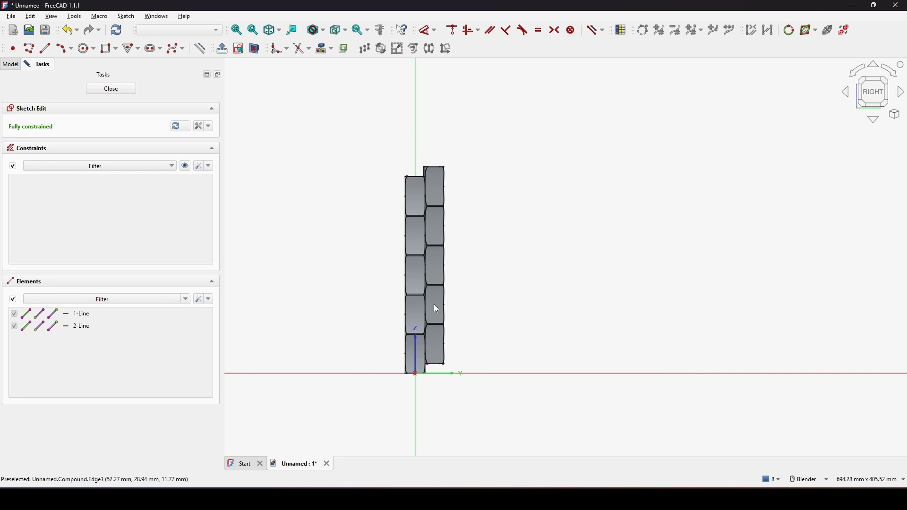
Switch the section view to hide the compound and convert both projected edges to construction geometry.
click(258, 53)
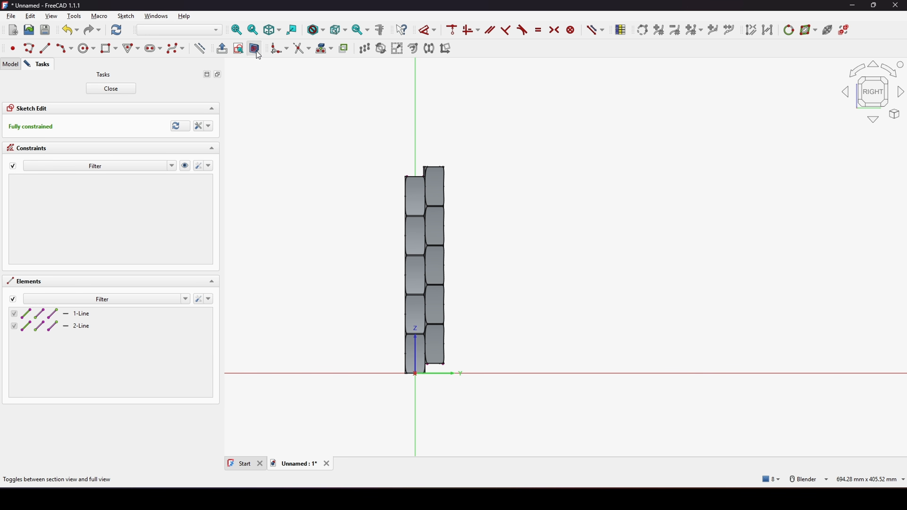
mouse_move(528, 416)
mouse_down()
mouse_move(308, 139)
mouse_move(318, 144)
mouse_up()
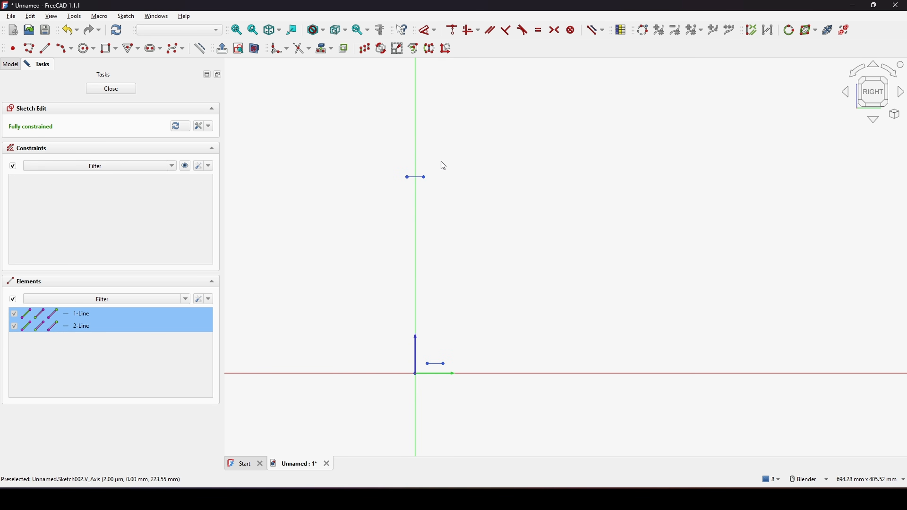
key(g)
key(n)
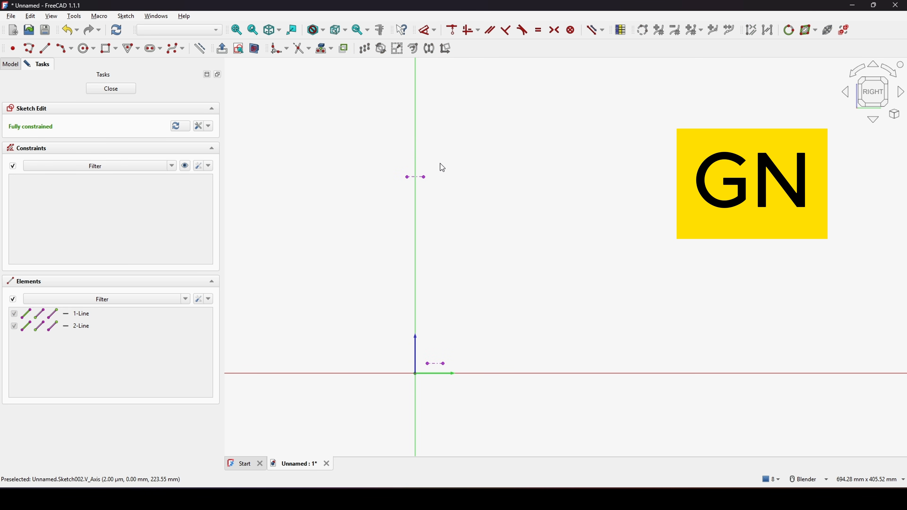
scroll(448, 188, up, 2)
mouse_move(448, 220)
shift+middle_down()
mouse_move(448, 162)
mouse_move(455, 186)
shift+middle_up()
scroll(447, 165, down, 1)
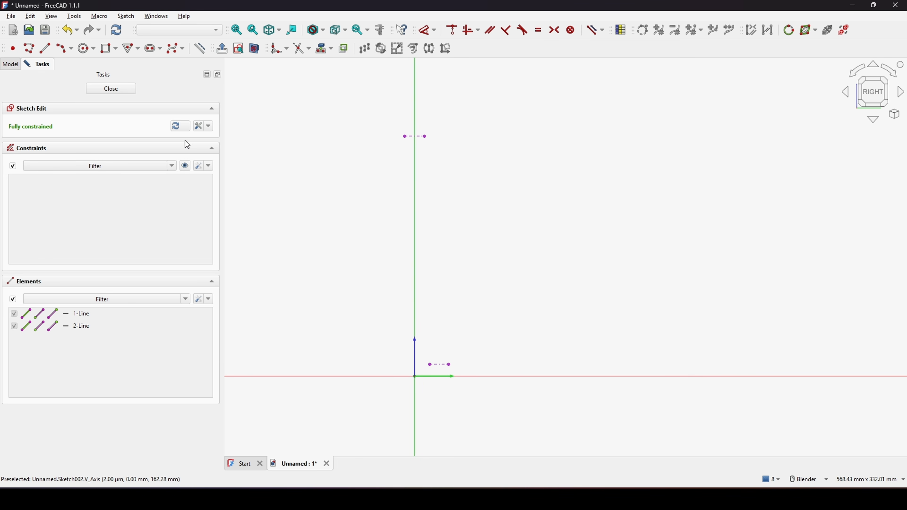
Sketch a rectangle across the vertical axis, between the two construction lines and wider than both.
click(108, 49)
click(335, 163)
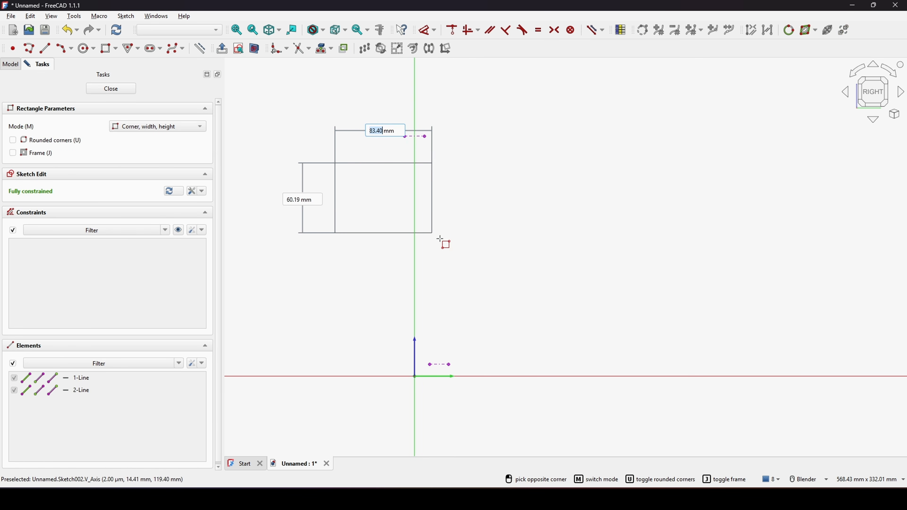
click(551, 327)
key(Escape)
scroll(411, 214, up, 1)
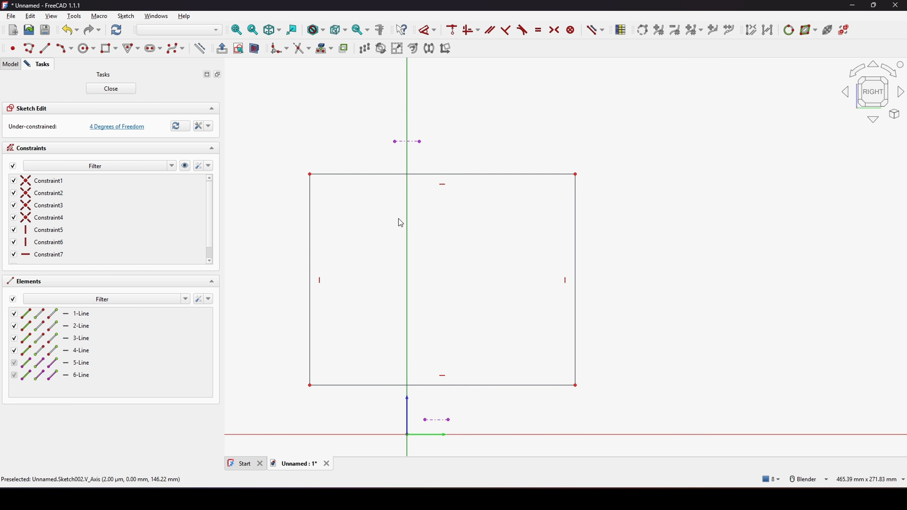
Constrain the rectangle's top edge to the upper construction line's left endpoint and its bottom edge to the lower line's right endpoint.
click(385, 174)
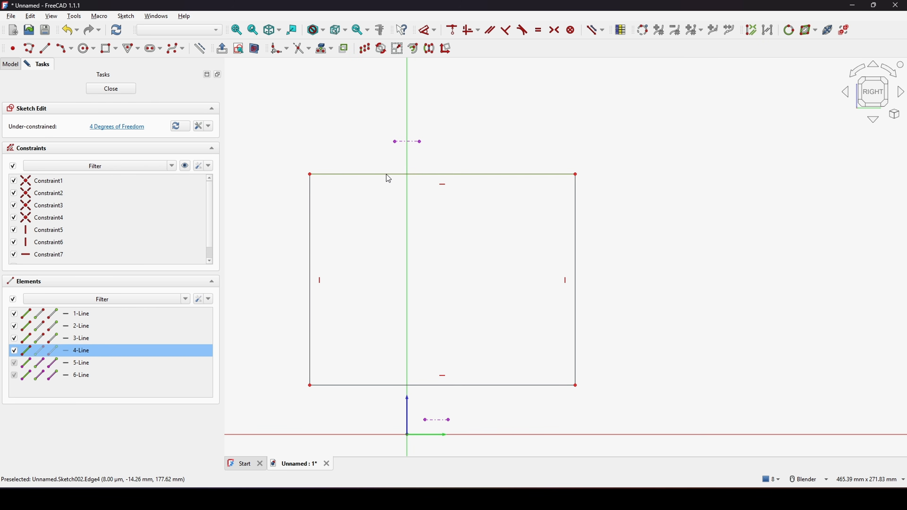
click(394, 142)
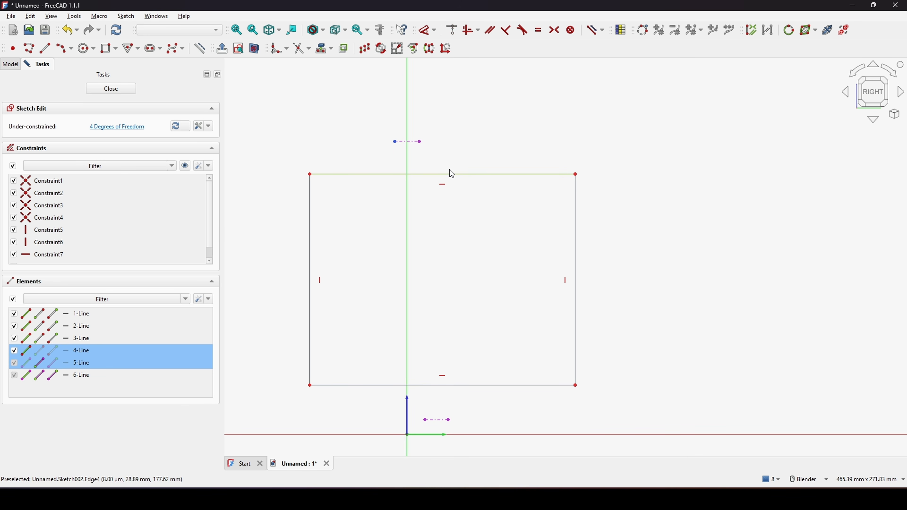
key(c)
click(443, 385)
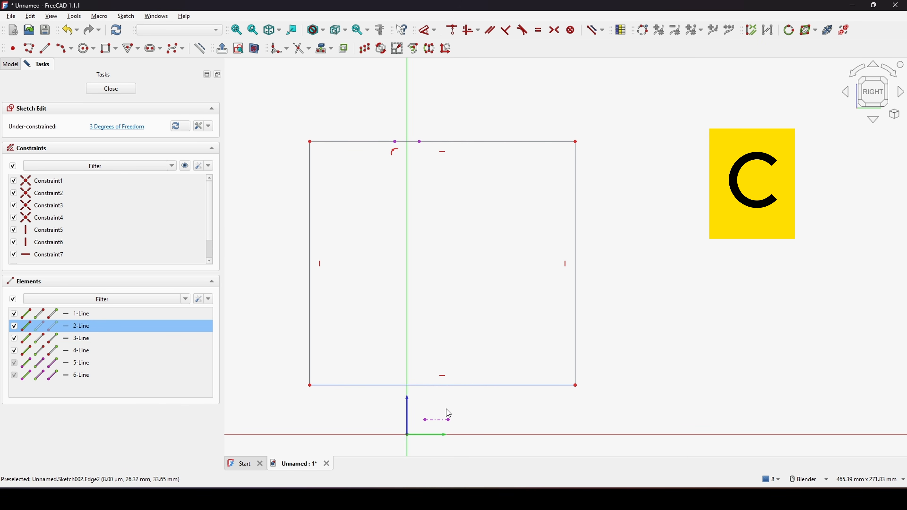
click(449, 420)
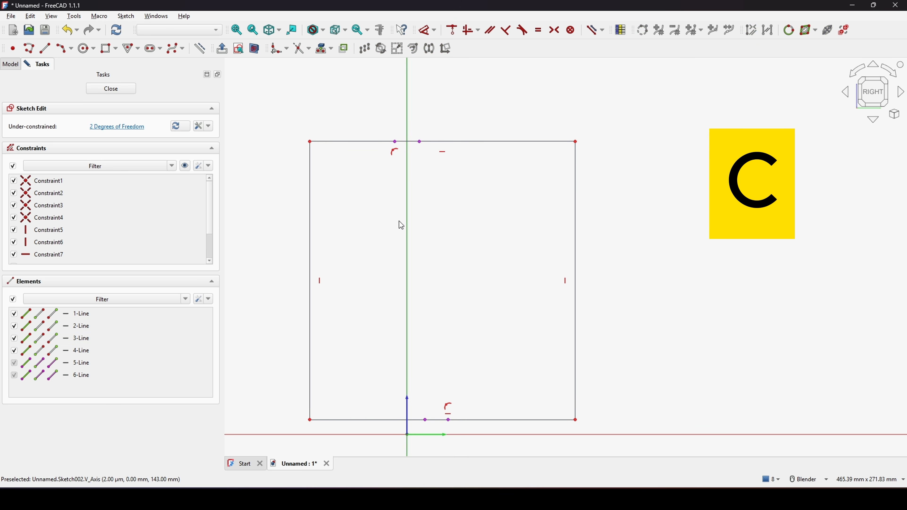
Dimension the horizontal distance between the upper construction line's left endpoint and the rectangle's top-left corner as 10 mm.
shift+middle_drag(397, 175, 399, 202)
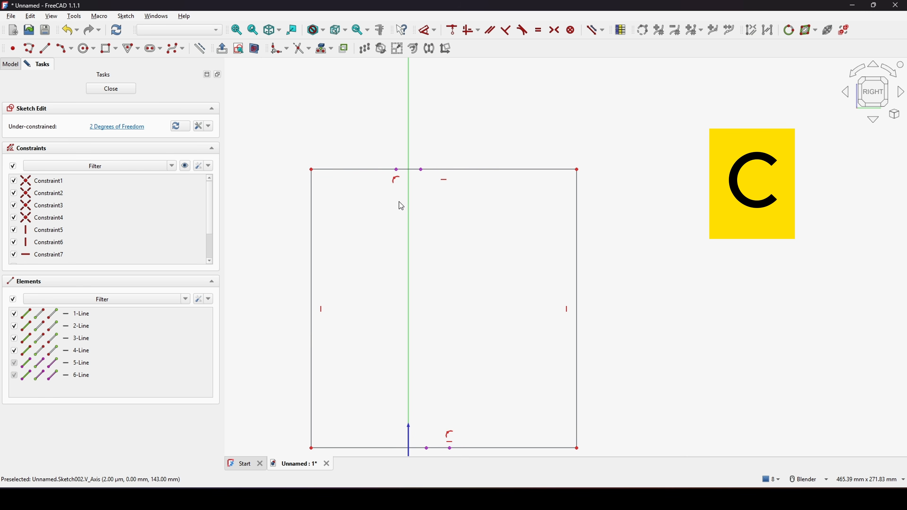
click(396, 170)
click(312, 170)
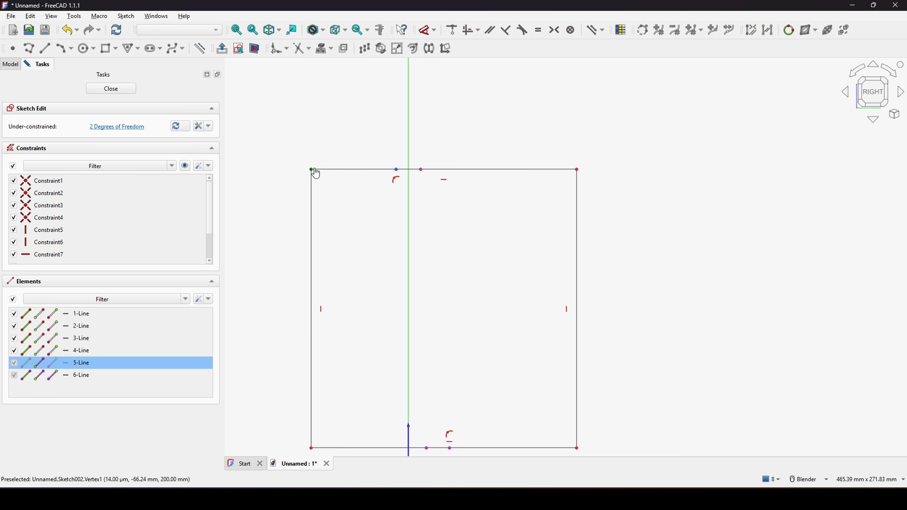
key(d)
click(360, 132)
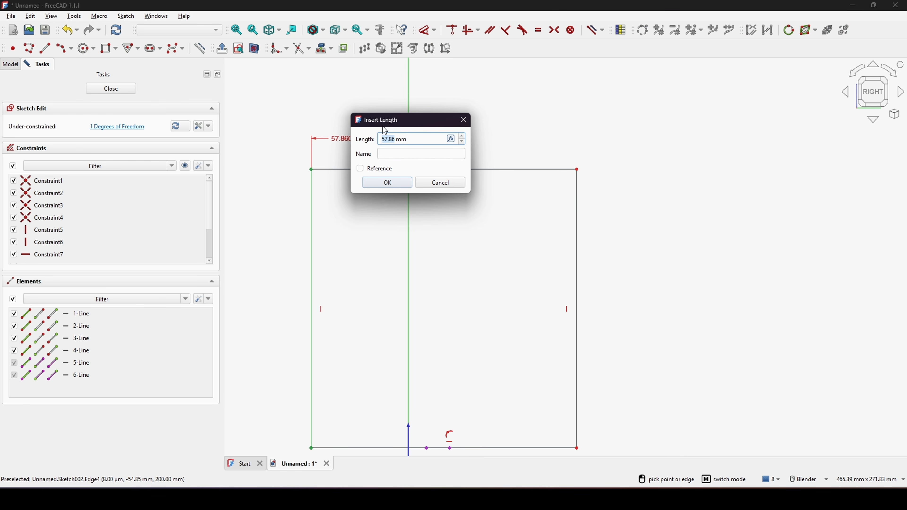
key(Return)
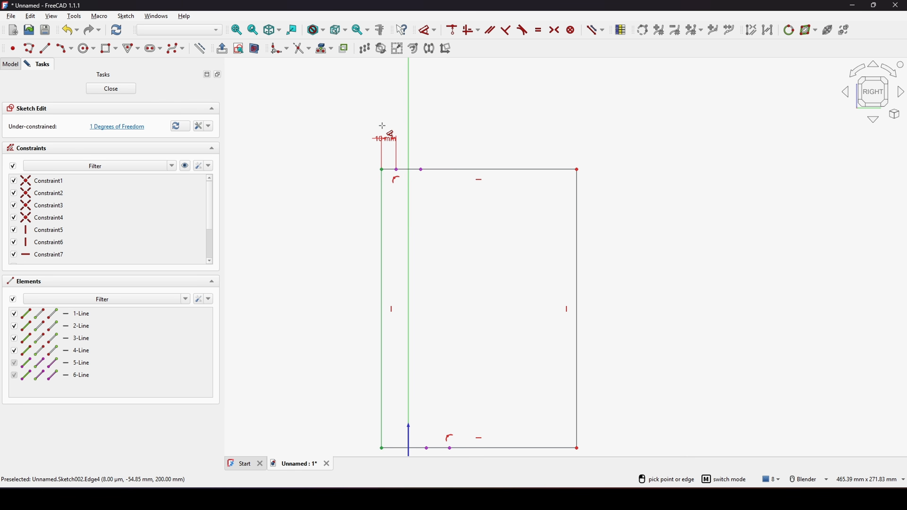
Dimension the horizontal distance between the lower construction line's right endpoint and the rectangle's bottom-right corner as 10 mm and close the sketch.
shift+middle_drag(465, 273, 457, 223)
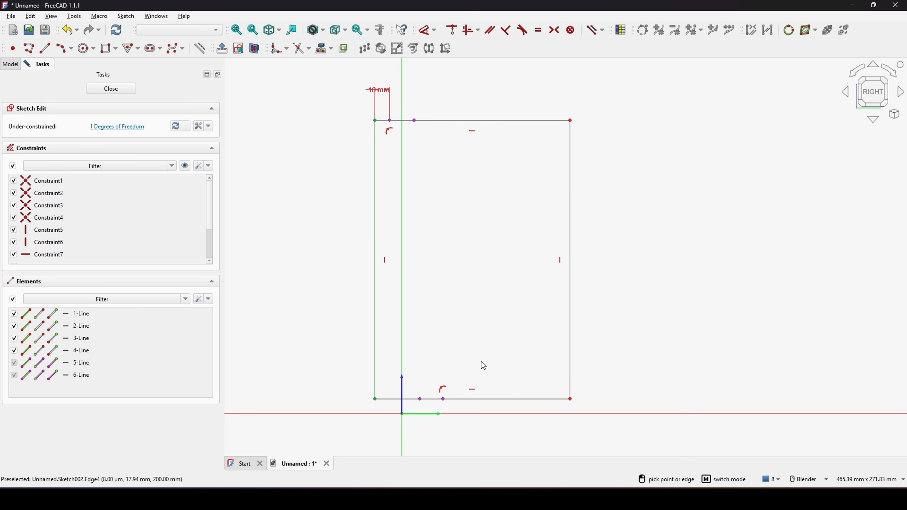
click(444, 399)
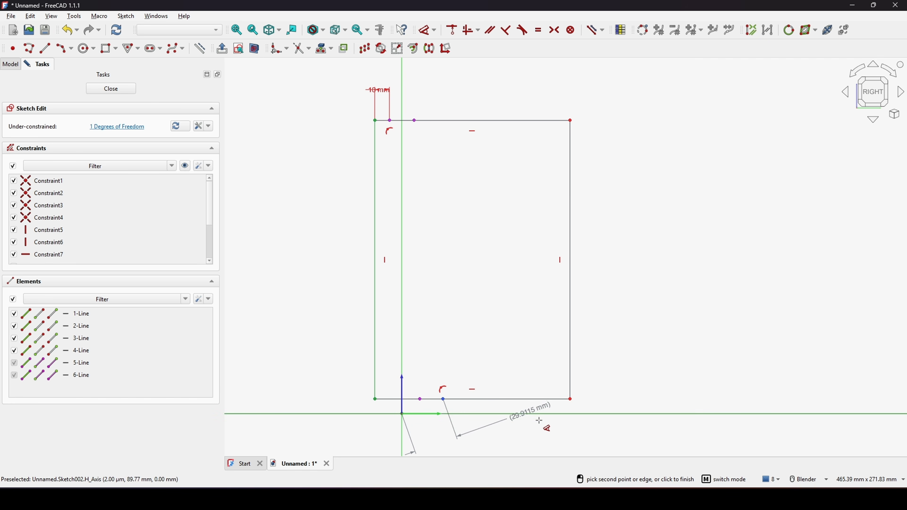
click(570, 400)
click(538, 433)
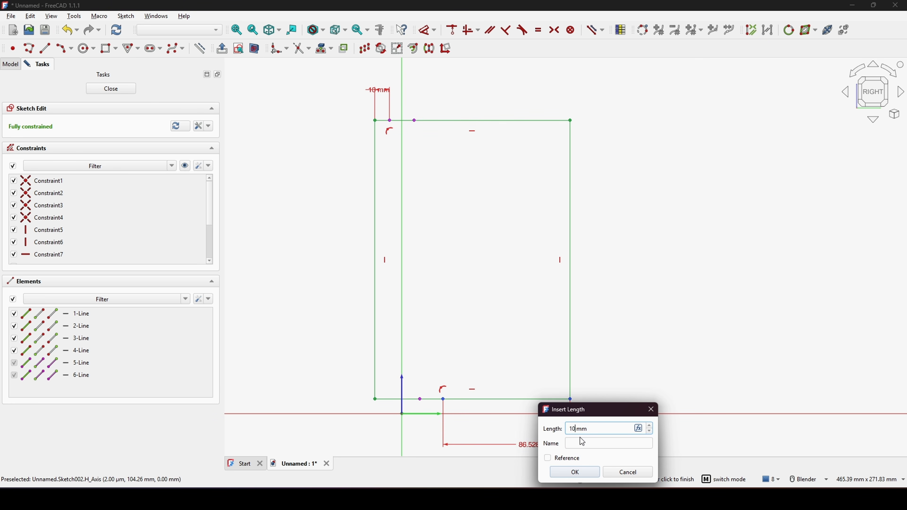
key(Return)
key(Escape)
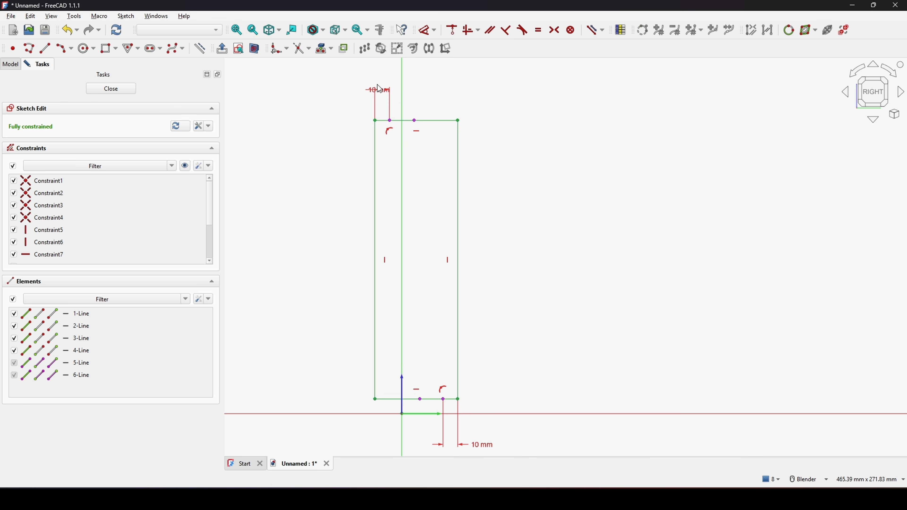
drag(380, 91, 349, 93)
click(133, 90)
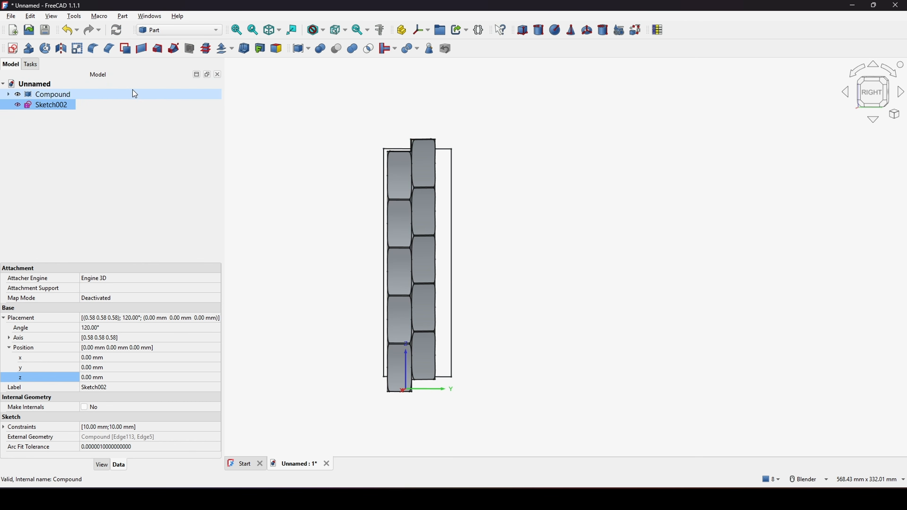
Extrude the rectangle sketch 100 mm along its normal as a solid enclosing the middle of the wall segment.
mouse_move(425, 198)
middle_down()
mouse_move(527, 227)
mouse_move(526, 247)
middle_up()
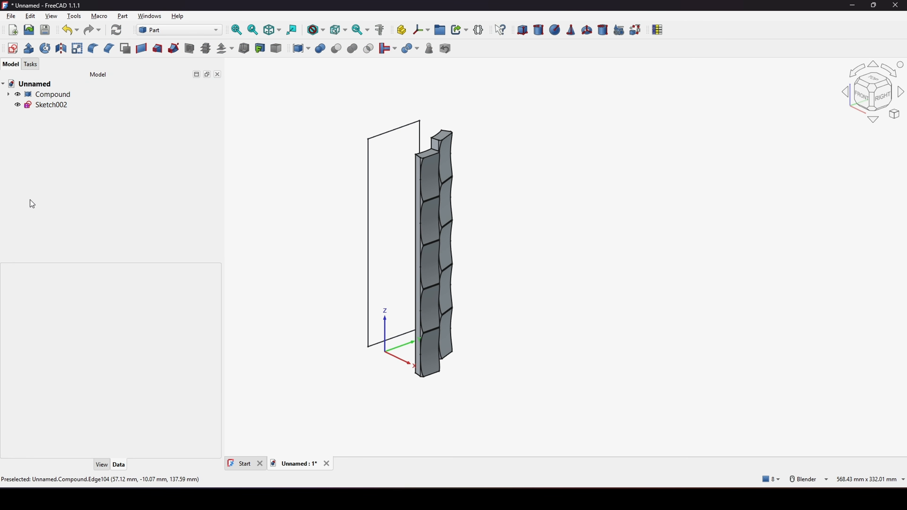
click(53, 105)
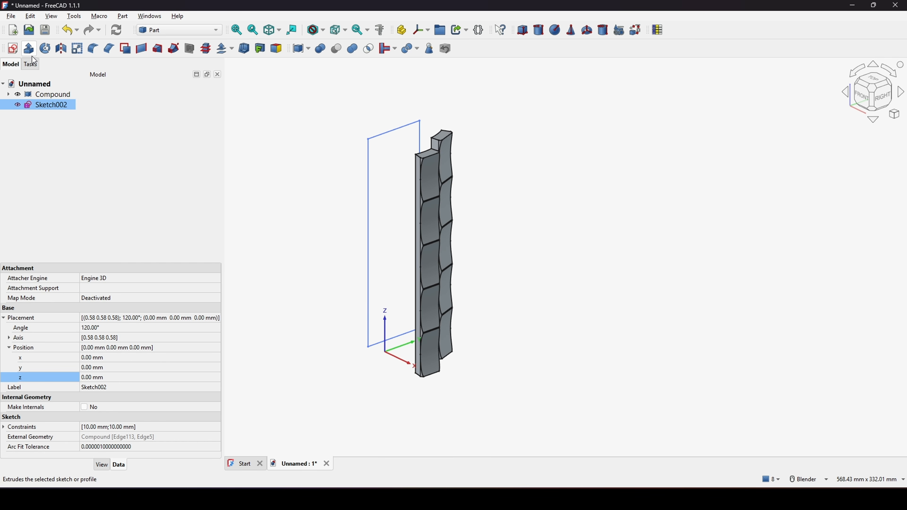
click(29, 49)
middle_drag(404, 237, 402, 245)
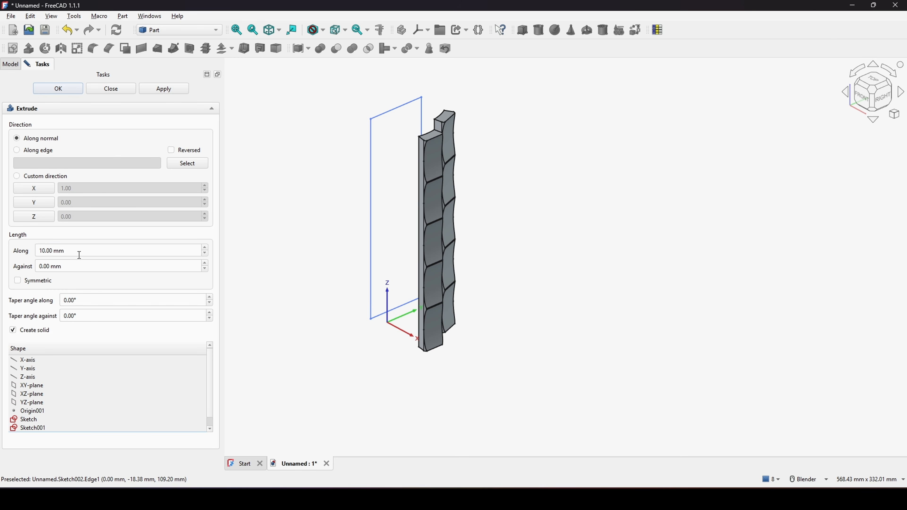
drag(80, 254, 4, 246)
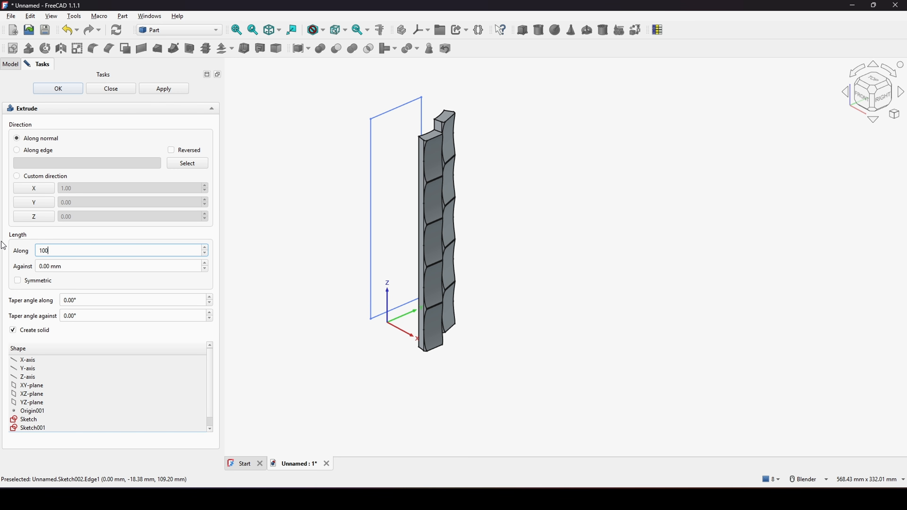
text(100)
key(Return)
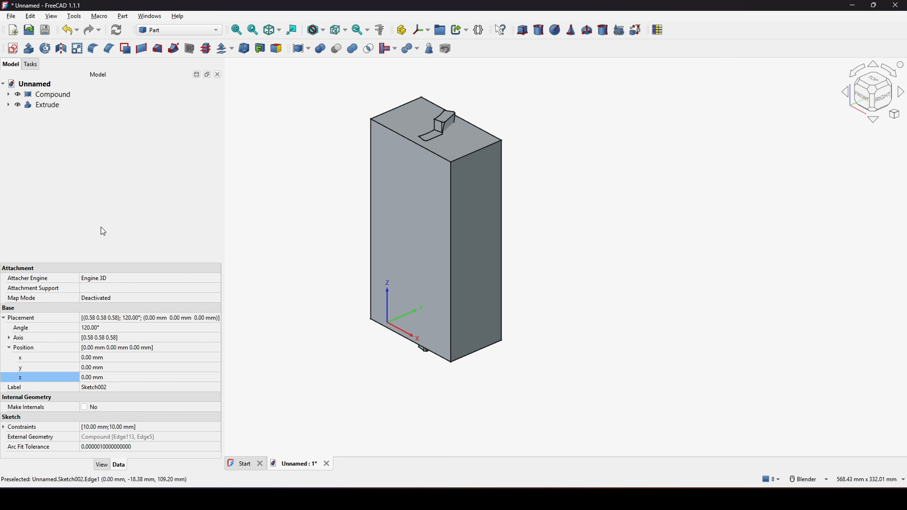
Trim the wall segment's uneven ends by creating the Boolean intersection of the compound and the extruded box.
click(598, 174)
shift+middle_drag(587, 177, 563, 209)
middle_drag(563, 209, 563, 194)
click(104, 170)
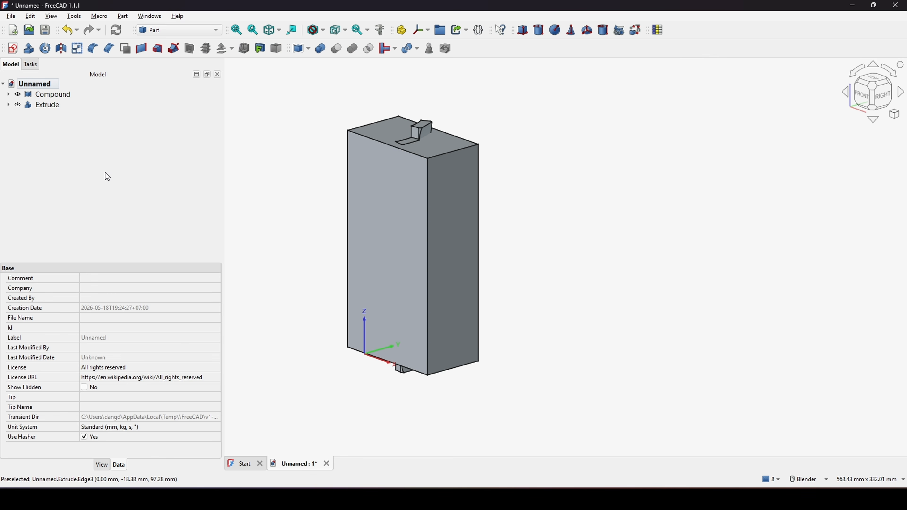
click(52, 95)
ctrl+click(47, 105)
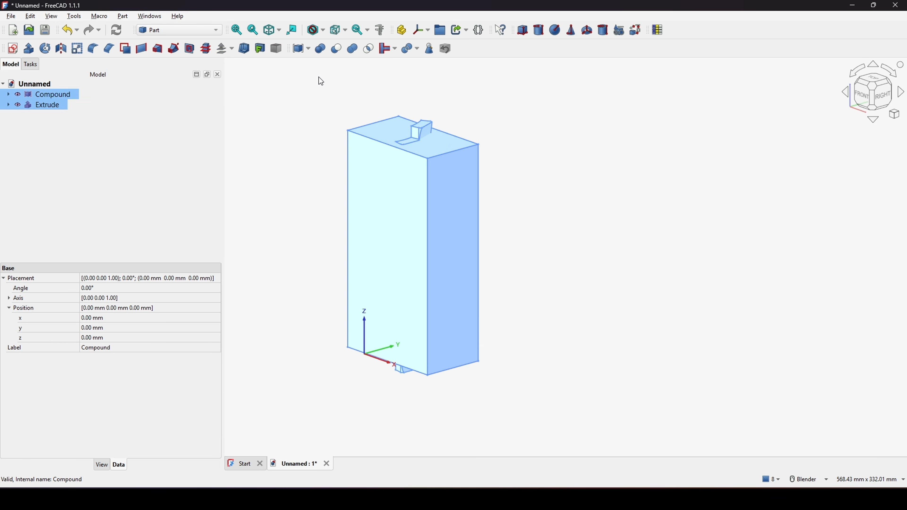
click(368, 49)
click(435, 190)
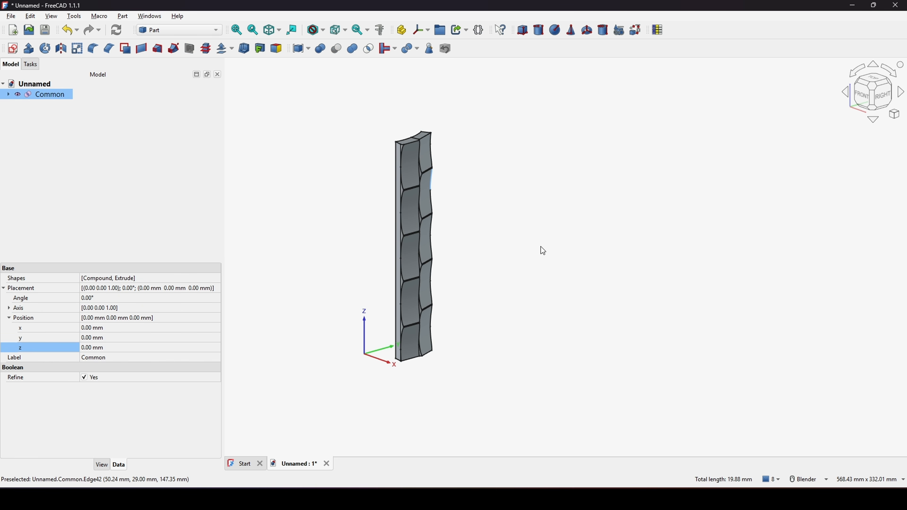
click(541, 247)
middle_drag(541, 246, 495, 234)
middle_drag(474, 202, 472, 228)
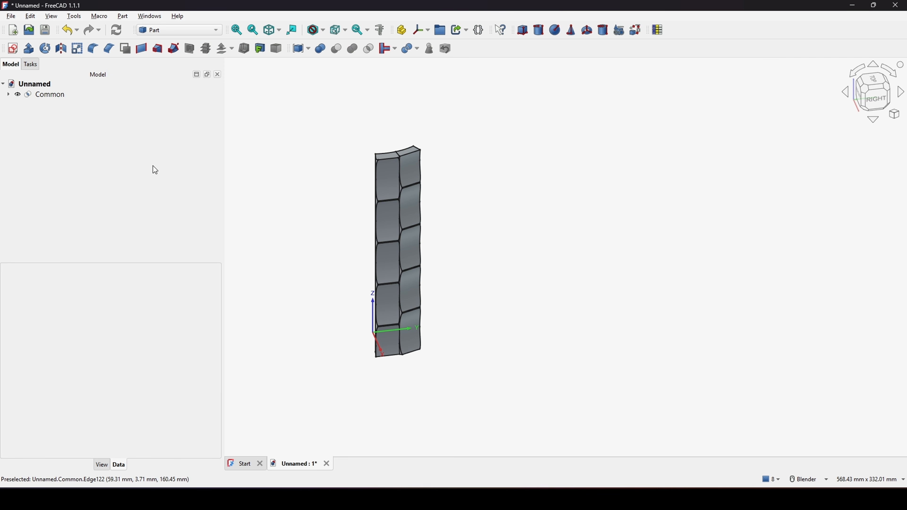
Create a Draft polar array of the trimmed wall segment with 9 elements over 360° around the origin.
click(51, 97)
click(179, 34)
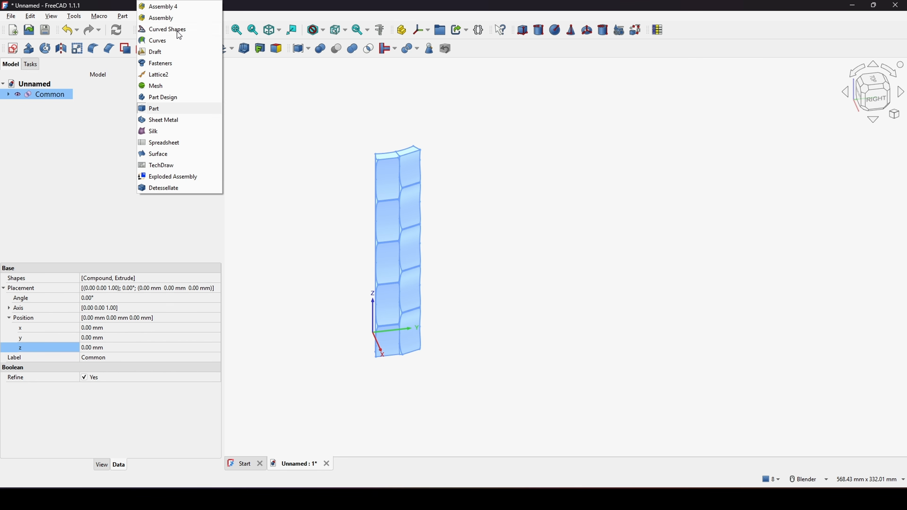
click(161, 53)
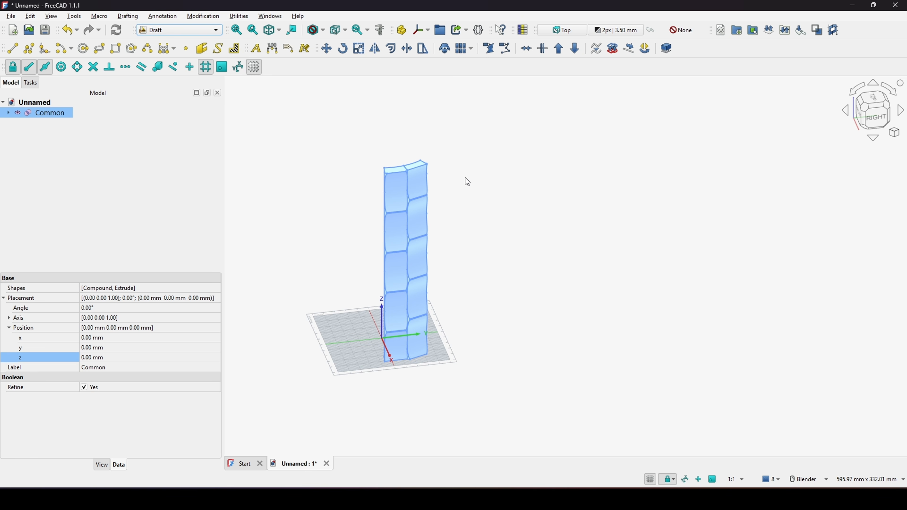
scroll(465, 177, down, 2)
click(204, 16)
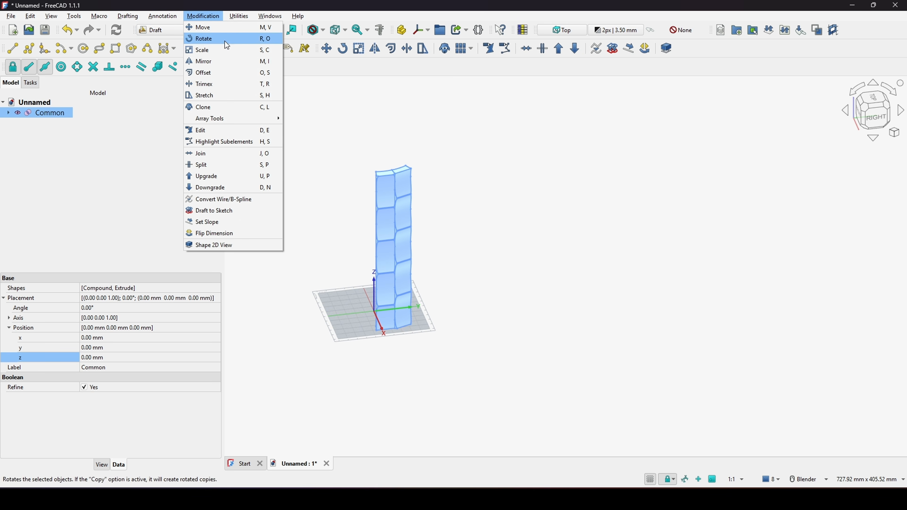
click(339, 127)
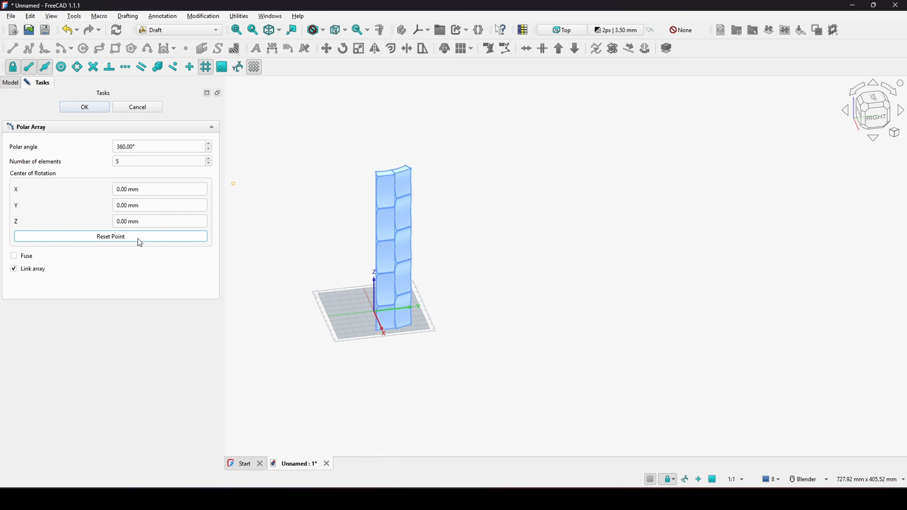
click(121, 160)
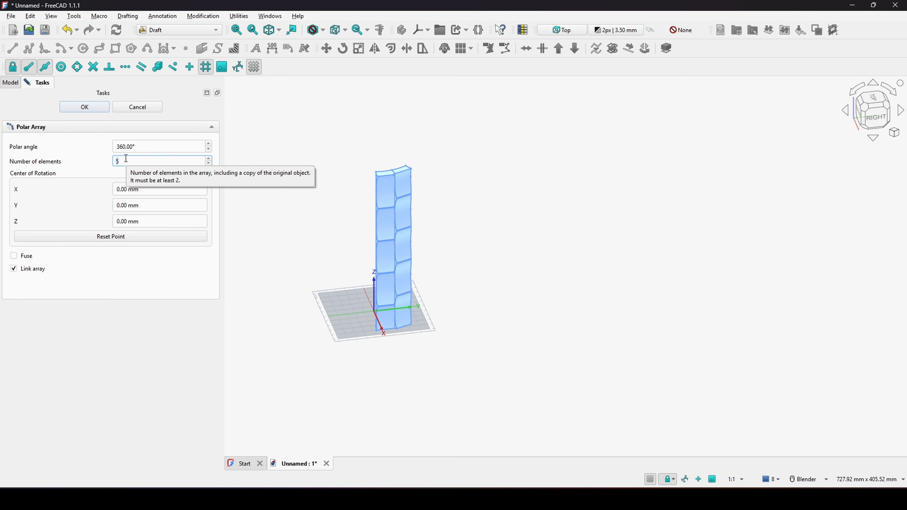
text(9)
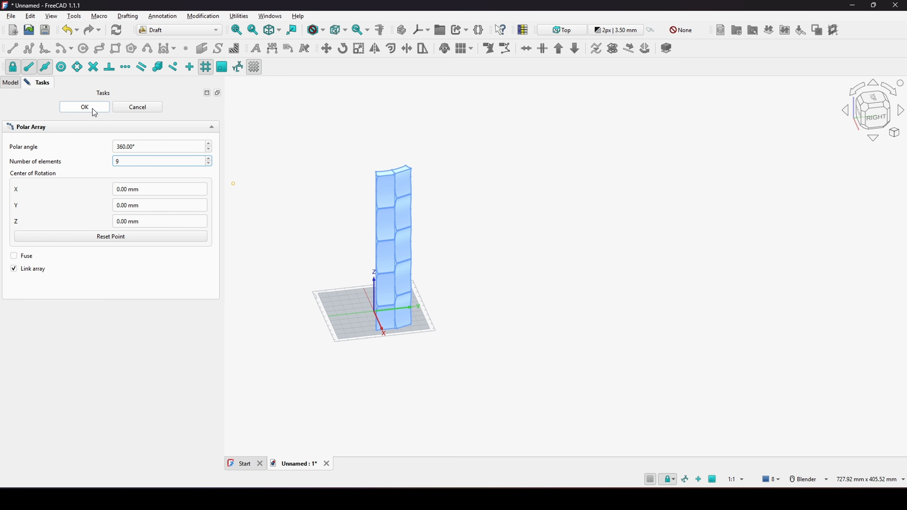
click(92, 108)
middle_drag(533, 258, 504, 275)
Fuse the polar array's wall segments with the Part workbench's Boolean union.
click(44, 117)
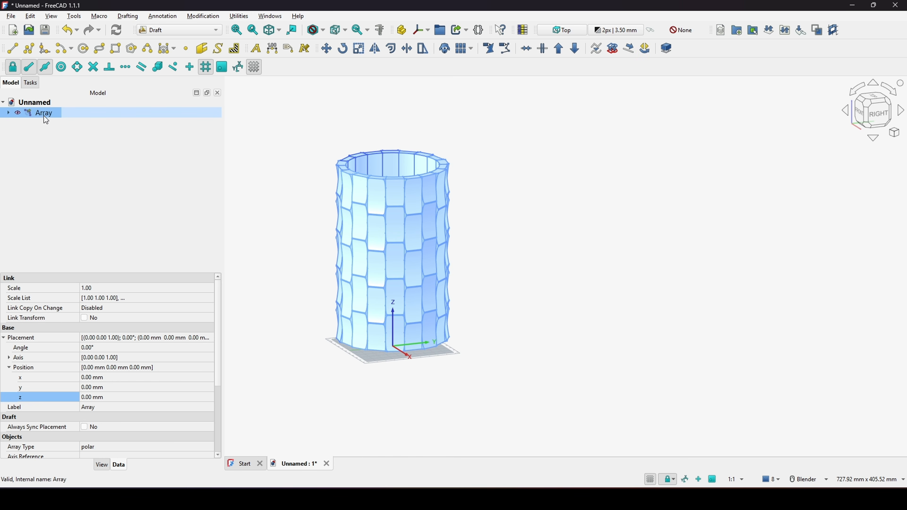
click(185, 31)
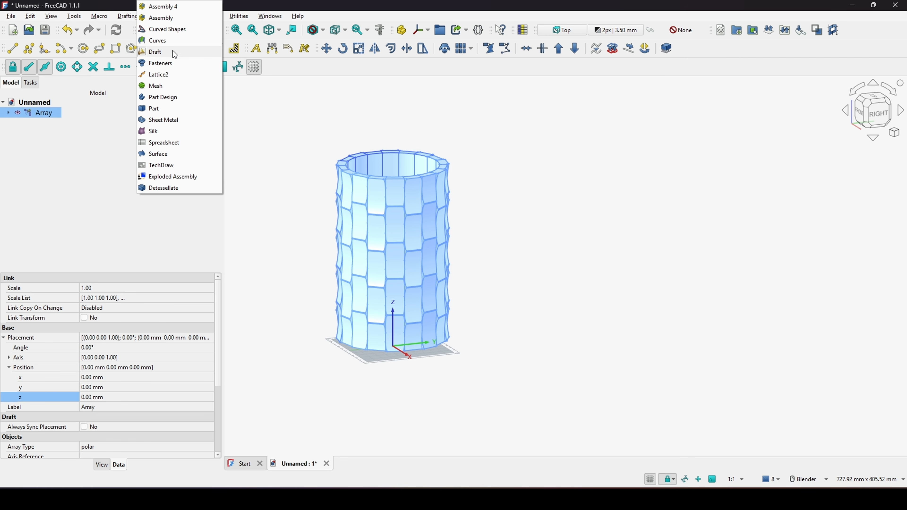
click(153, 108)
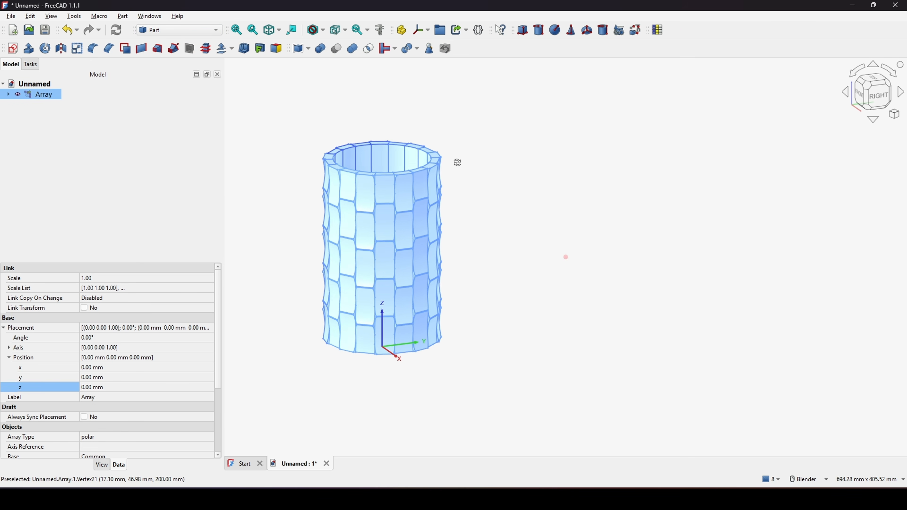
click(350, 50)
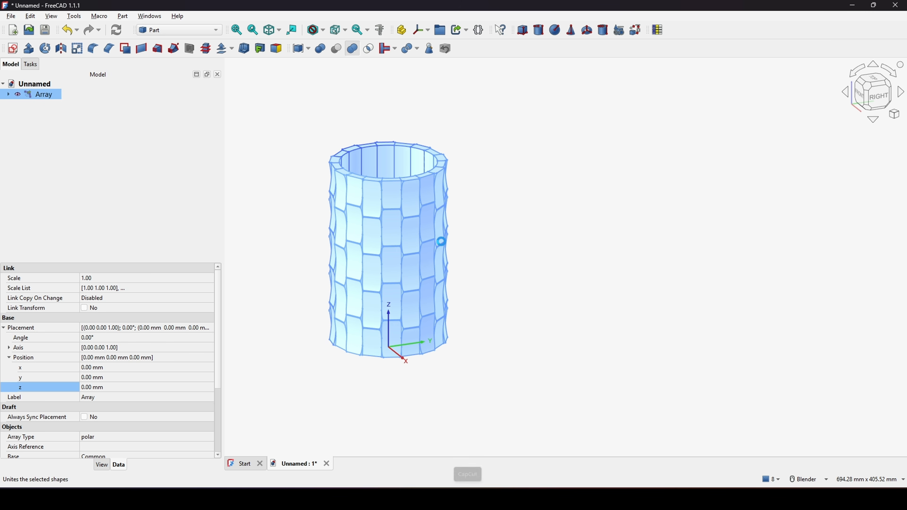
scroll(442, 242, up, 1)
shift+middle_drag(451, 236, 484, 235)
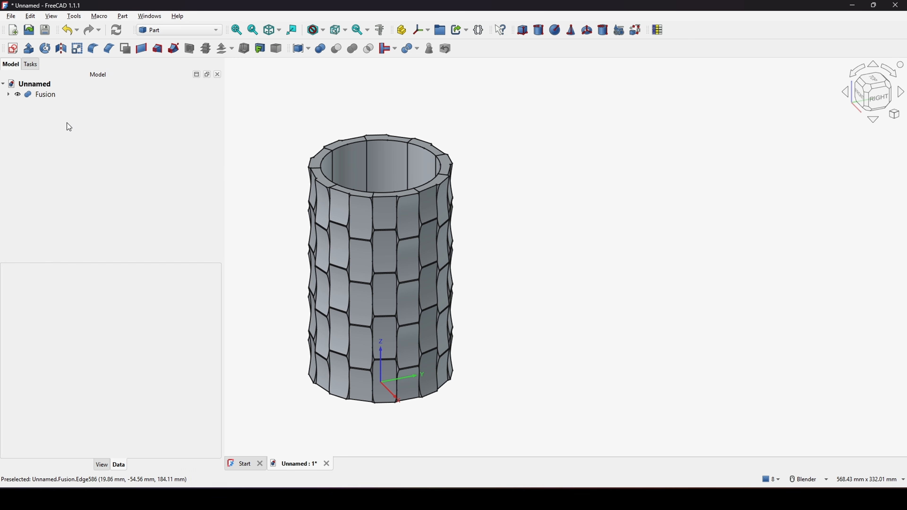
Create a new Part Design body using the fused cylinder as its base feature, accepting the multiple-solids warning.
click(47, 97)
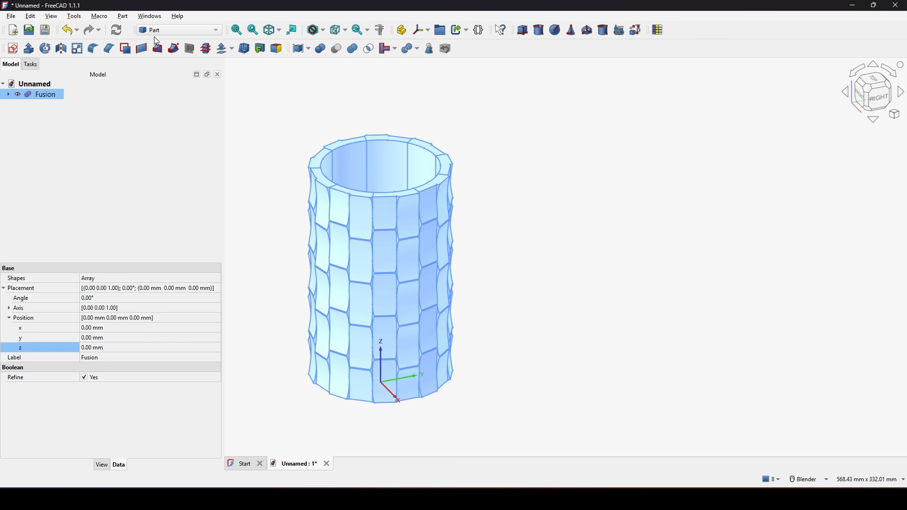
click(167, 32)
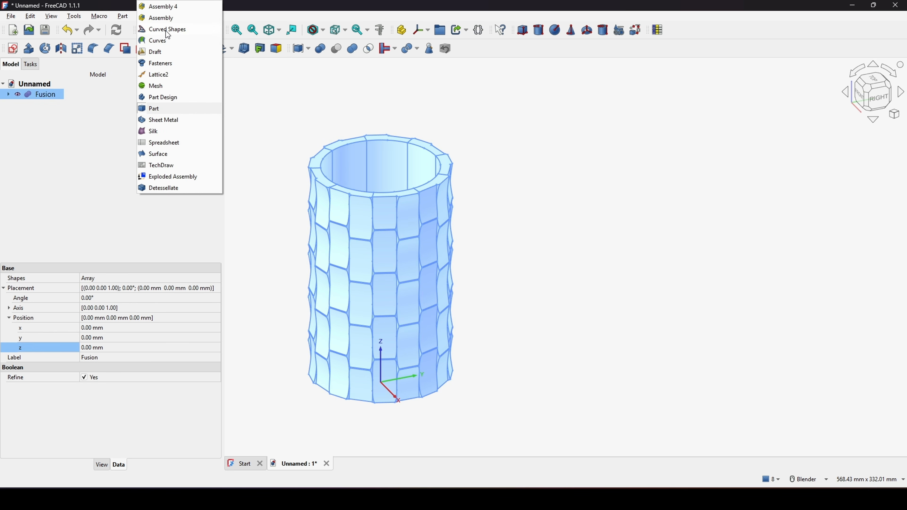
click(177, 96)
shift+middle_drag(364, 168, 328, 167)
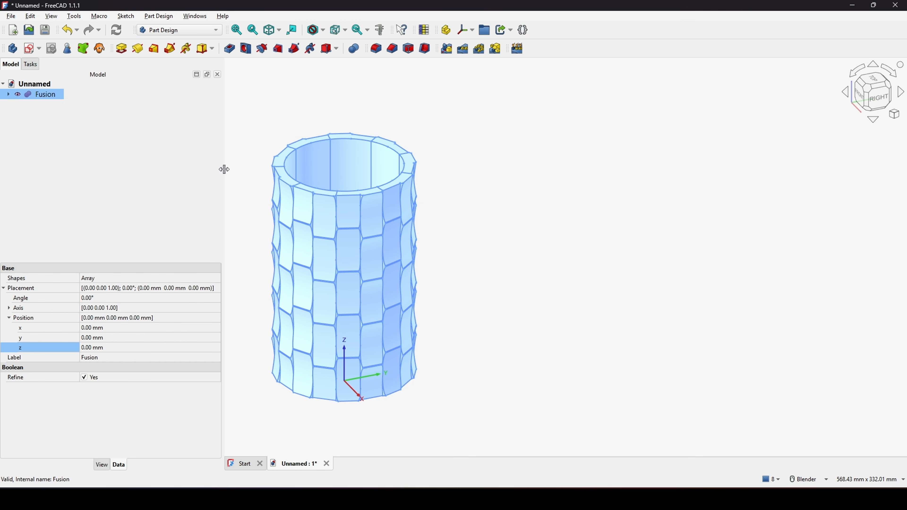
shift+middle_drag(224, 169, 302, 168)
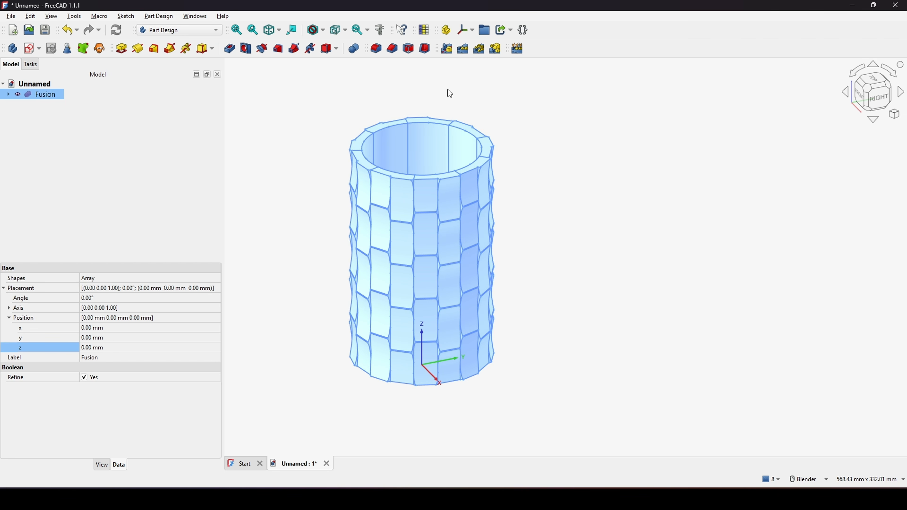
shift+middle_drag(537, 169, 524, 163)
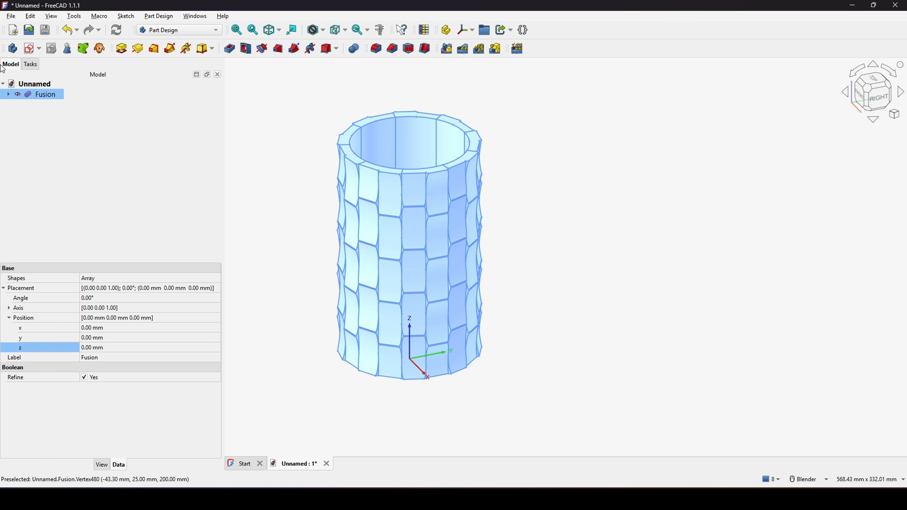
click(15, 53)
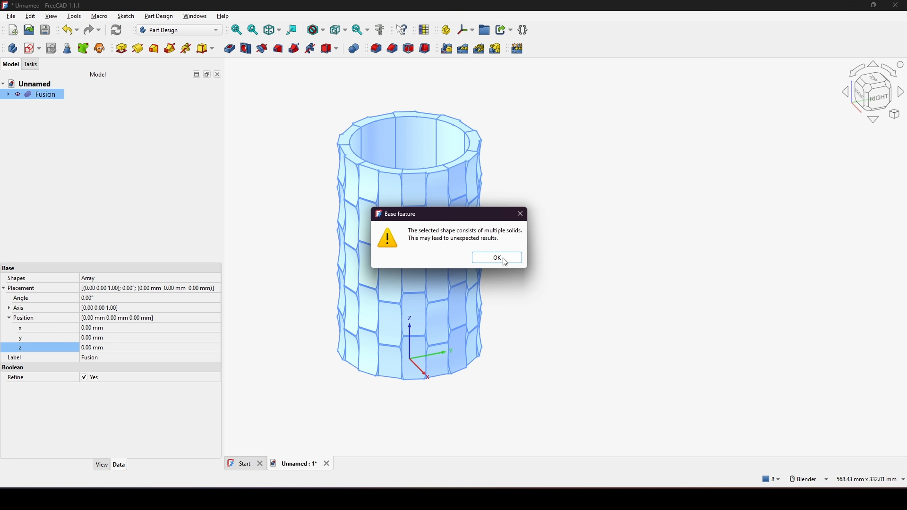
click(497, 257)
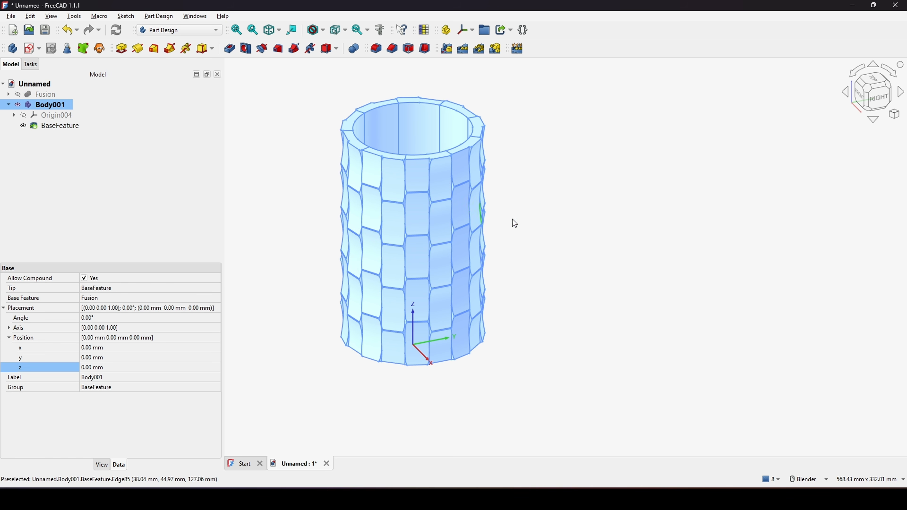
Start a new sketch on the flat lower end face of the cylinder wall.
click(514, 223)
middle_drag(521, 231, 543, 195)
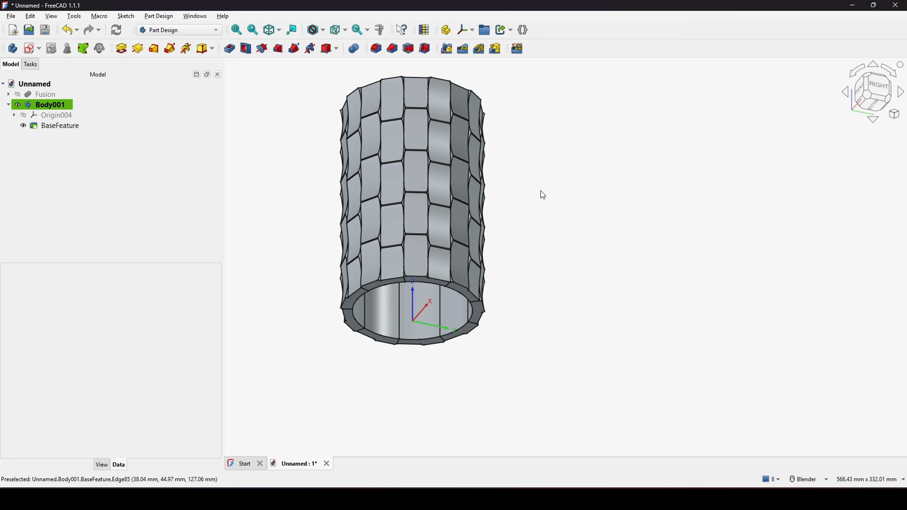
scroll(508, 306, up, 3)
shift+middle_drag(474, 334, 519, 297)
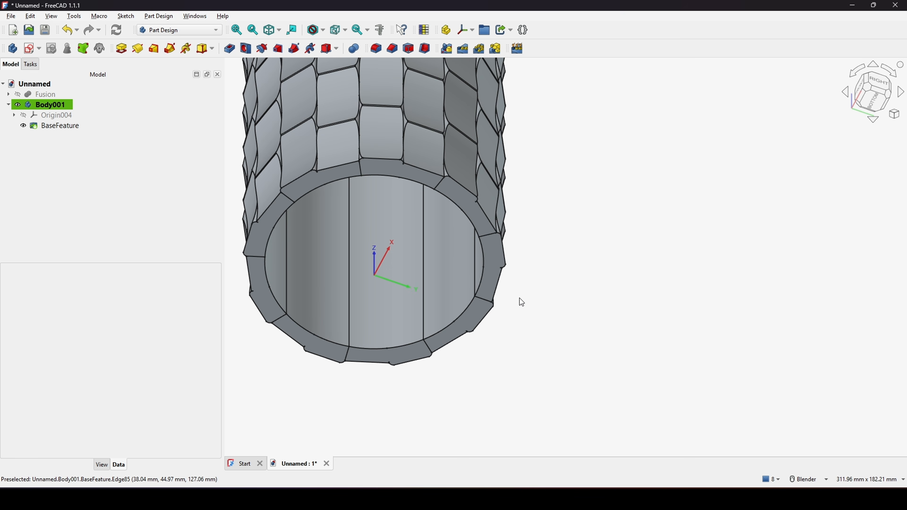
click(464, 211)
scroll(557, 263, down, 2)
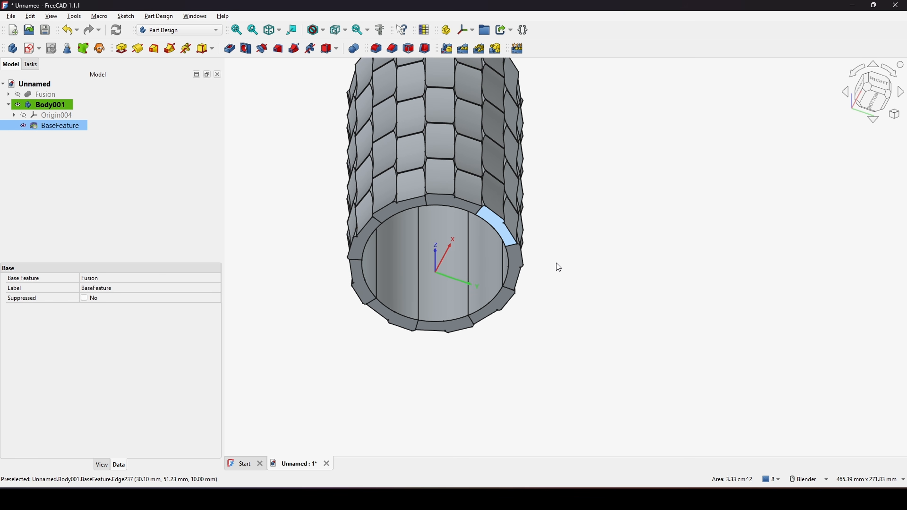
mouse_move(556, 263)
middle_down()
mouse_move(538, 264)
mouse_move(538, 286)
middle_up()
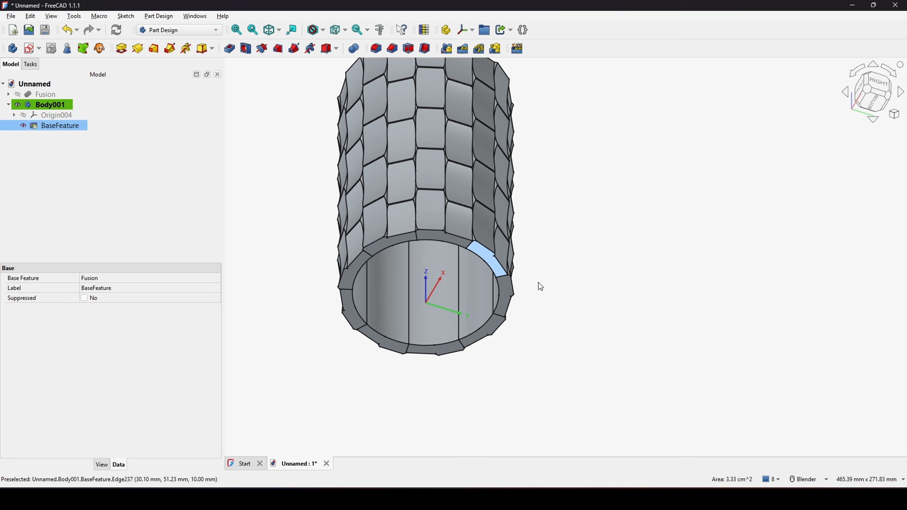
click(31, 52)
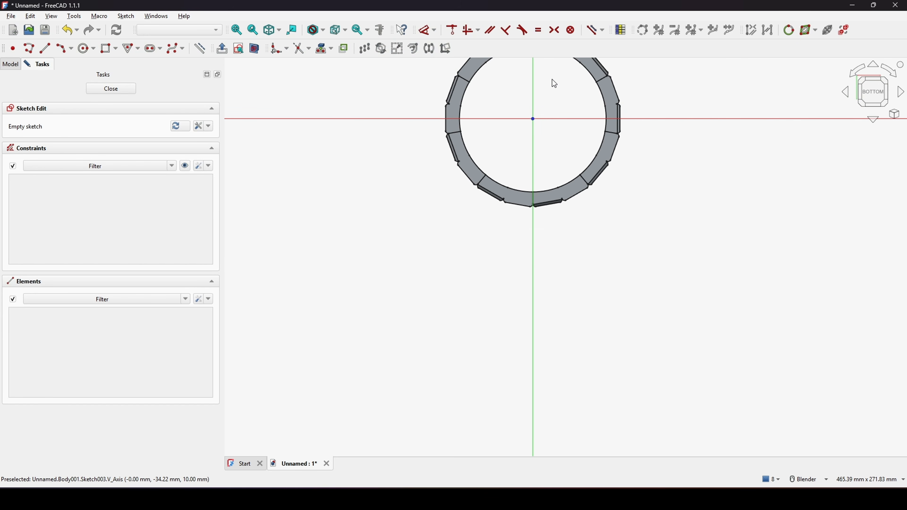
scroll(561, 107, up, 2)
mouse_move(560, 108)
shift+middle_down()
mouse_move(519, 152)
mouse_move(487, 214)
shift+middle_up()
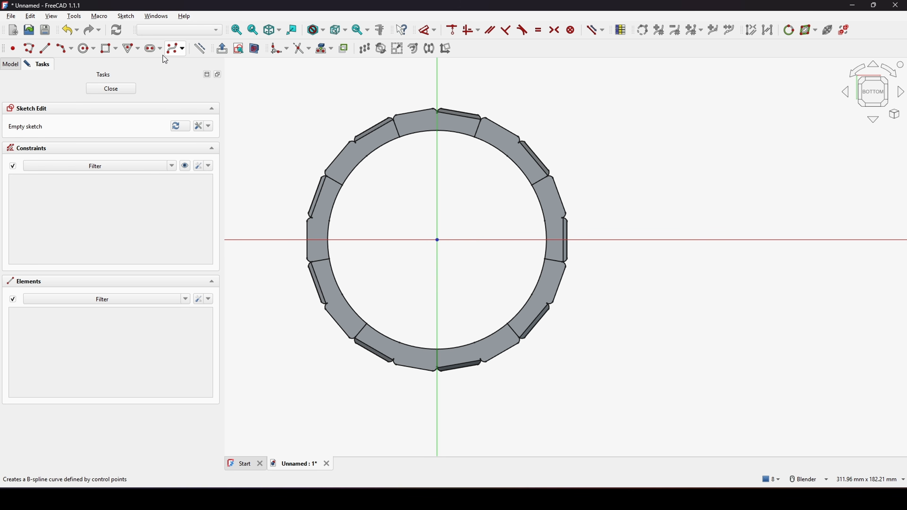
Draw a circle about 107.7 mm in diameter centred on the origin, with its rim lying within the wall thickness.
click(86, 48)
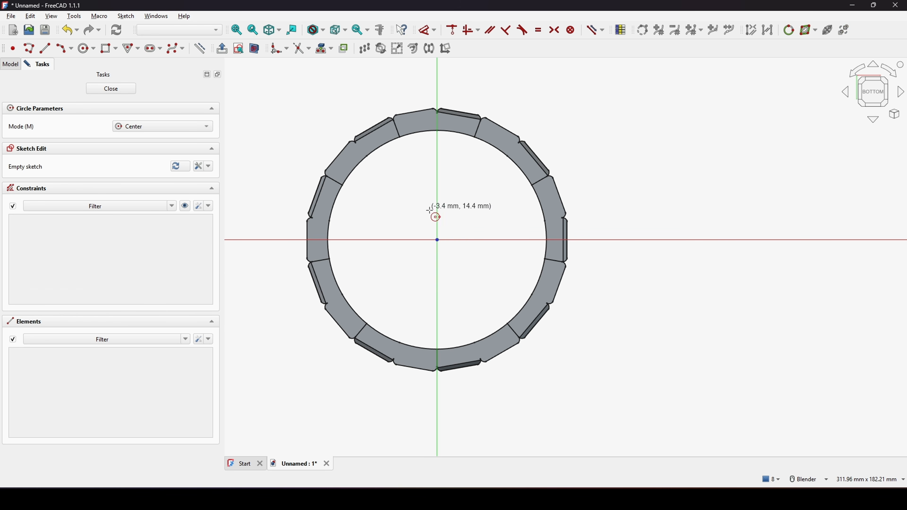
click(437, 239)
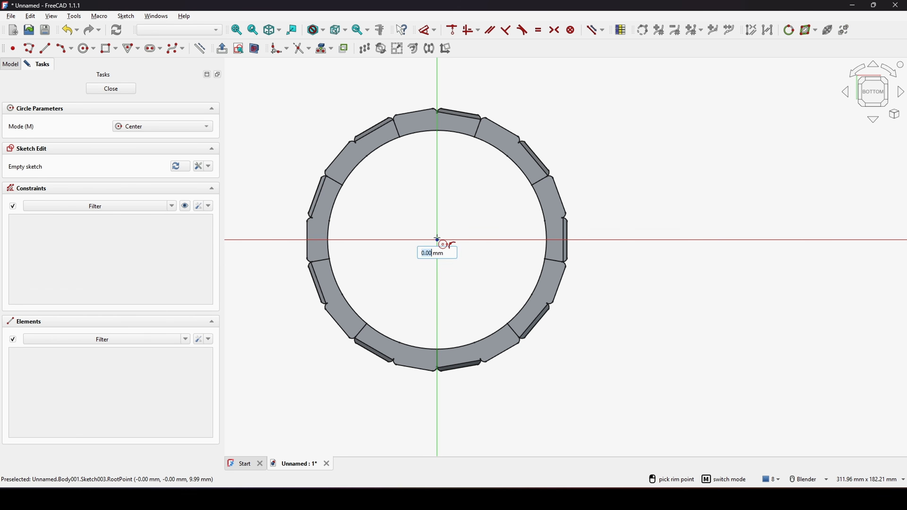
click(523, 158)
key(Escape)
shift+middle_drag(557, 154, 540, 159)
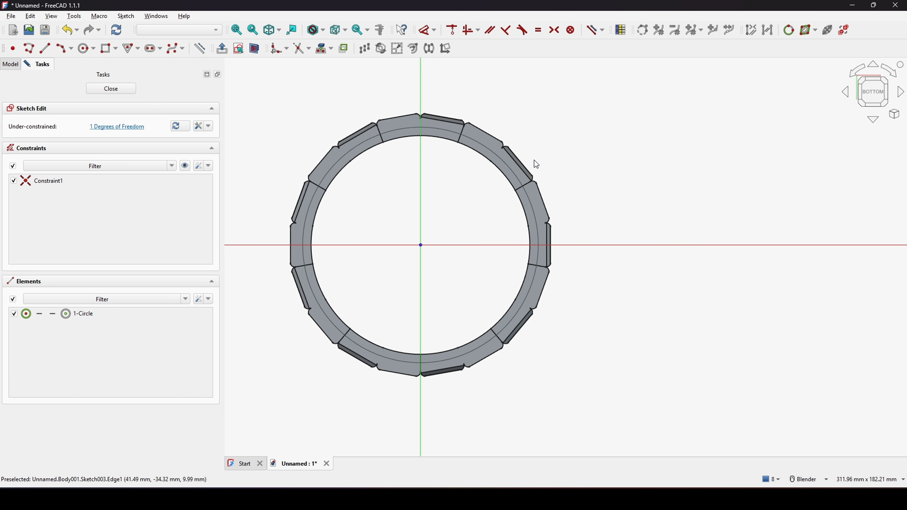
Constrain the circle's diameter to 105 mm and finish the sketch.
key(d)
click(495, 148)
click(550, 114)
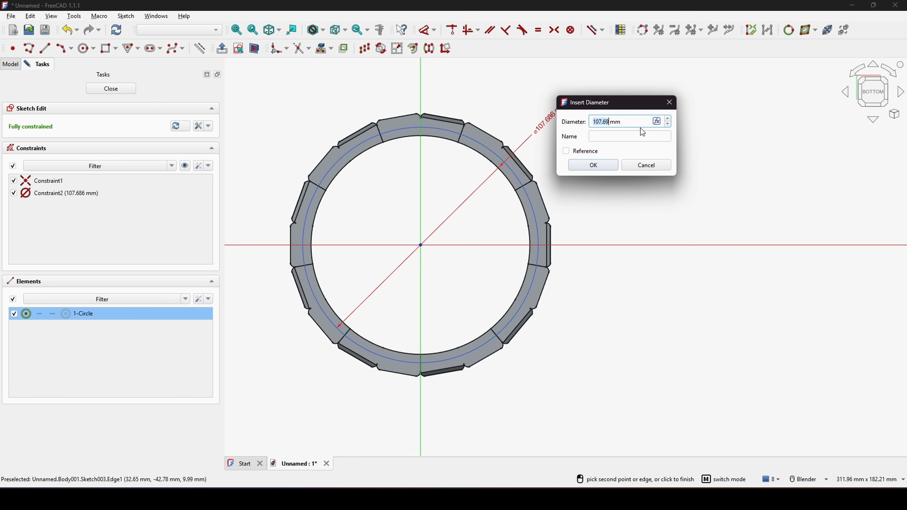
text(105)
click(603, 165)
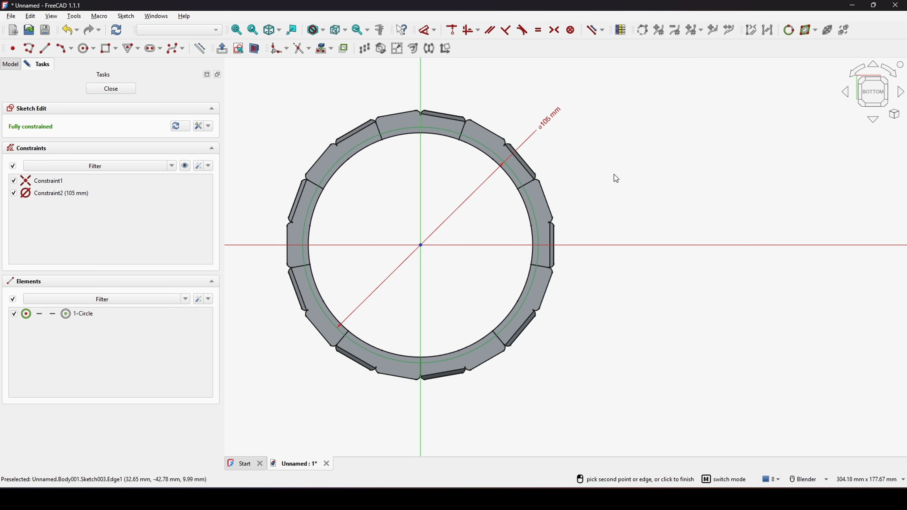
shift+middle_drag(624, 173, 610, 168)
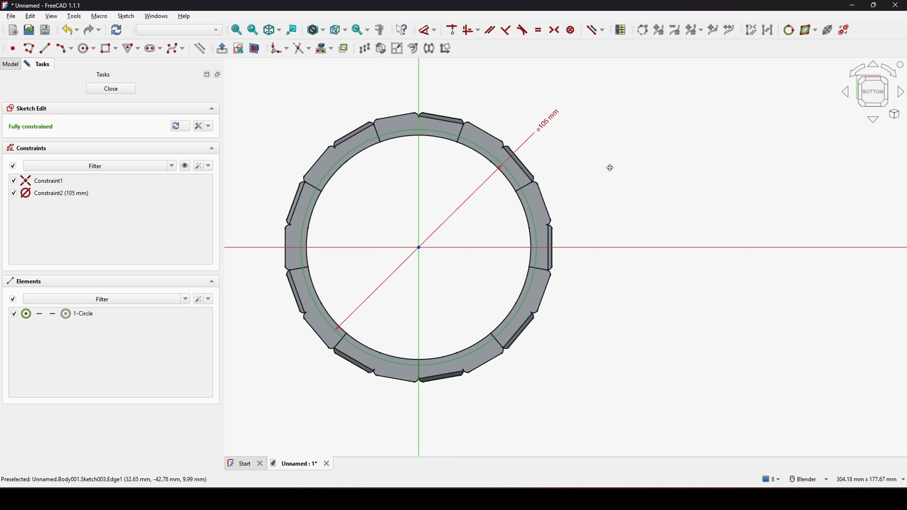
click(133, 89)
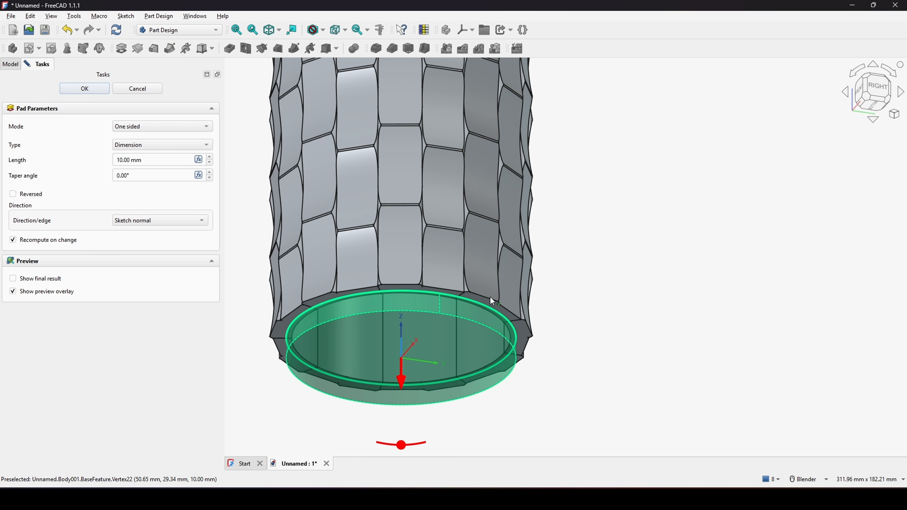
Pad the circle 10 mm in the reversed direction, up into the cylinder, to form a solid floor.
shift+middle_drag(491, 297, 522, 271)
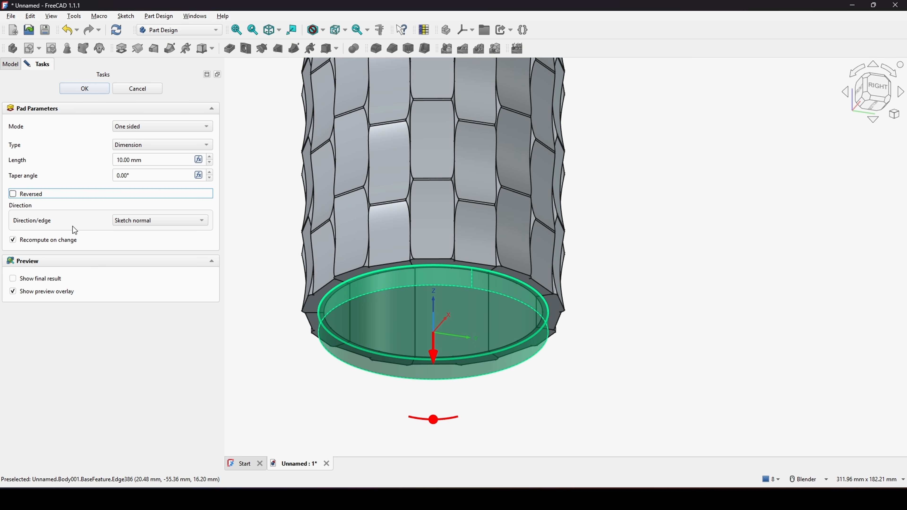
key(space)
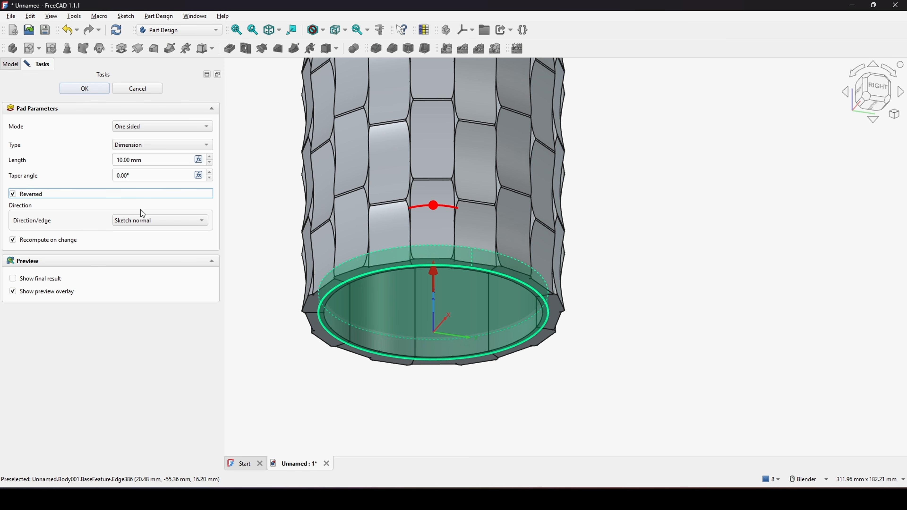
click(157, 160)
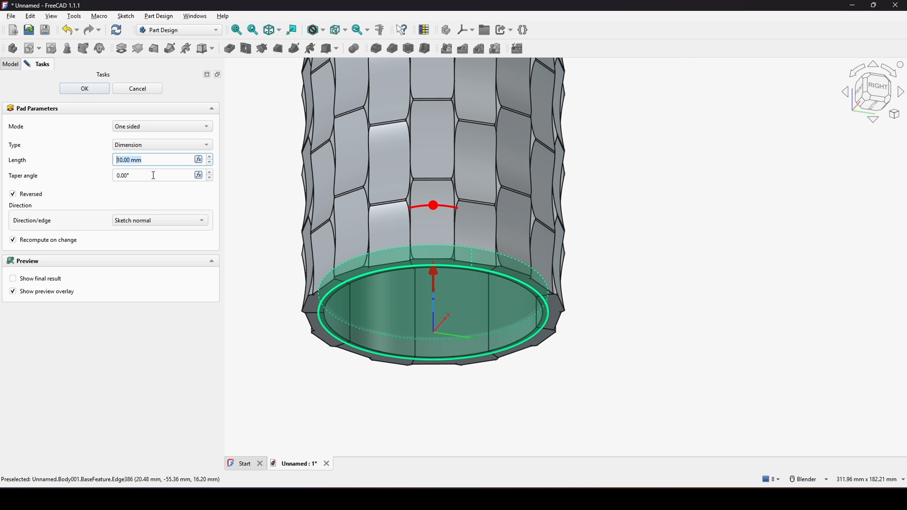
click(85, 89)
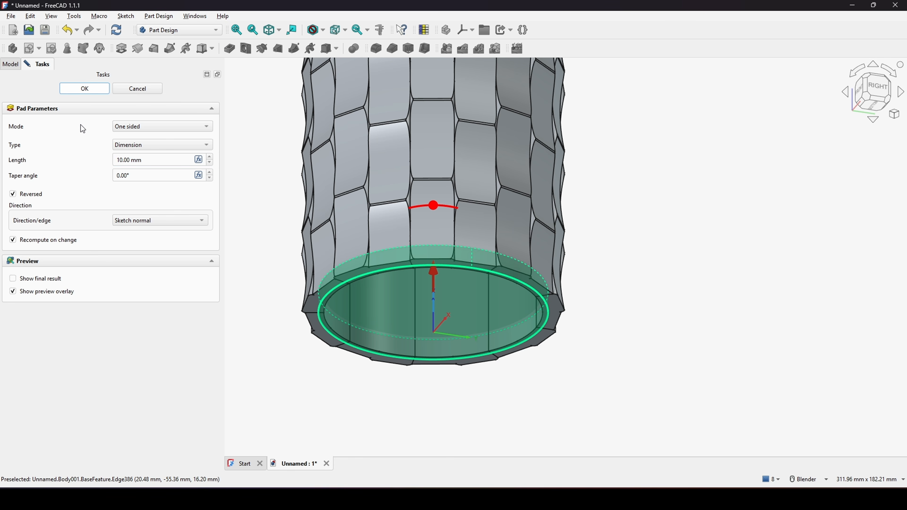
scroll(644, 314, down, 4)
middle_drag(645, 314, 588, 229)
scroll(593, 245, up, 3)
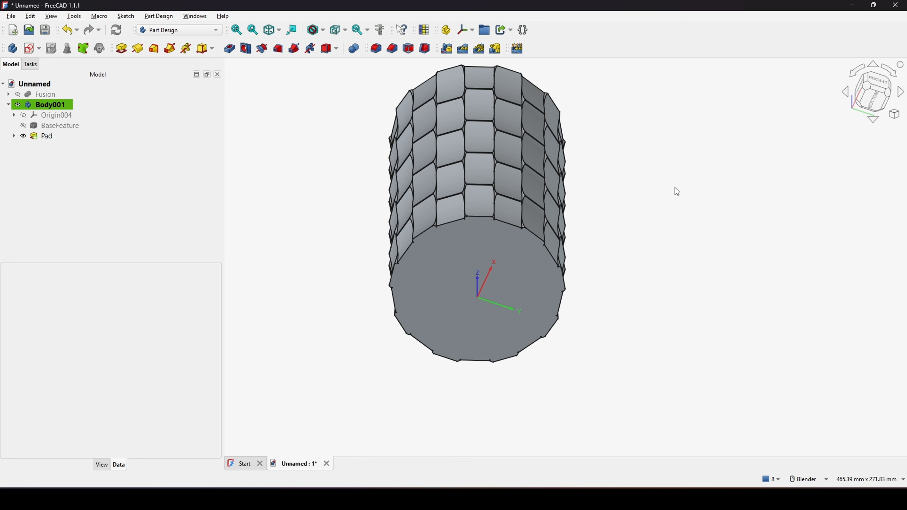
Fillet the inner edge of the open rim and the inner edge around the floor with a 1 mm radius.
middle_drag(674, 191, 607, 310)
scroll(607, 310, up, 1)
middle_drag(555, 264, 547, 329)
scroll(569, 315, up, 1)
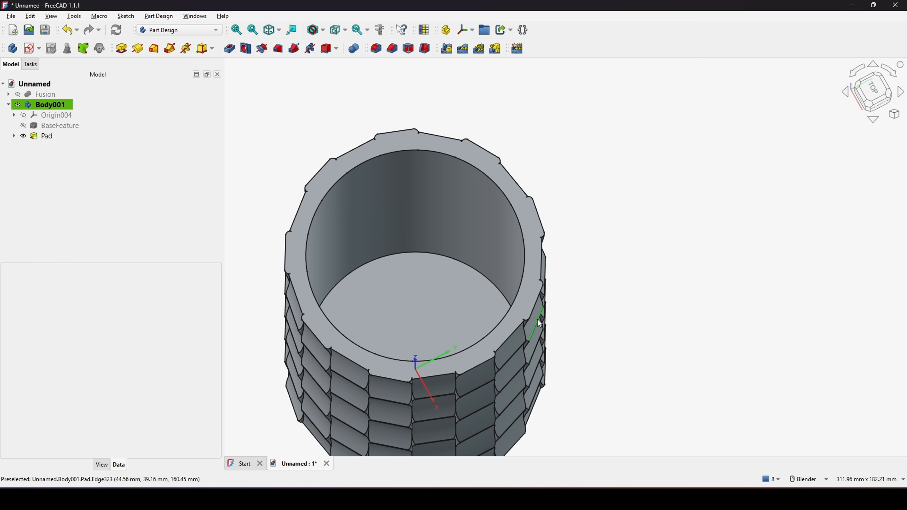
click(520, 294)
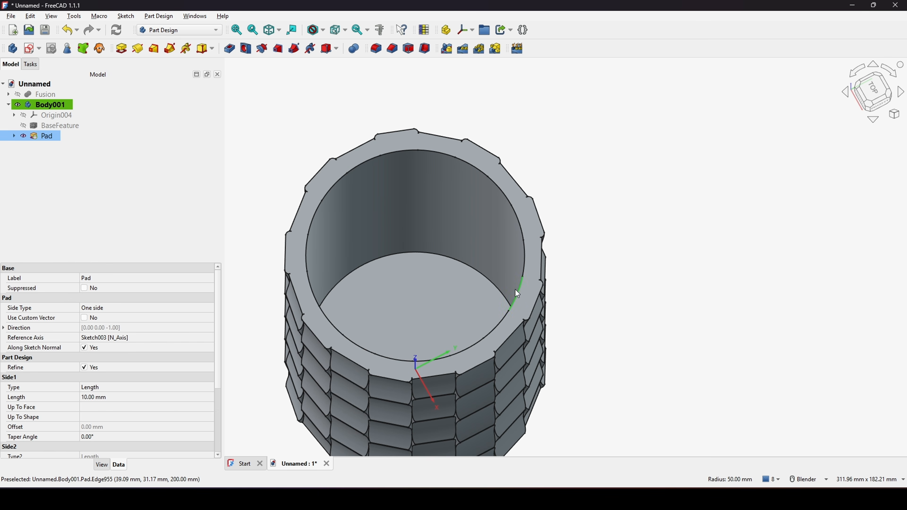
ctrl+click(494, 283)
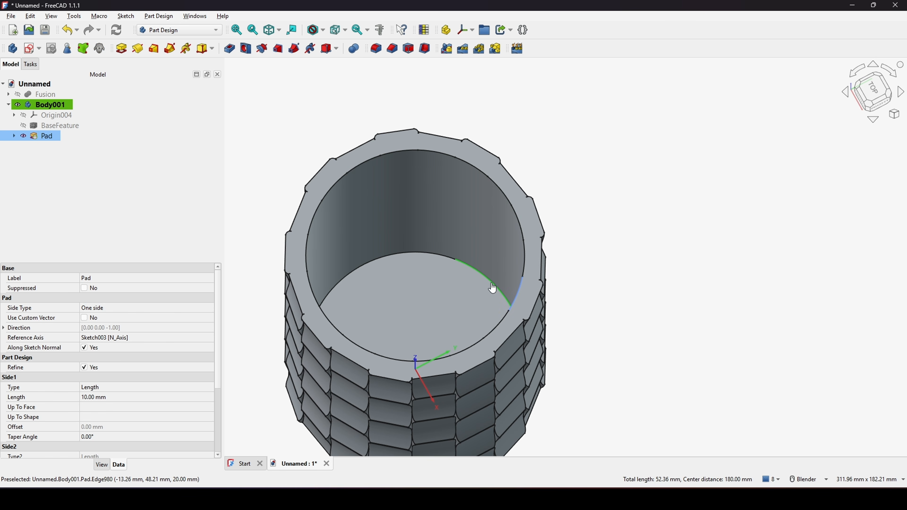
click(376, 49)
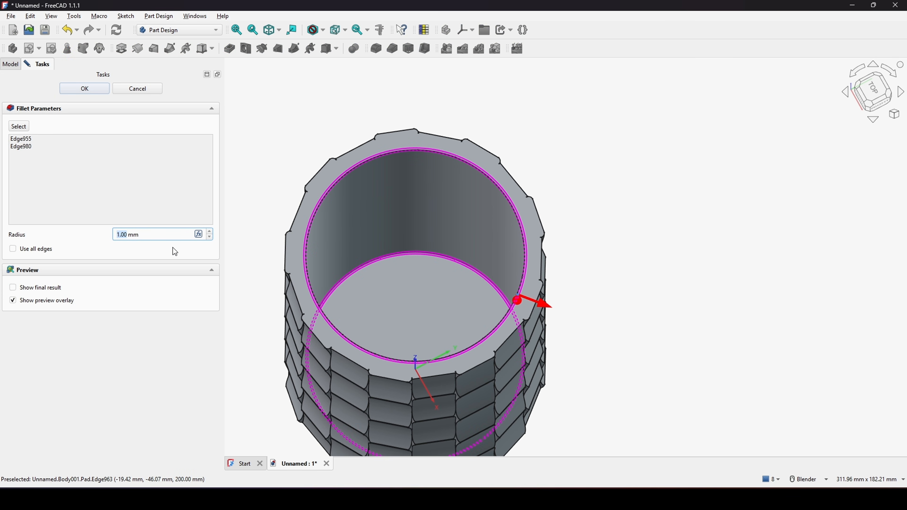
click(85, 89)
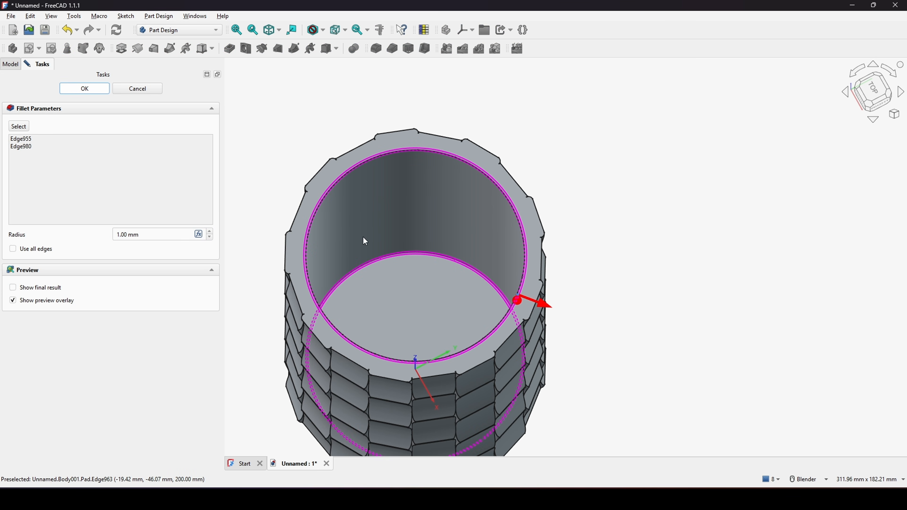
Inspect the filleted vessel's rim and faceted outer wall, and set the draw style to Shaded to hide the edge lines.
scroll(640, 283, down, 3)
middle_drag(603, 284, 557, 241)
scroll(524, 220, up, 3)
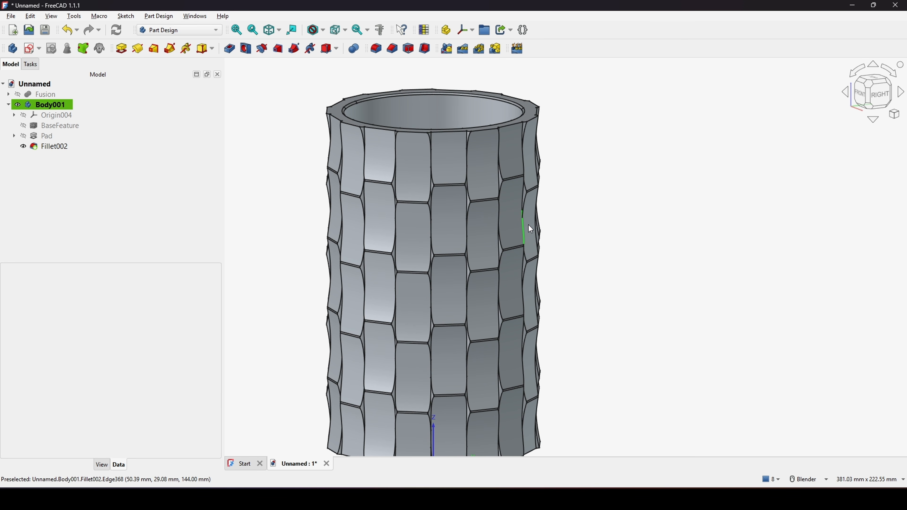
scroll(474, 216, up, 5)
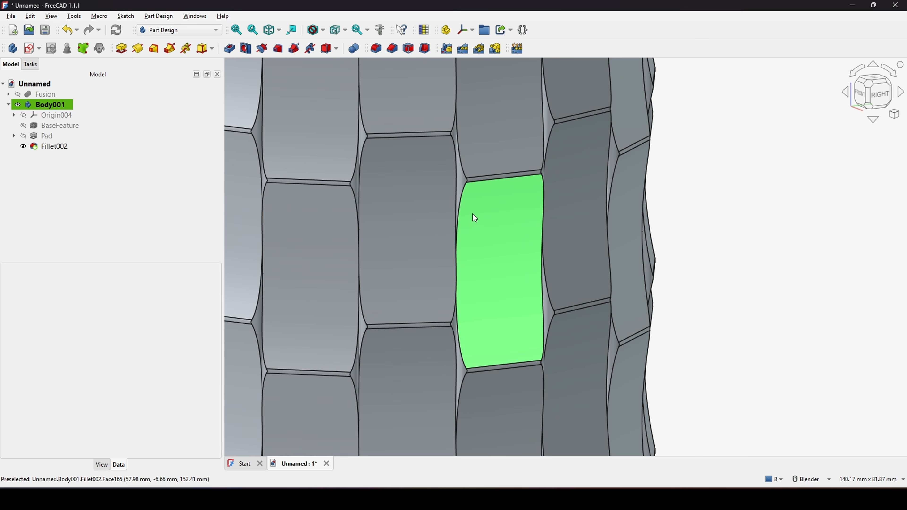
scroll(475, 217, down, 8)
middle_drag(553, 239, 540, 314)
scroll(538, 312, up, 2)
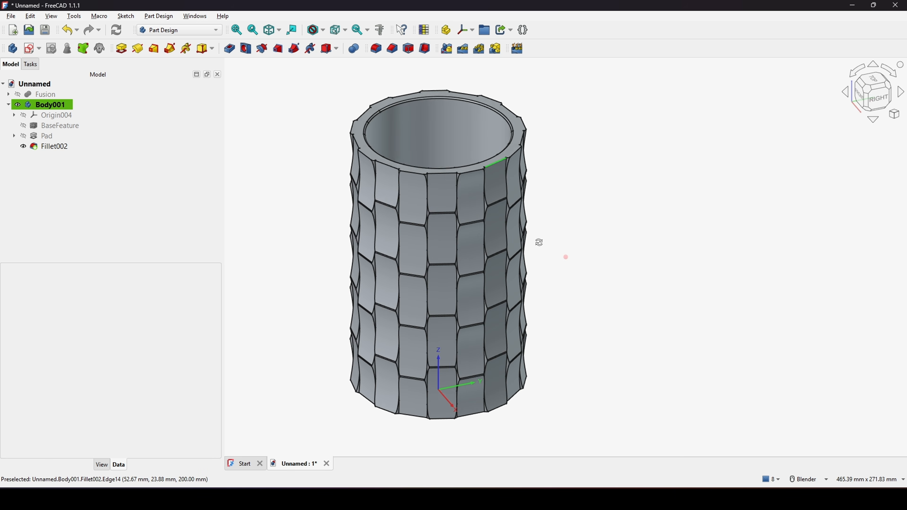
scroll(539, 242, down, 2)
key(v)
key(6)
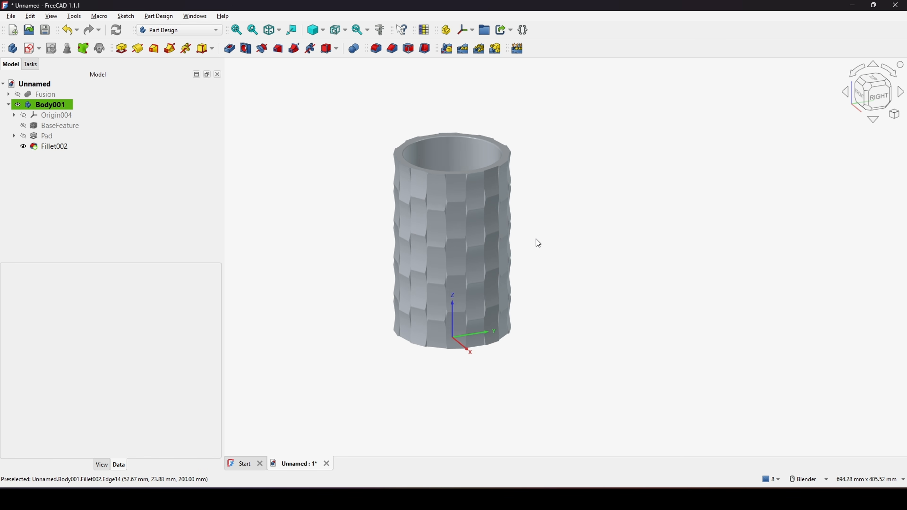
scroll(536, 239, down, 1)
scroll(543, 229, up, 2)
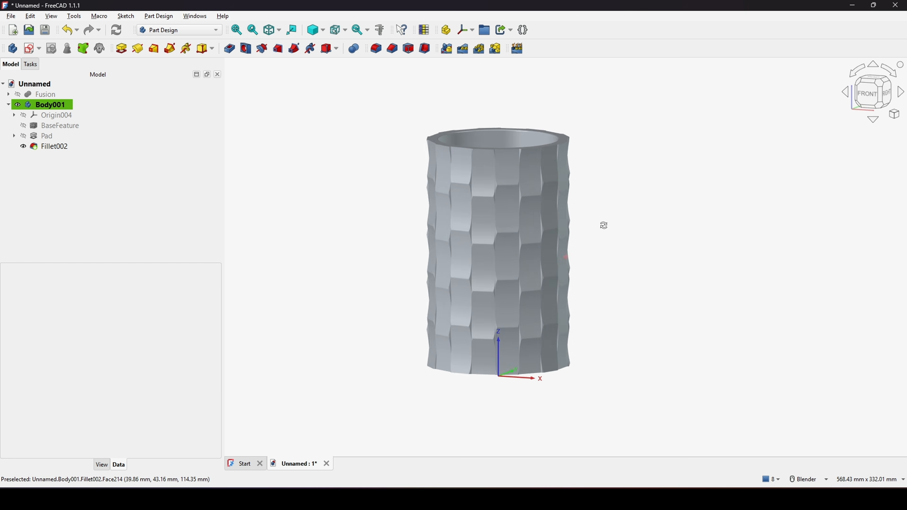